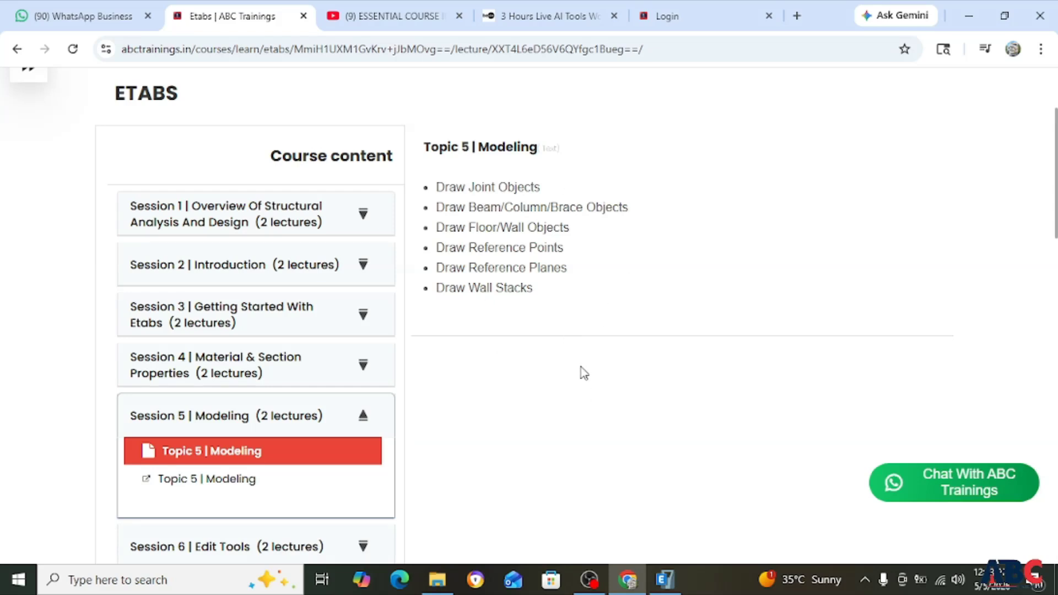
Switch to ETABS and examine the empty building grid in the Story2 plan and 3-D views.
left_click(664, 579)
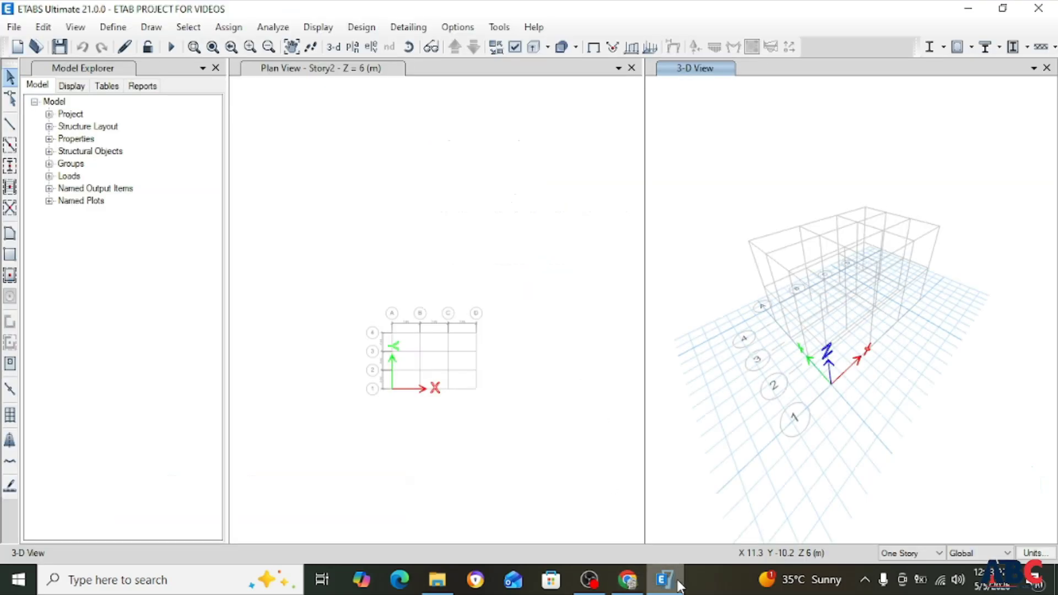
scroll(516, 294, "up", 5)
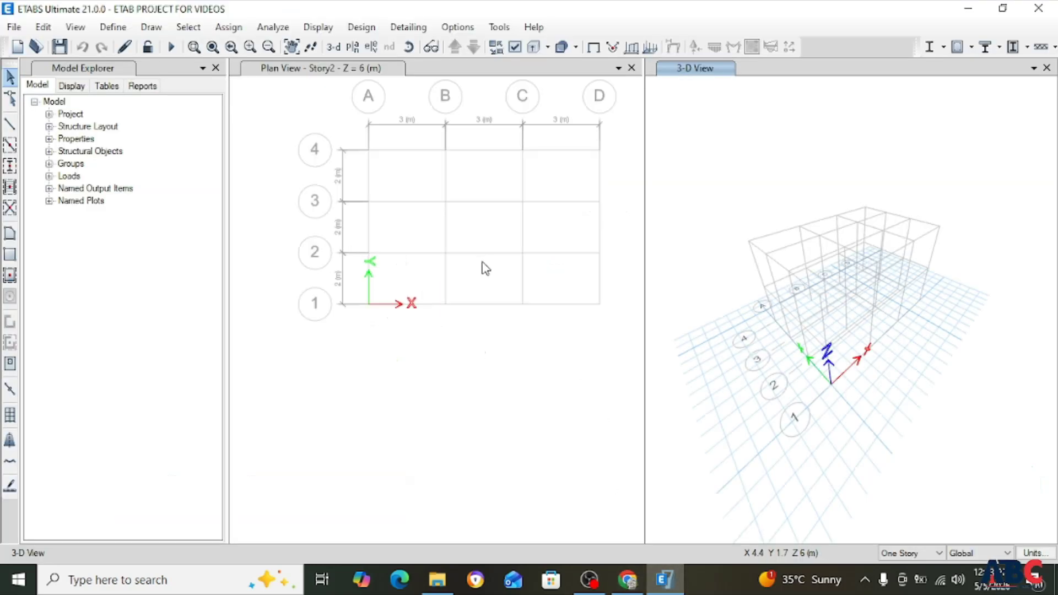
middle_click_drag(453, 368, 451, 408)
scroll(856, 296, "up", 5)
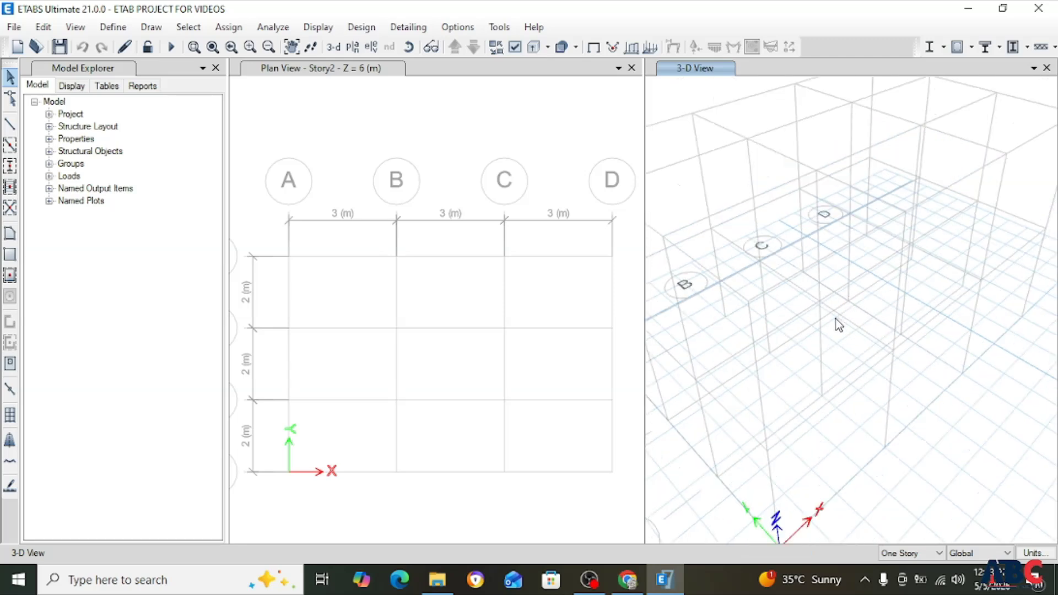
scroll(835, 319, "down", 5)
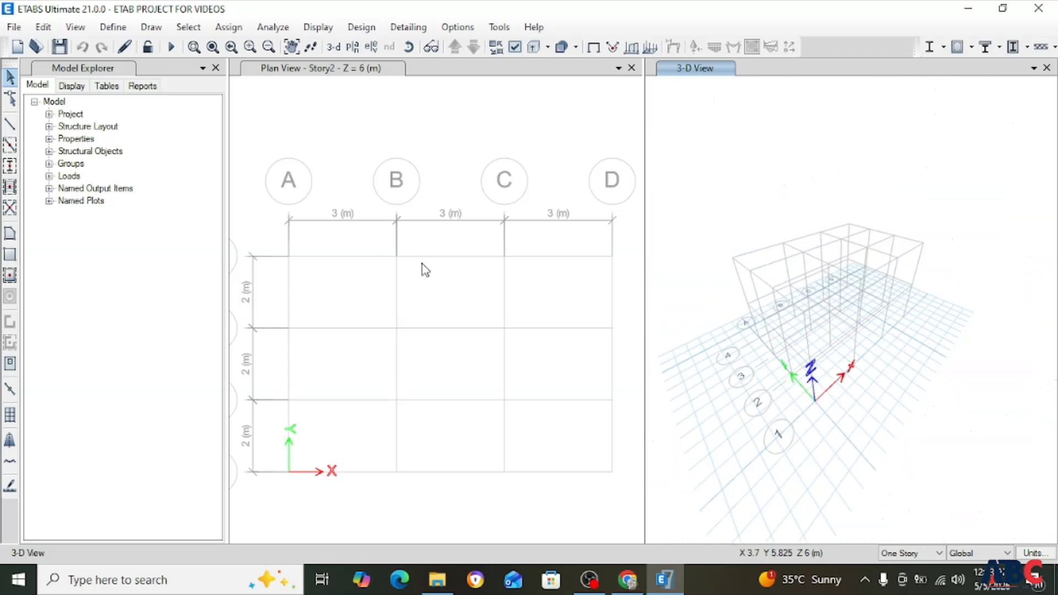
scroll(324, 256, "down", 3)
scroll(326, 257, "up", 3)
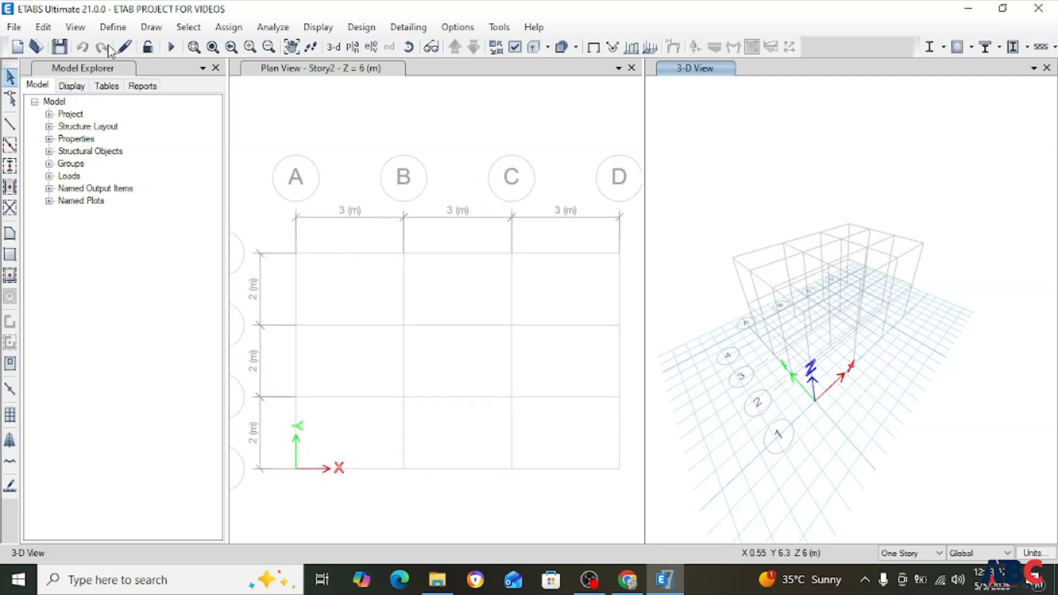
left_click(113, 29)
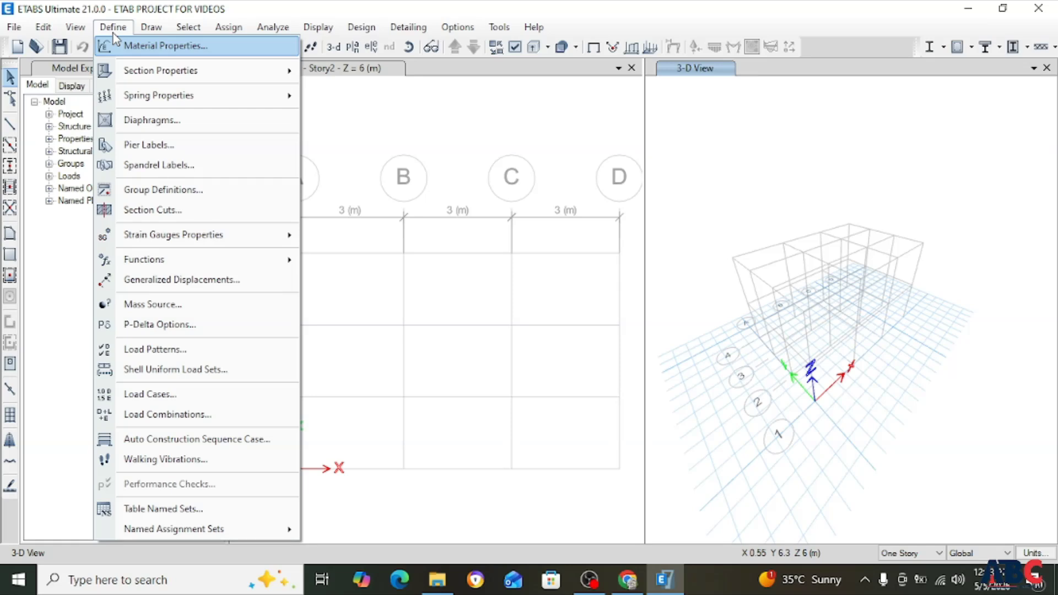
mouse_move(162, 80)
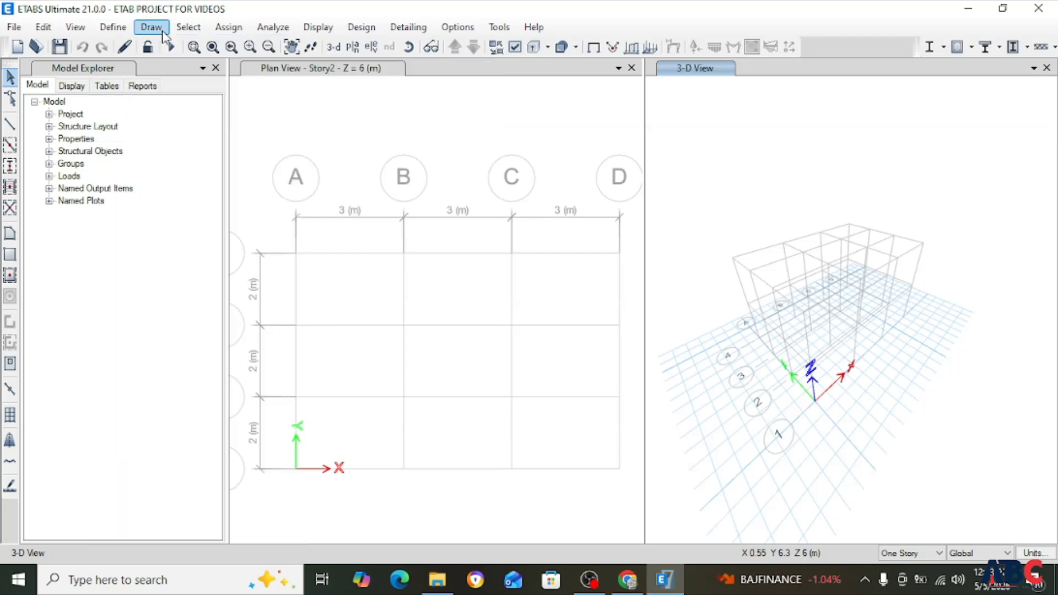
left_click(187, 28)
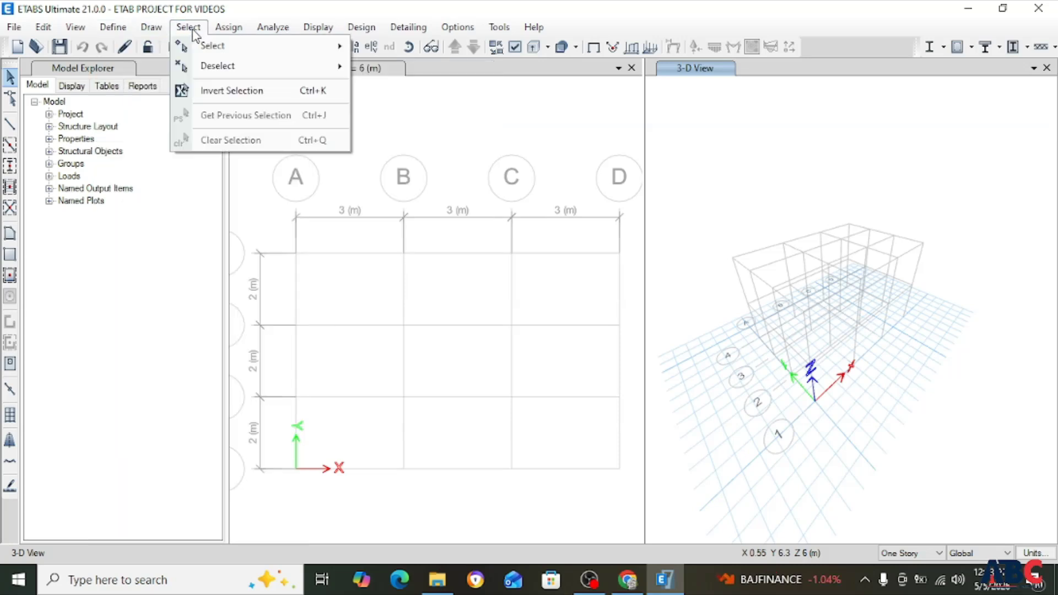
left_click(227, 30)
left_click(227, 32)
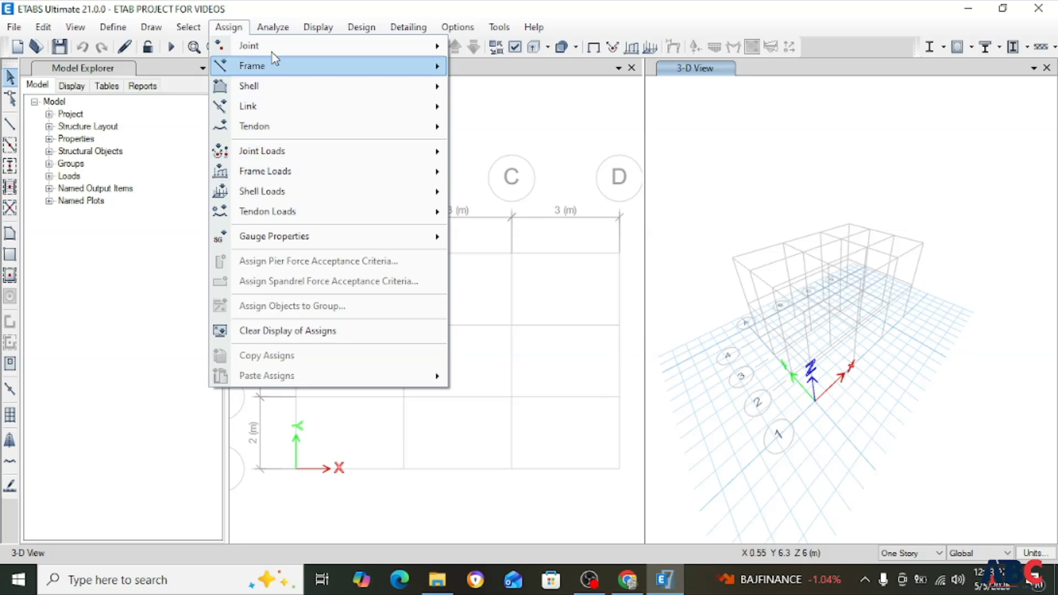
mouse_move(270, 52)
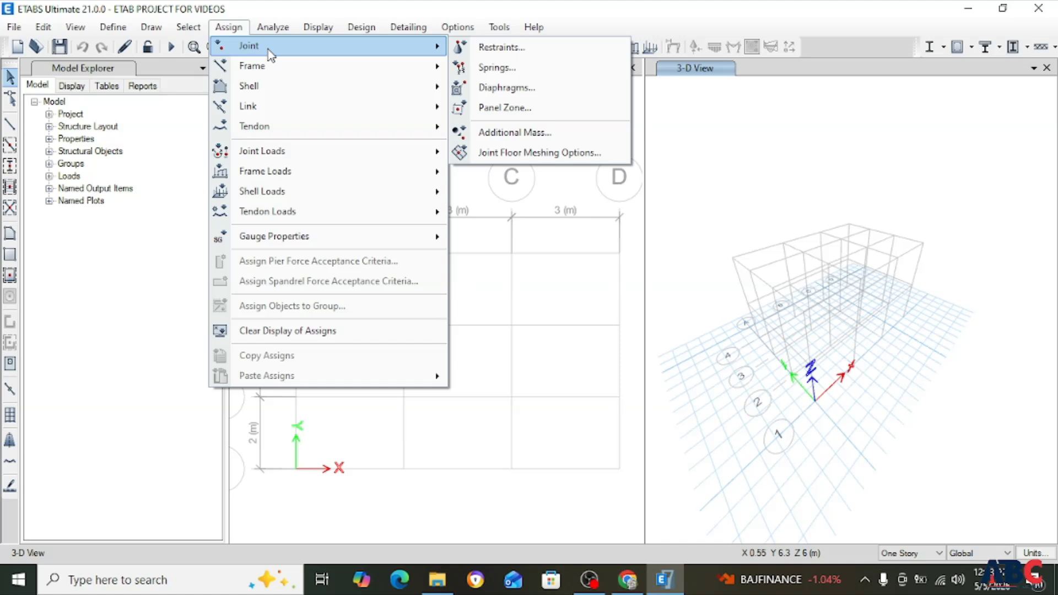
mouse_move(294, 73)
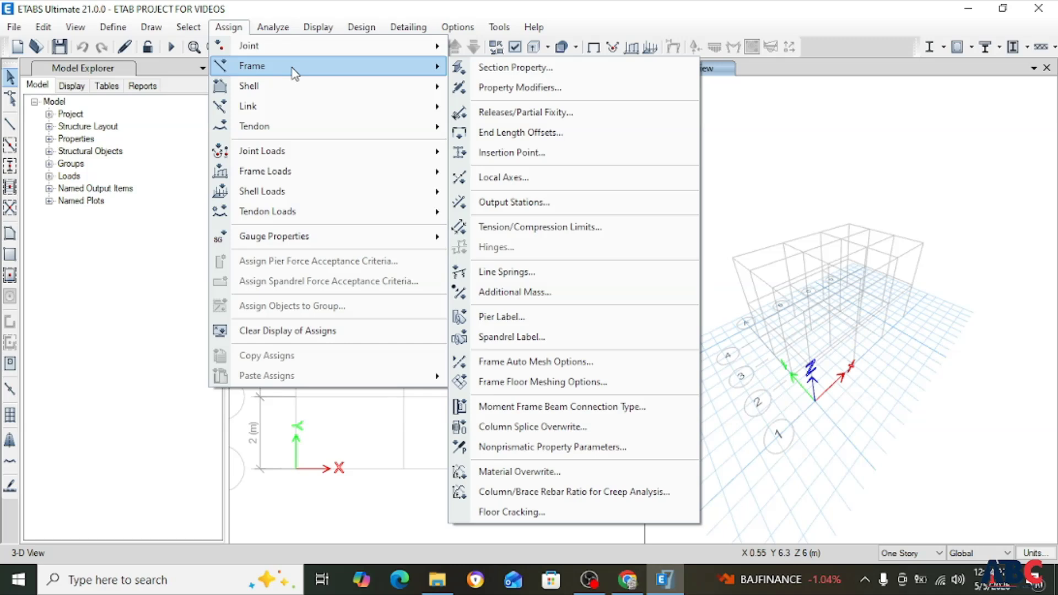
left_click(228, 27)
left_click(200, 27)
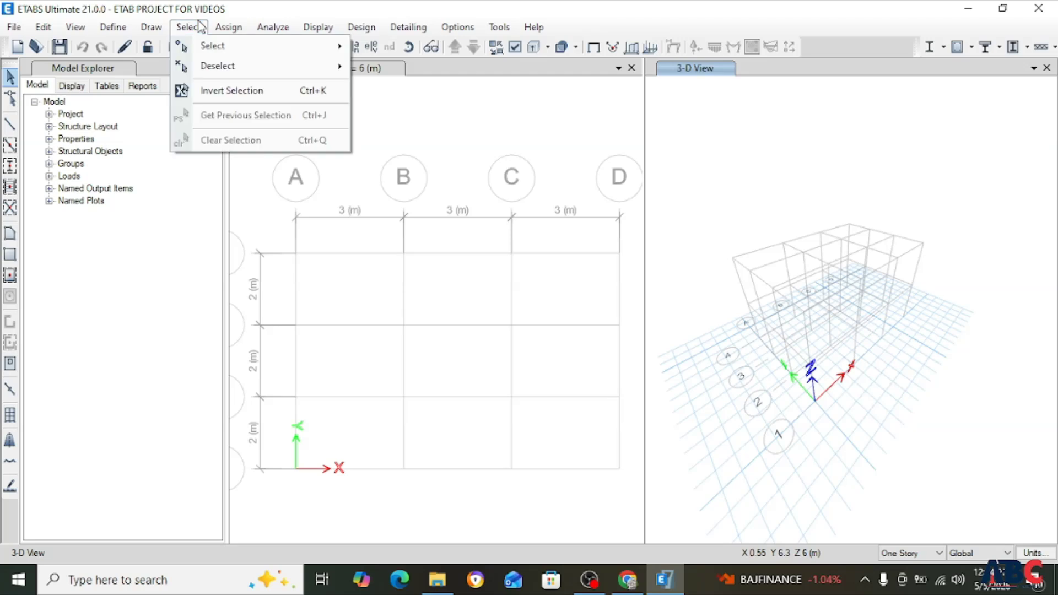
mouse_move(239, 29)
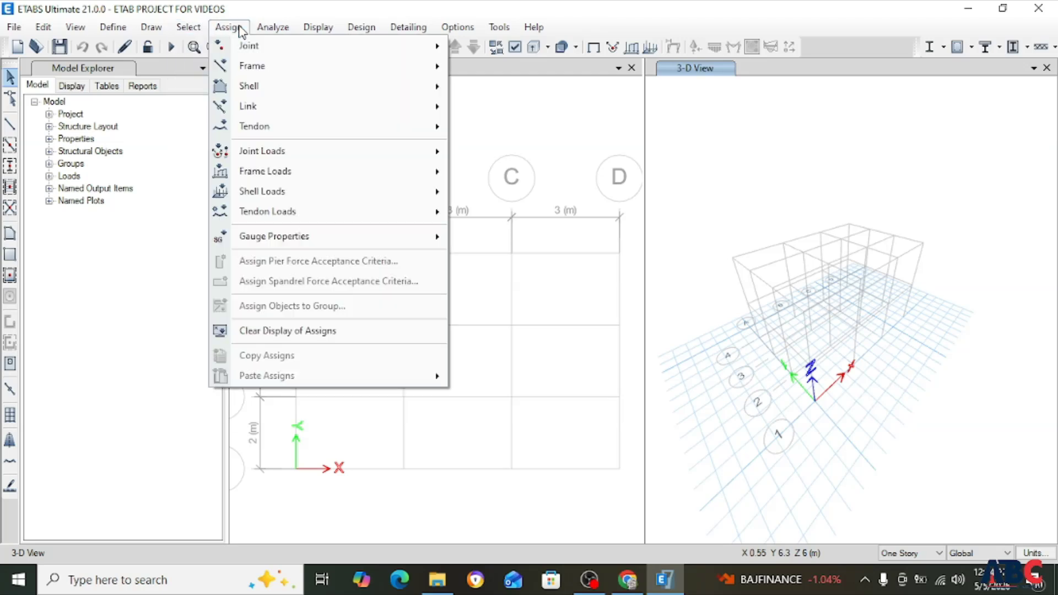
left_click(152, 28)
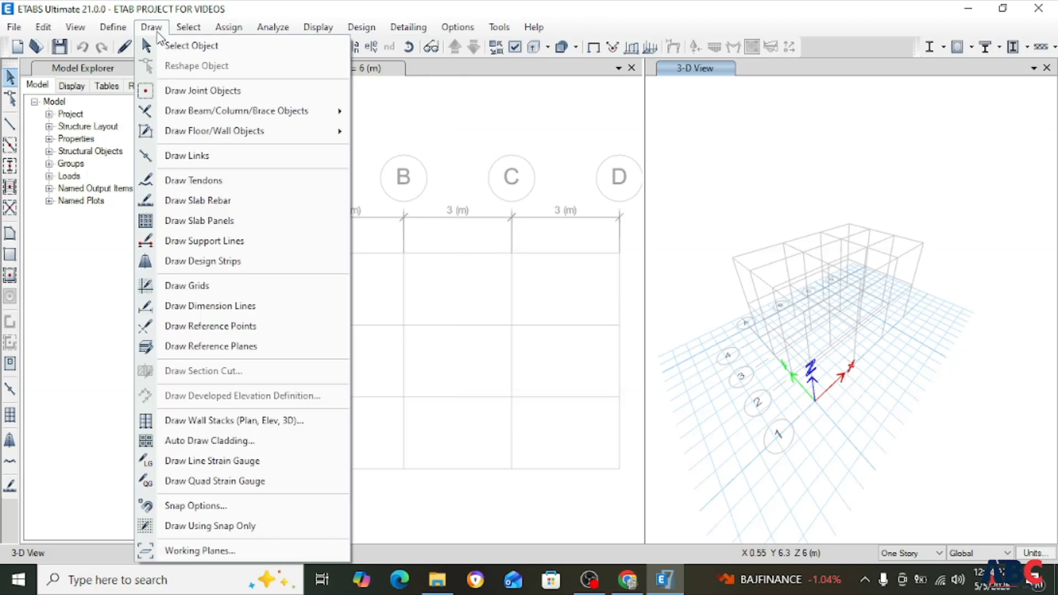
mouse_move(237, 28)
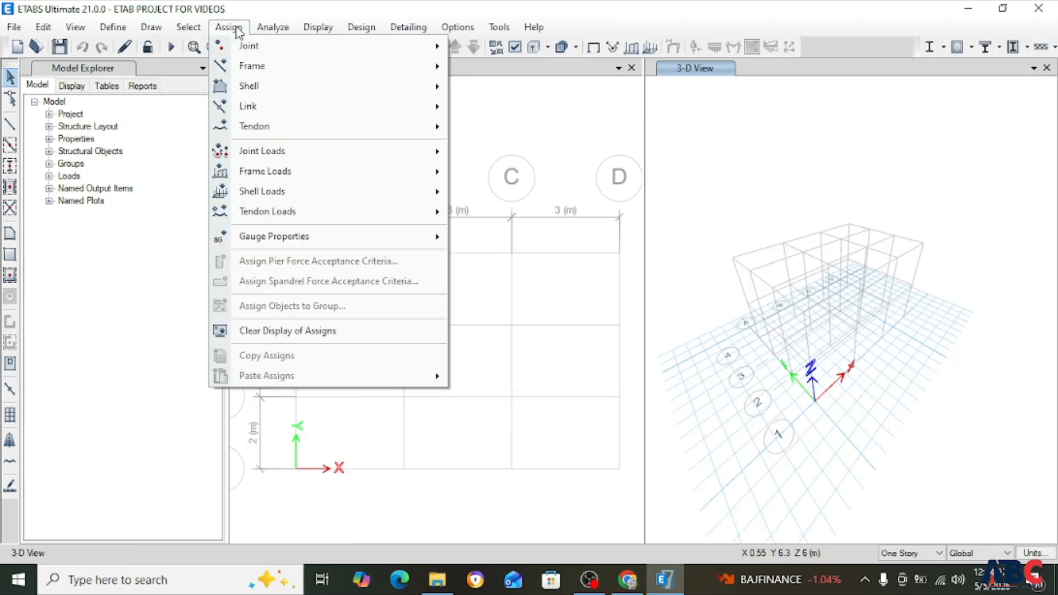
Draw a straight frame beam with section BEAM 230 X 300 from grid point A4 to B4 on Story2.
left_click(151, 26)
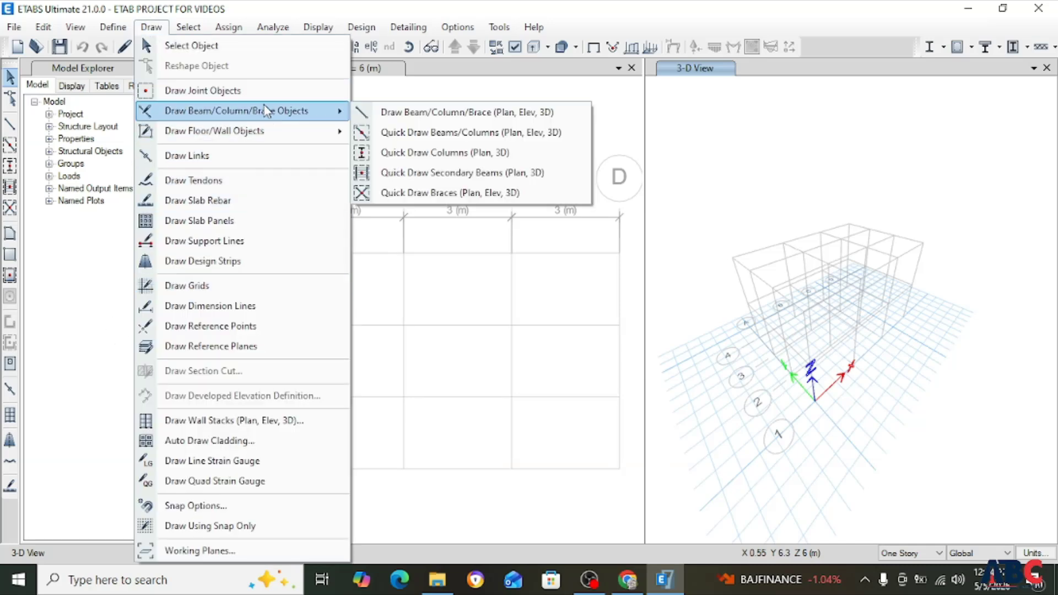
mouse_move(270, 112)
mouse_move(274, 131)
left_click(440, 112)
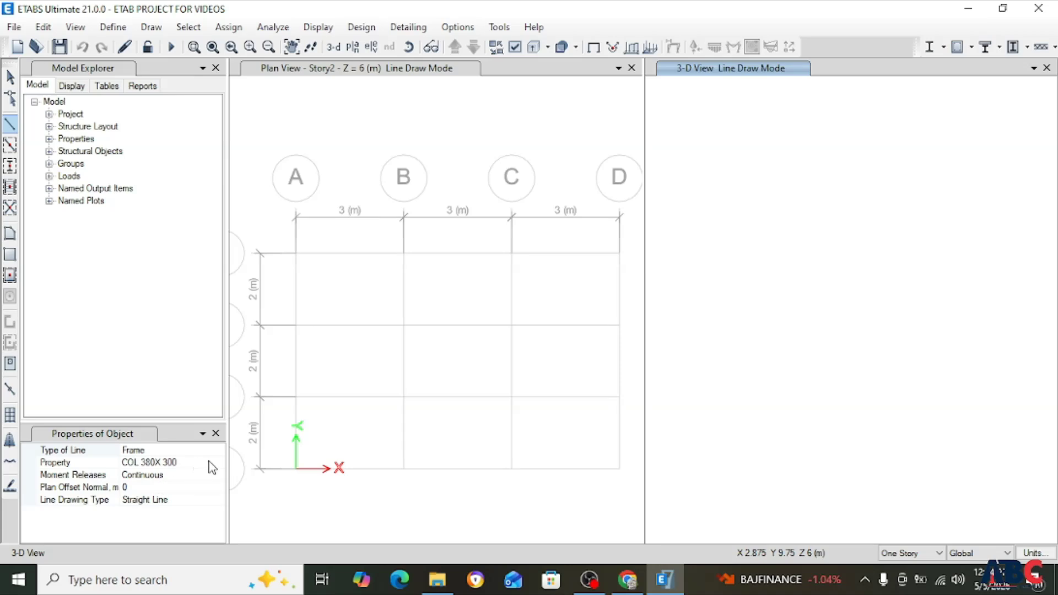
left_click(218, 465)
left_click(219, 465)
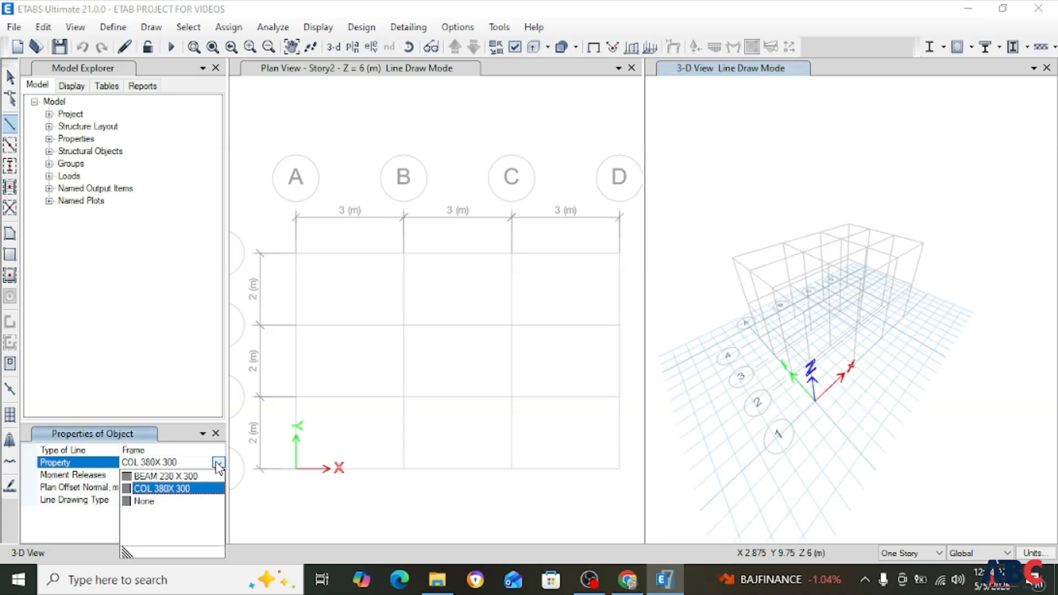
left_click(187, 478)
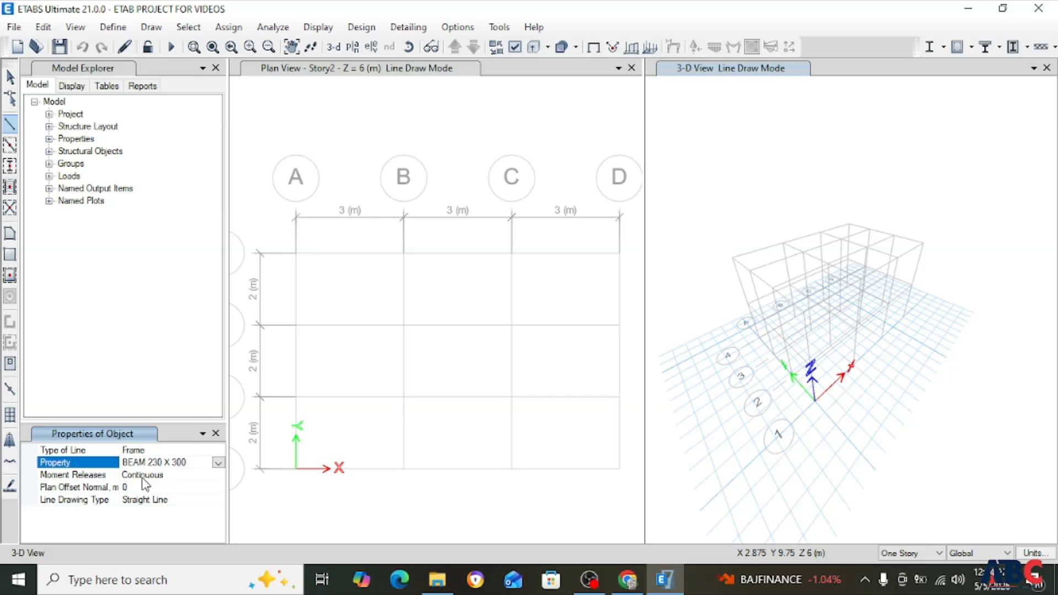
scroll(373, 499, "down", 2)
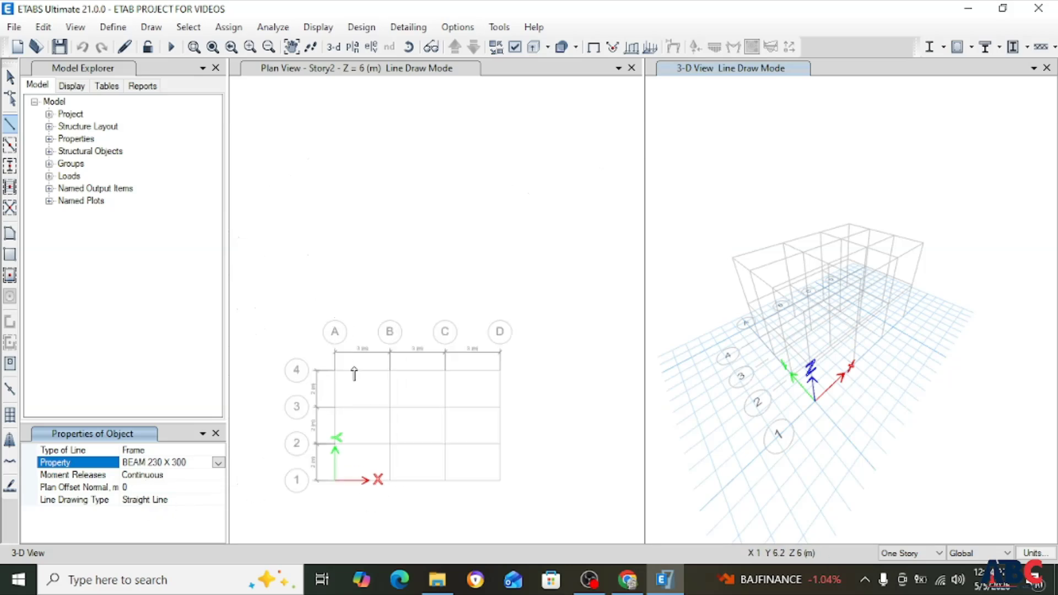
scroll(352, 370, "up", 2)
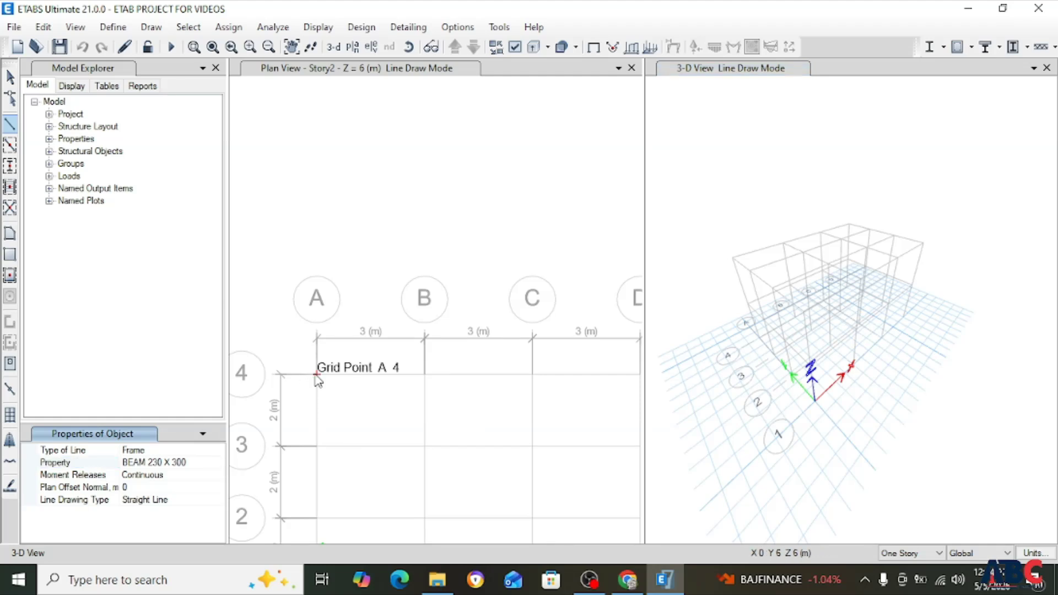
left_click(315, 375)
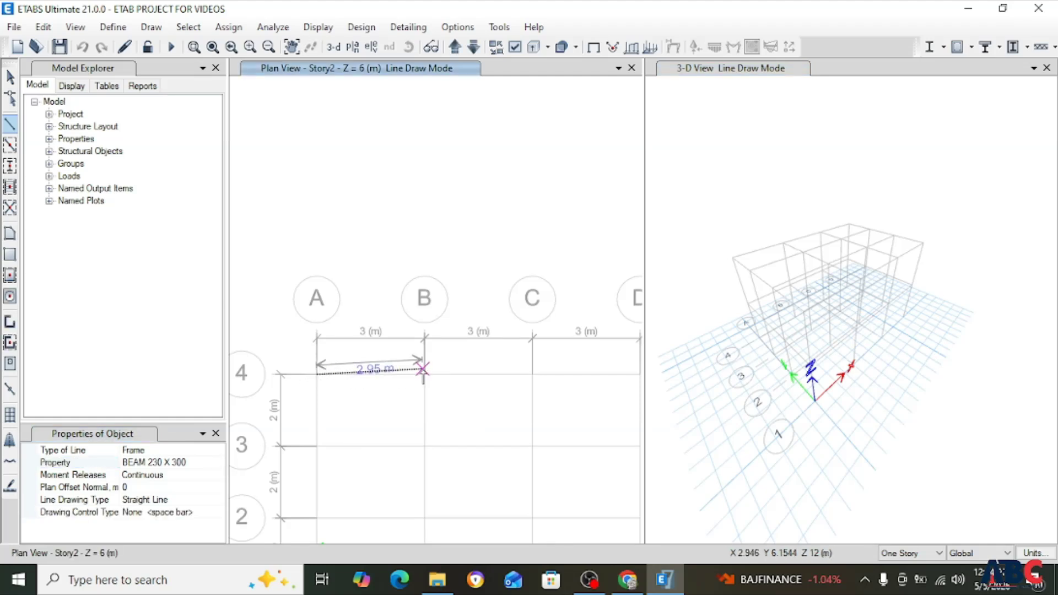
left_click(425, 375)
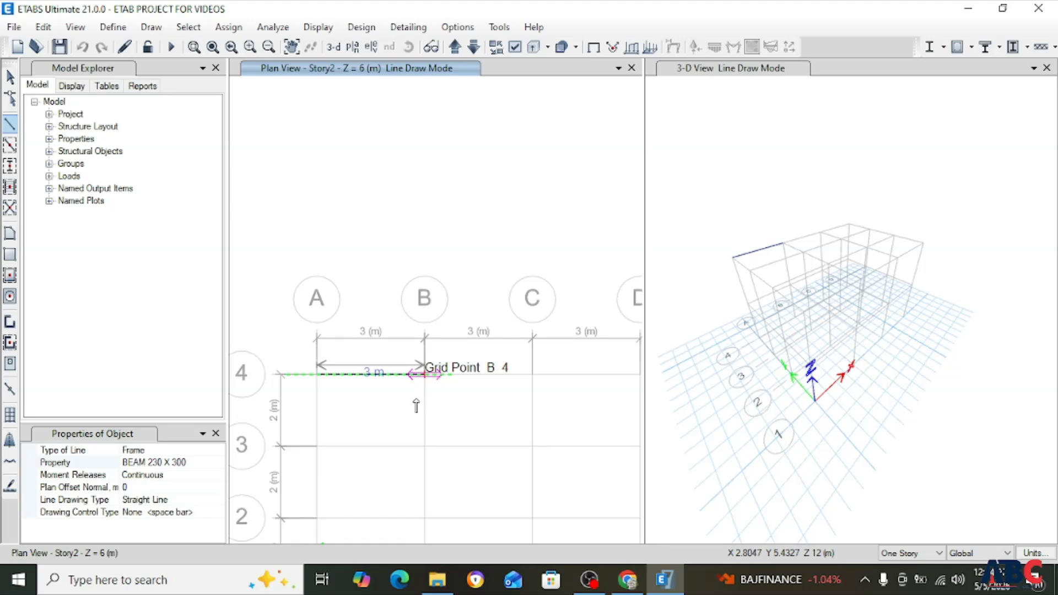
Continue the BEAM 230 X 300 line from B4 through B3 and A3 back to A4, and end the drawing.
scroll(425, 432, "up", 3)
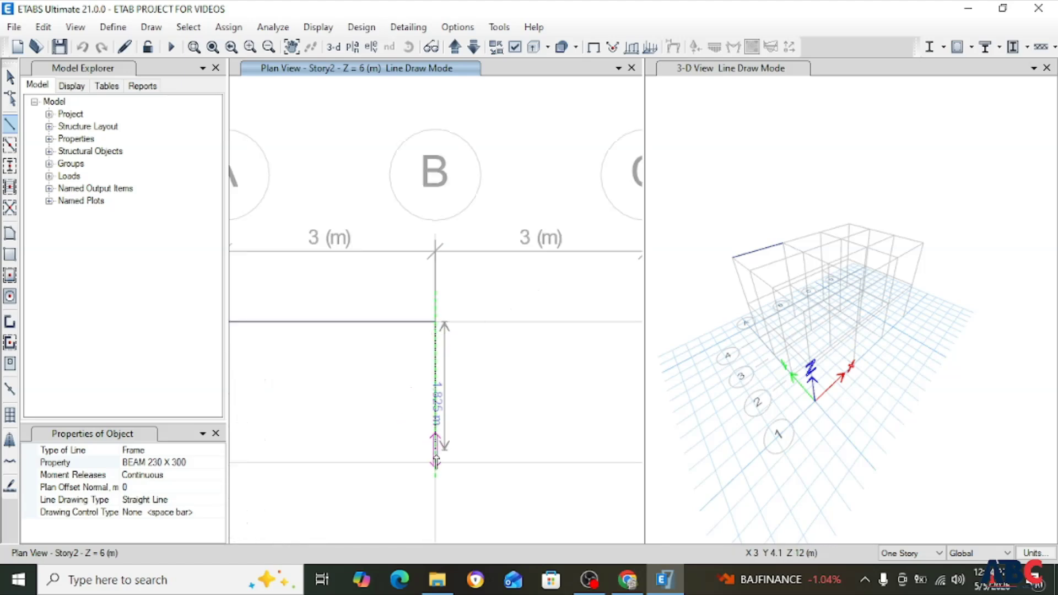
scroll(435, 451, "down", 3)
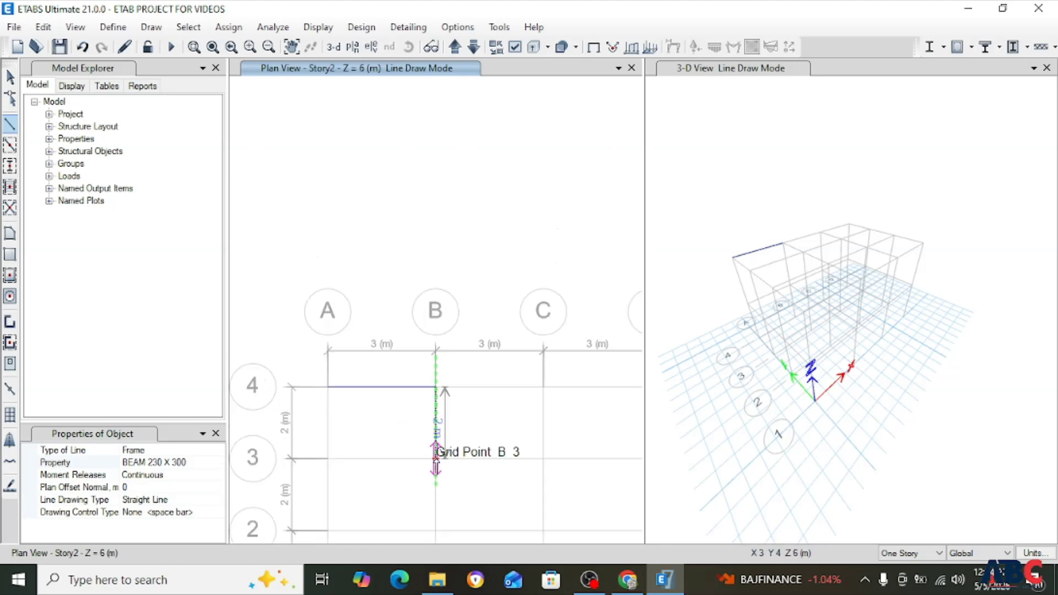
scroll(436, 461, "up", 3)
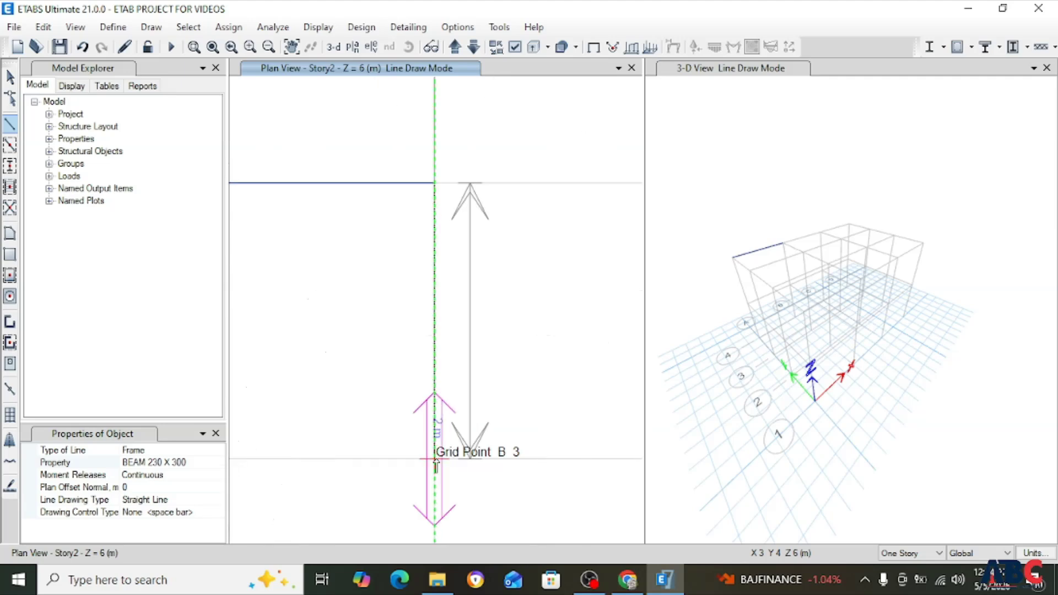
scroll(435, 465, "down", 5)
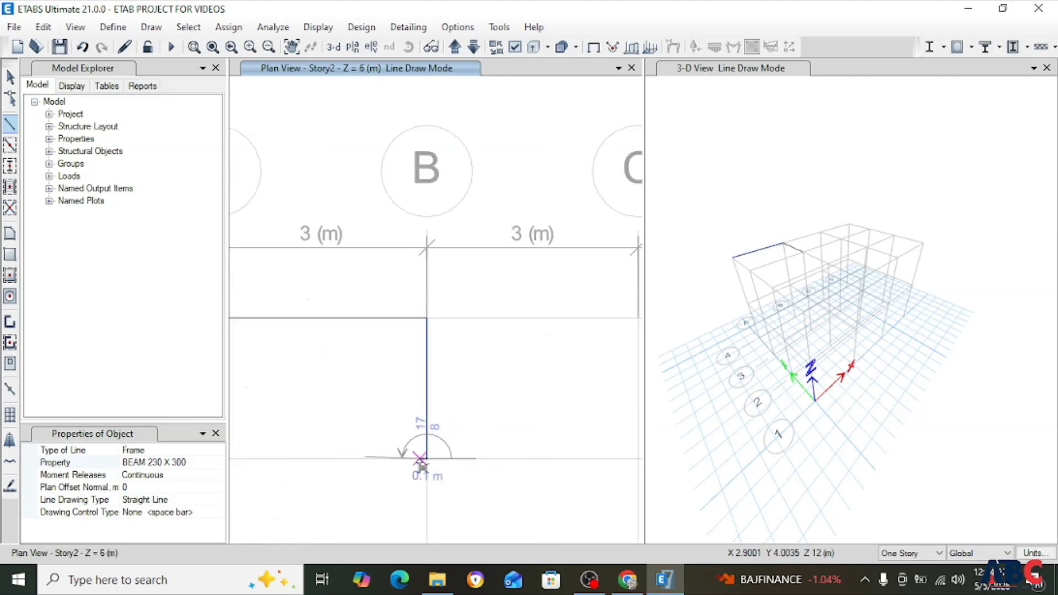
left_click(392, 465)
scroll(392, 465, "down", 3)
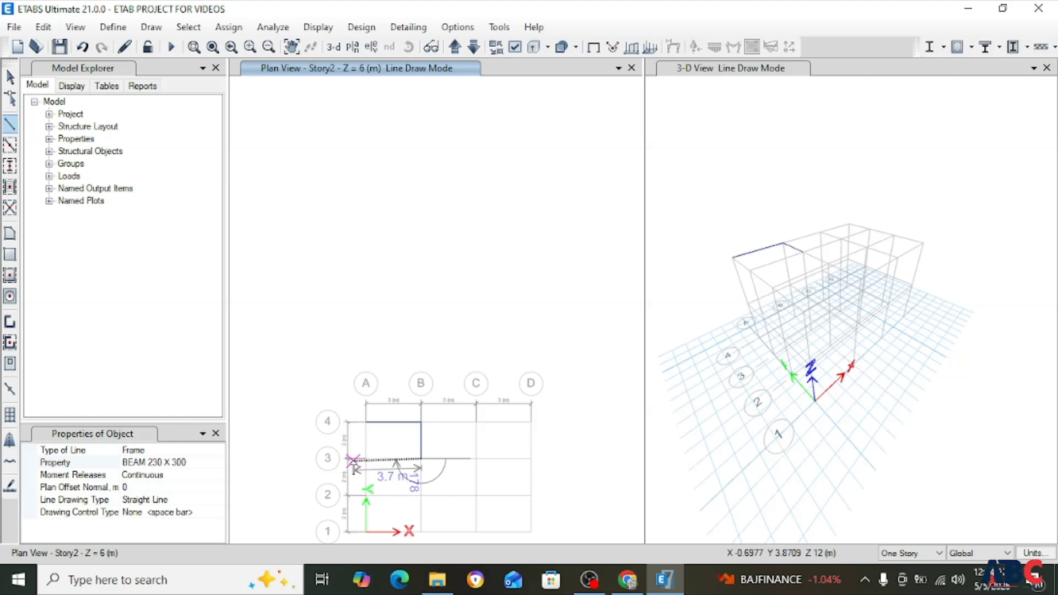
scroll(352, 468, "up", 3)
scroll(380, 456, "up", 5)
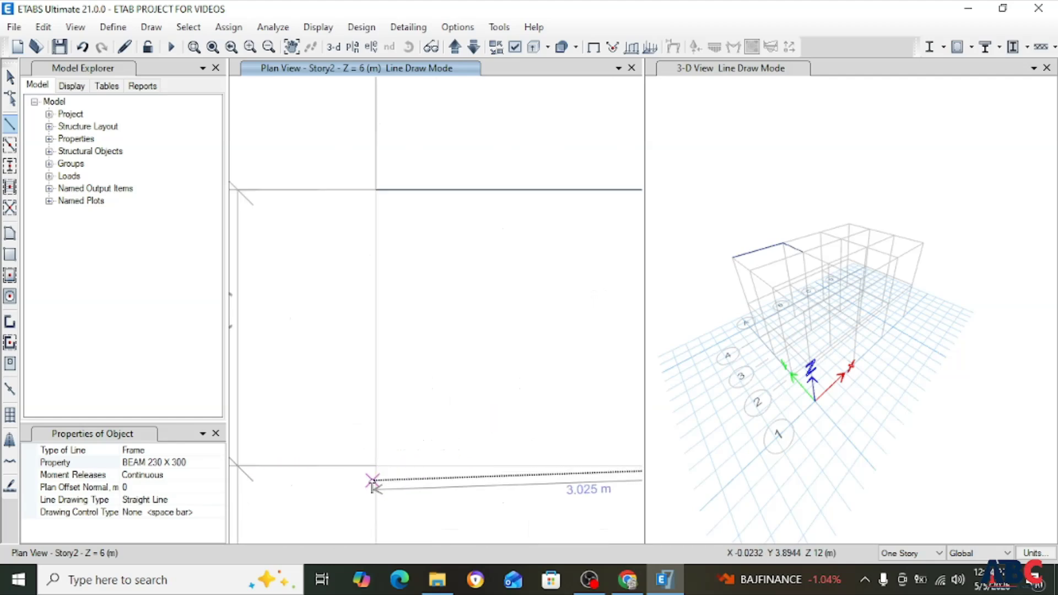
left_click(375, 467)
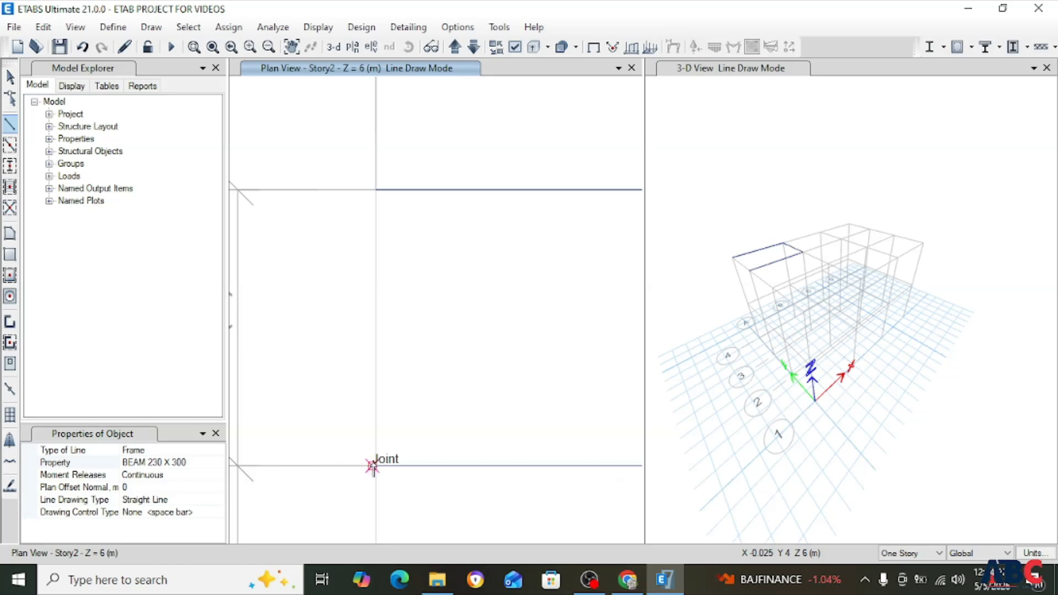
left_click(376, 186)
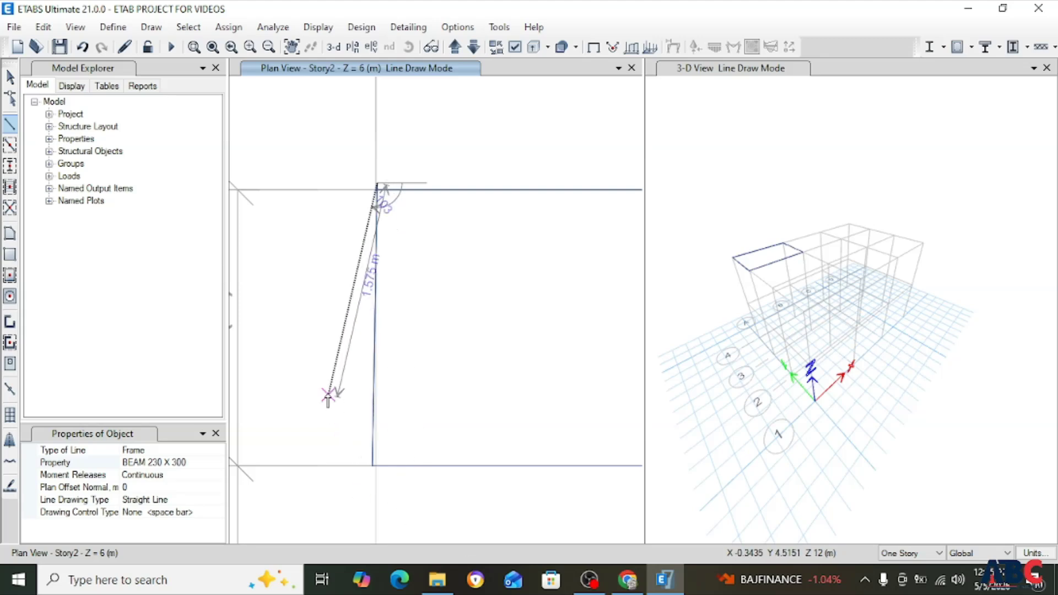
key("Escape")
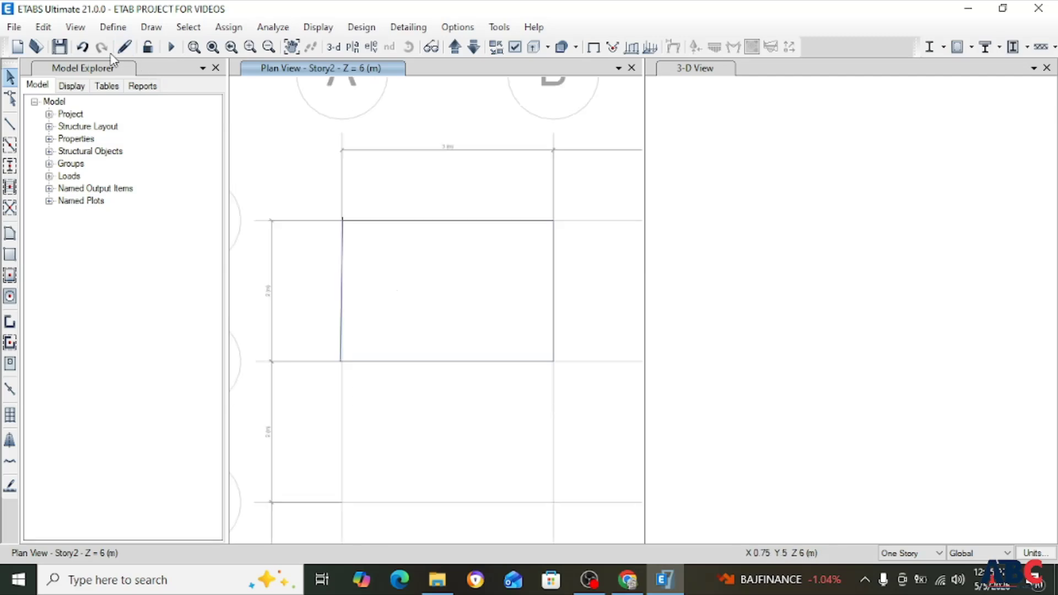
Undo the beams drawn from B4 through B3 and A3 back to A4.
left_click(83, 49)
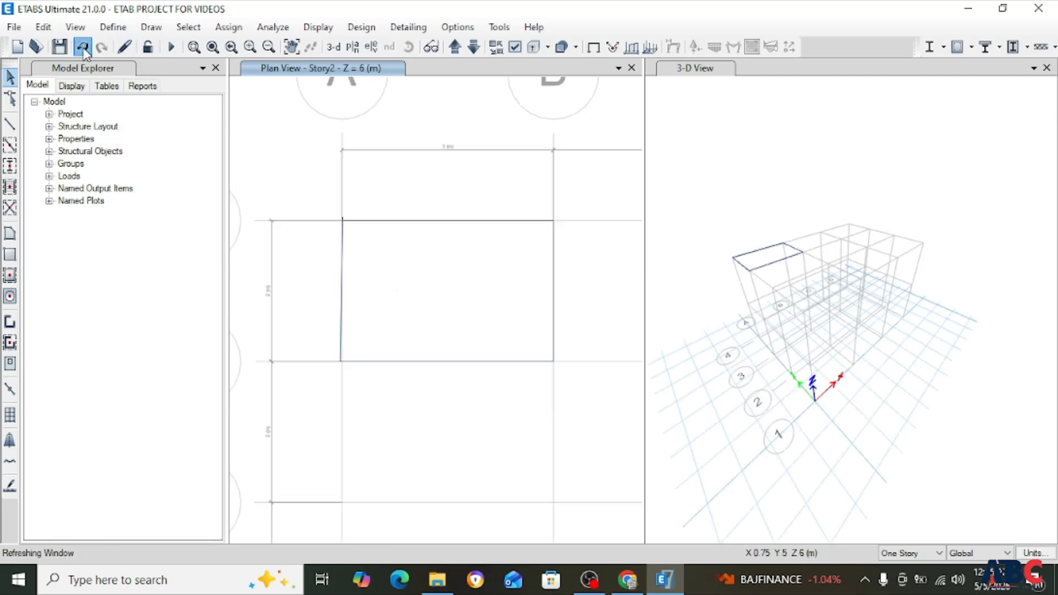
left_click(83, 48)
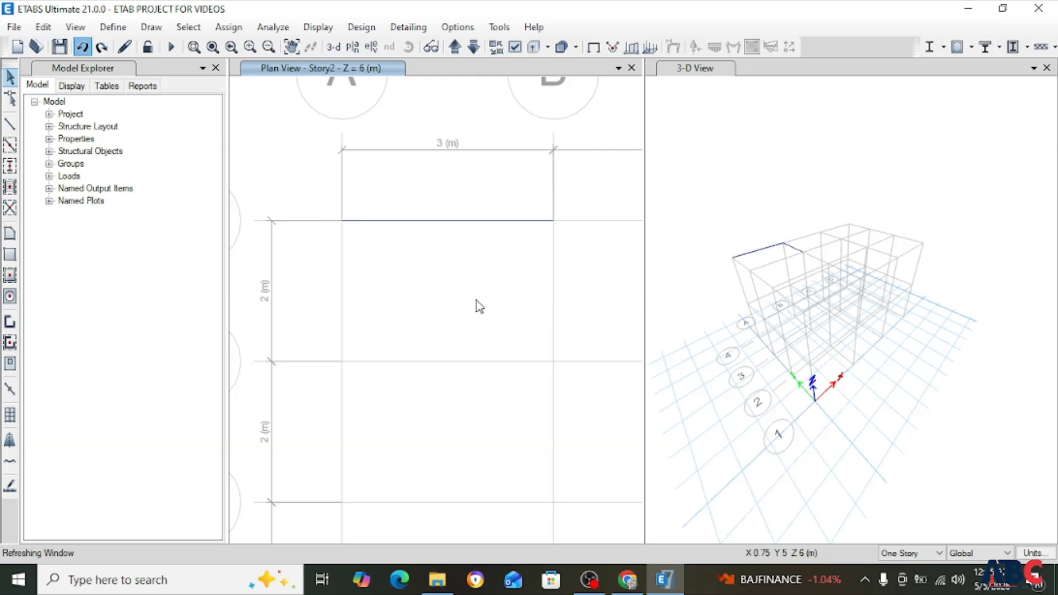
scroll(438, 325, "up", 1)
scroll(437, 325, "down", 5)
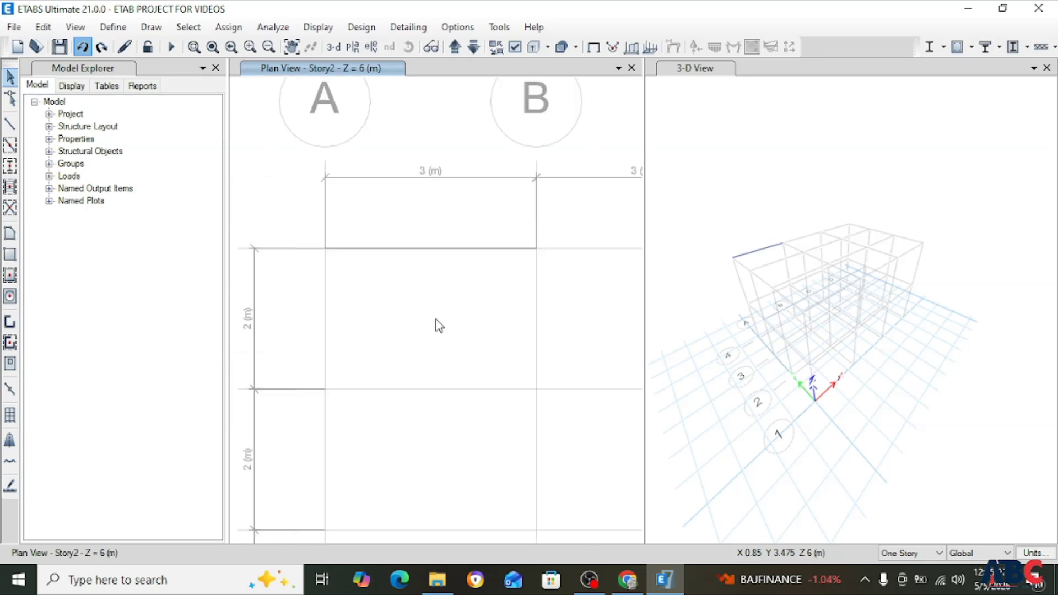
Draw a straight frame beam with section BEAM 230 X 300 from grid point A4 to A3 on Story2.
scroll(420, 284, "down", 3)
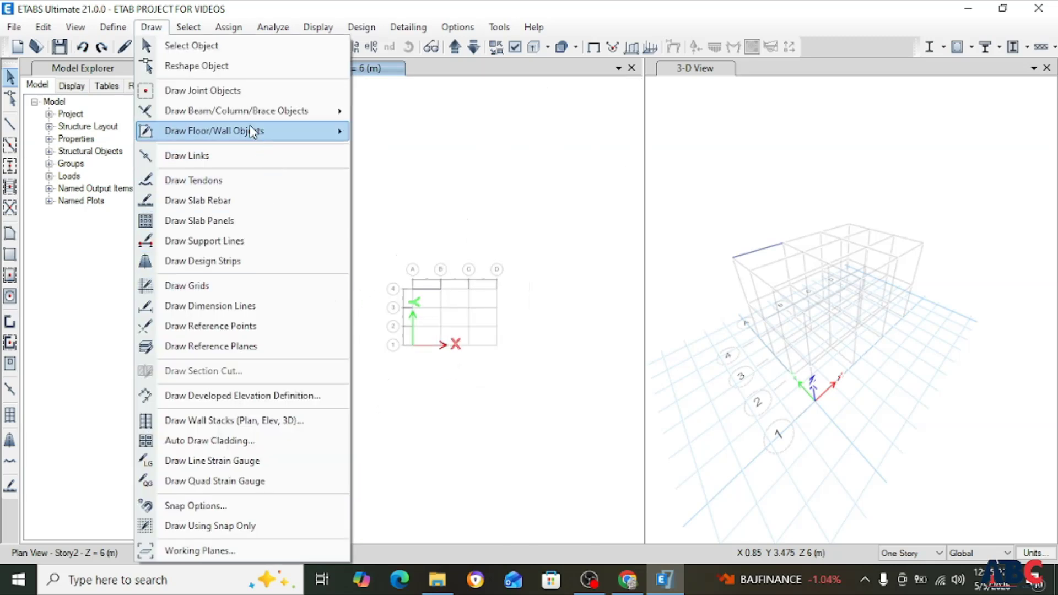
mouse_move(339, 110)
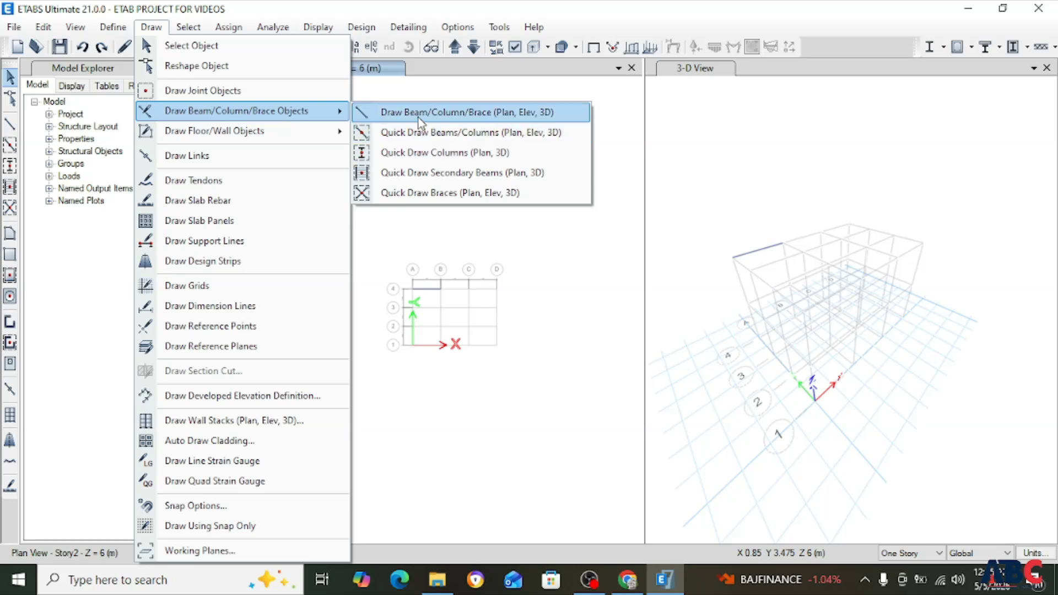
left_click(418, 117)
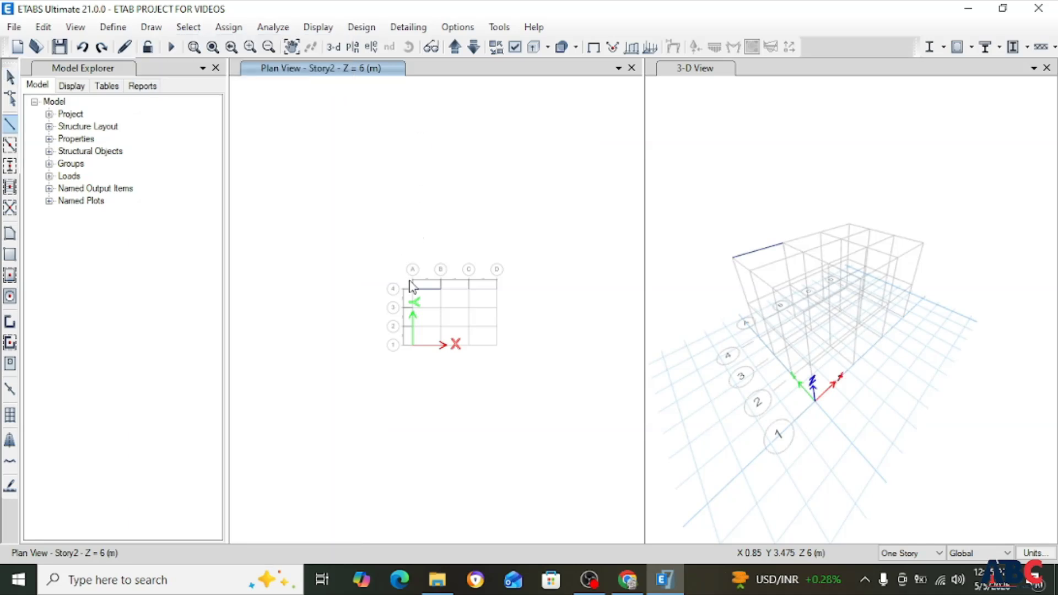
scroll(413, 287, "up", 5)
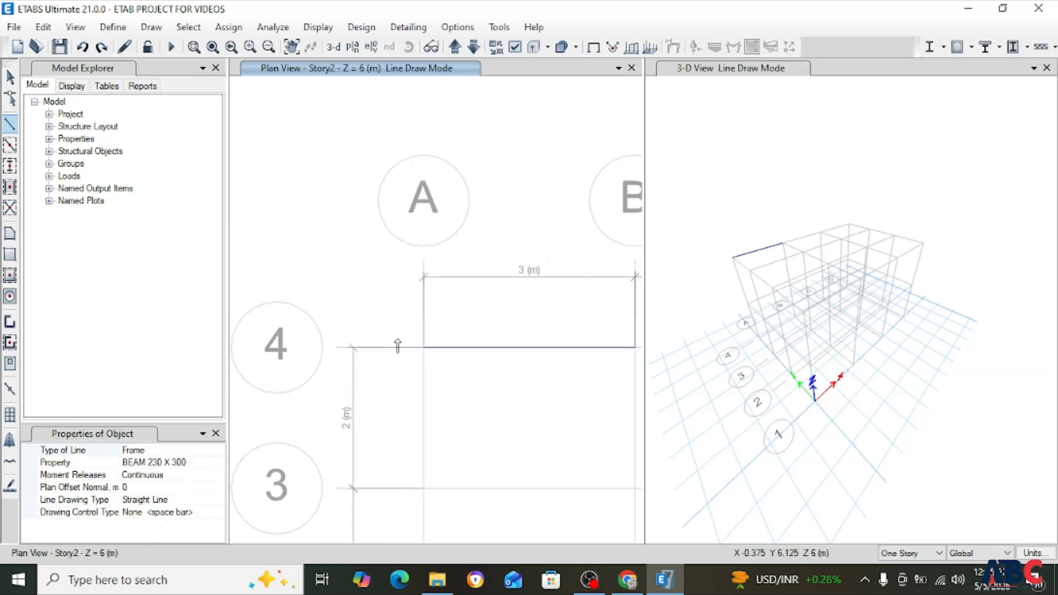
left_click(424, 347)
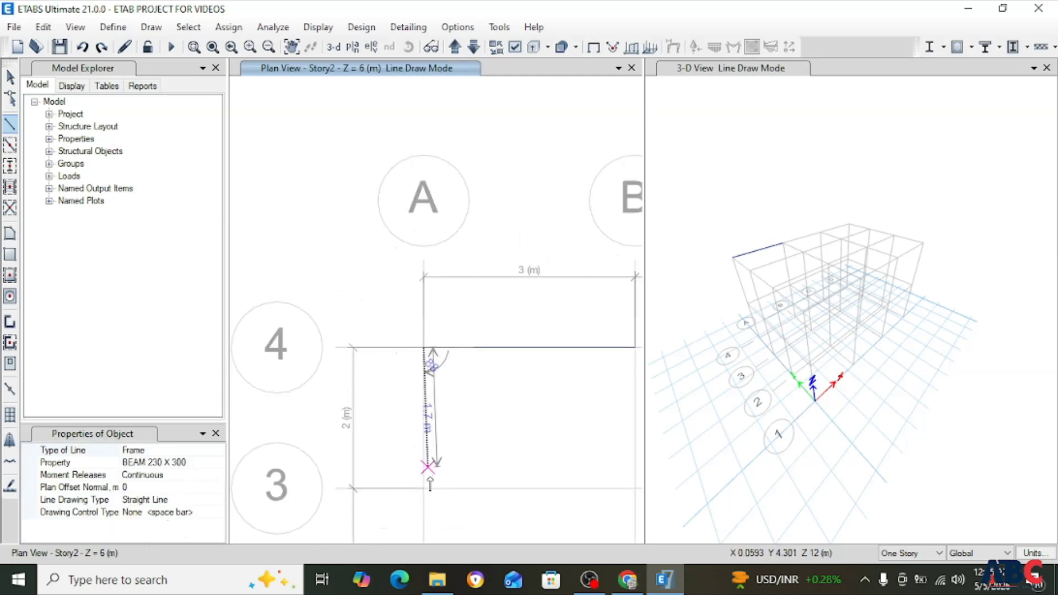
scroll(424, 488, "up", 2)
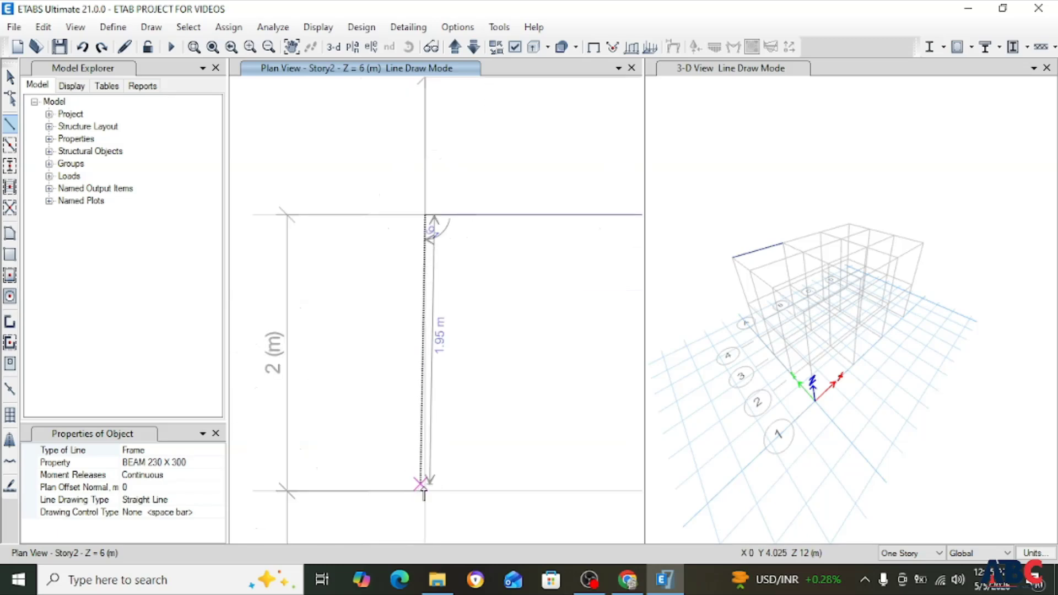
scroll(427, 492, "up", 3)
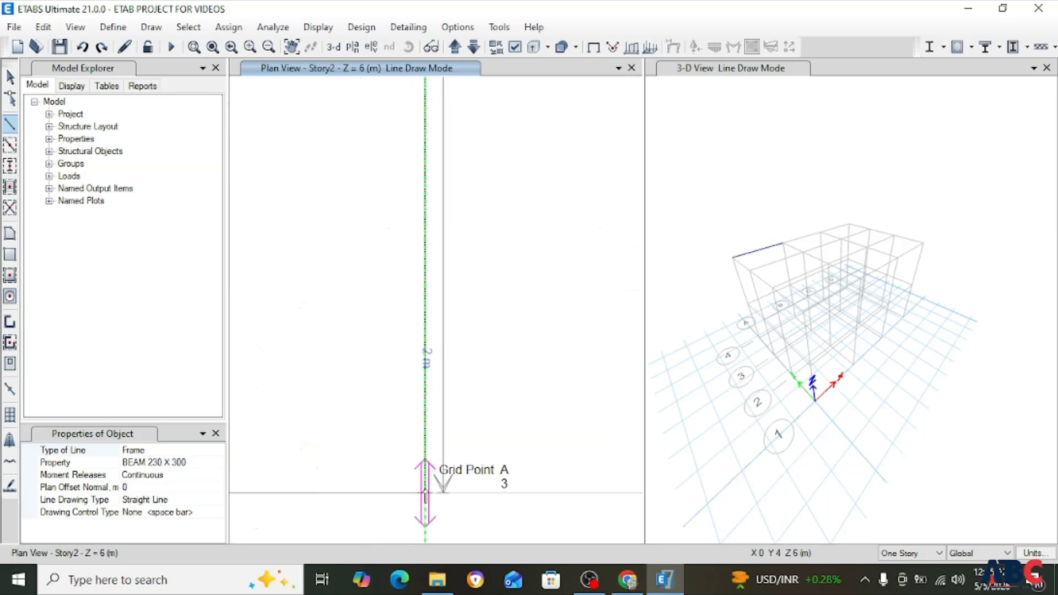
left_click(424, 492)
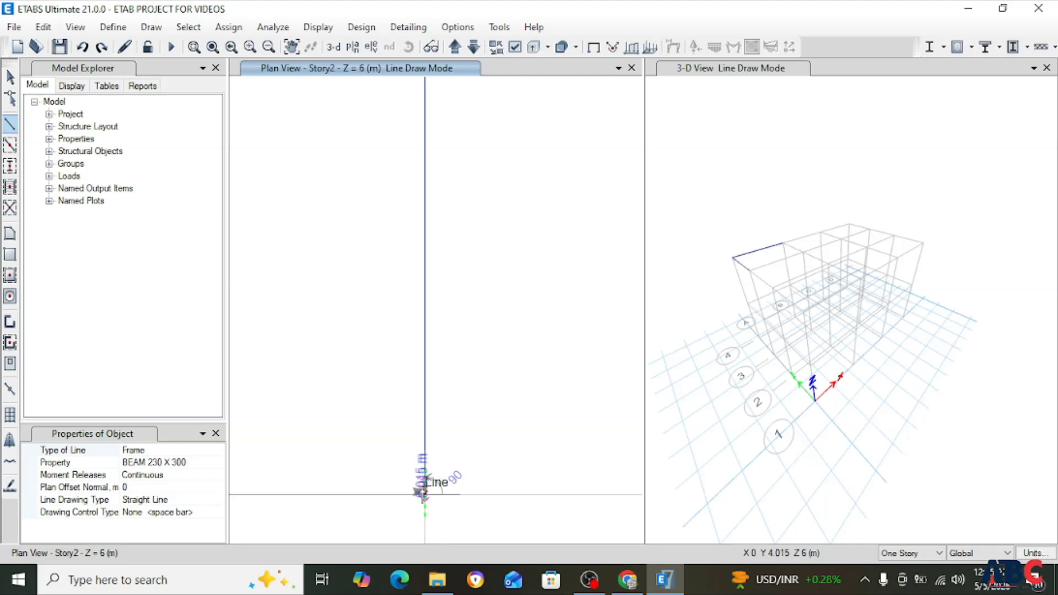
Continue the BEAM 230 X 300 line from A3 to B3 and up grid line B to about B4, and end the drawing.
scroll(423, 489, "down", 5)
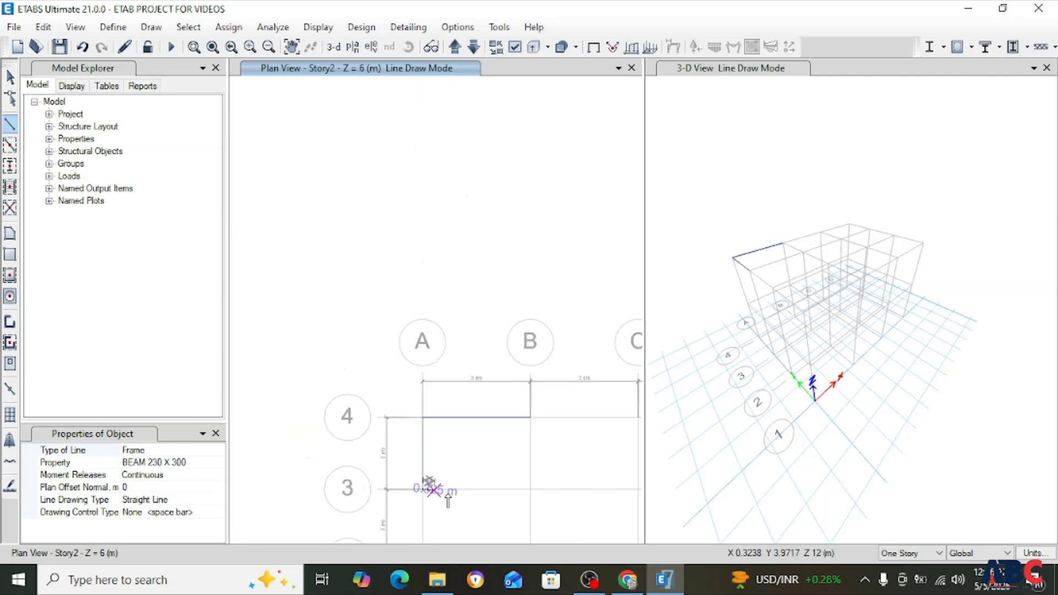
scroll(512, 493, "up", 5)
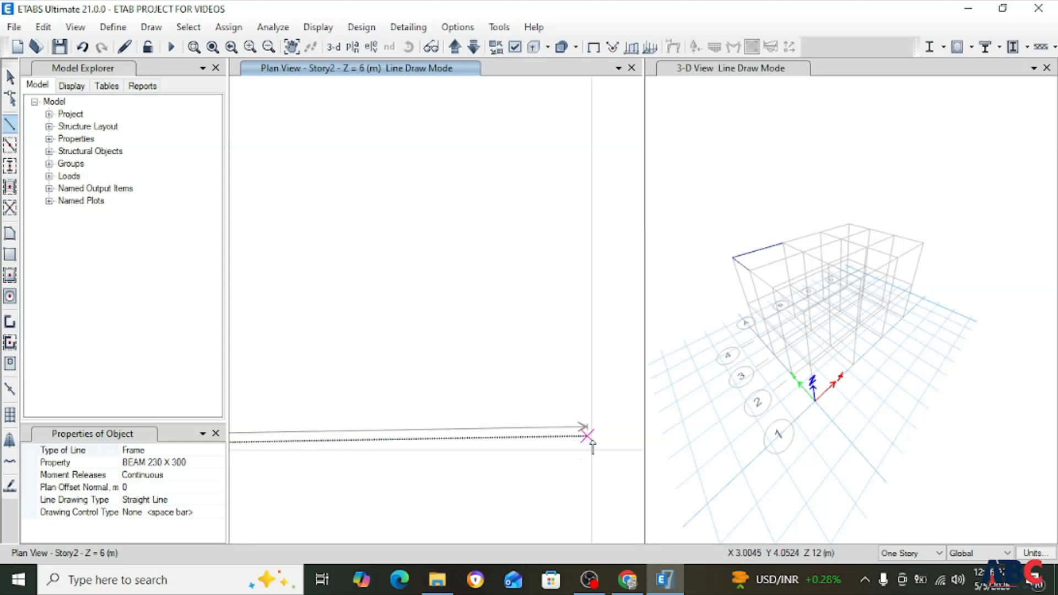
scroll(591, 450, "up", 1)
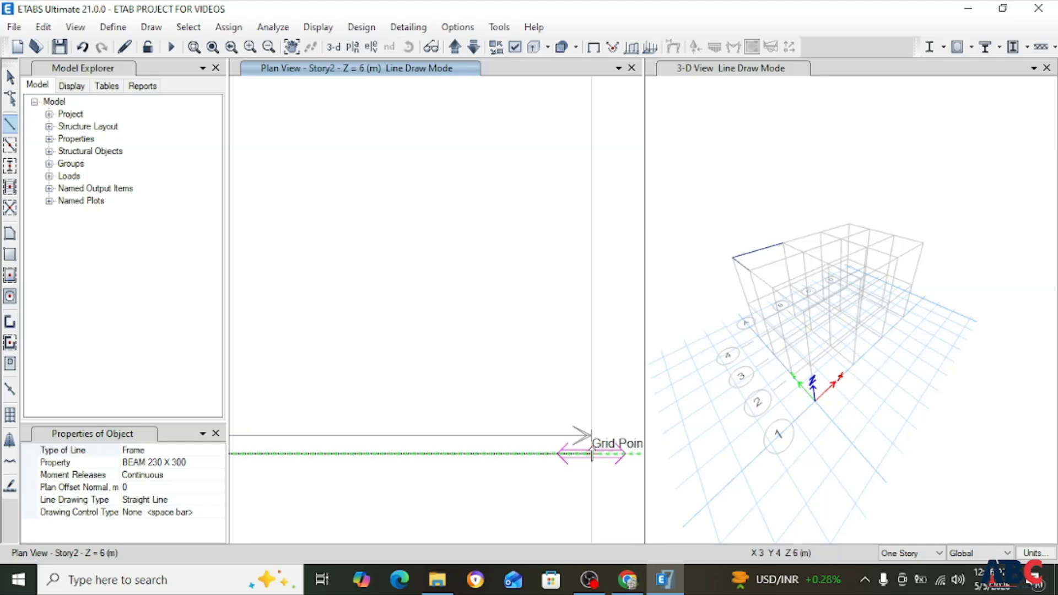
left_click(591, 452)
scroll(584, 383, "down", 2)
scroll(587, 364, "down", 1)
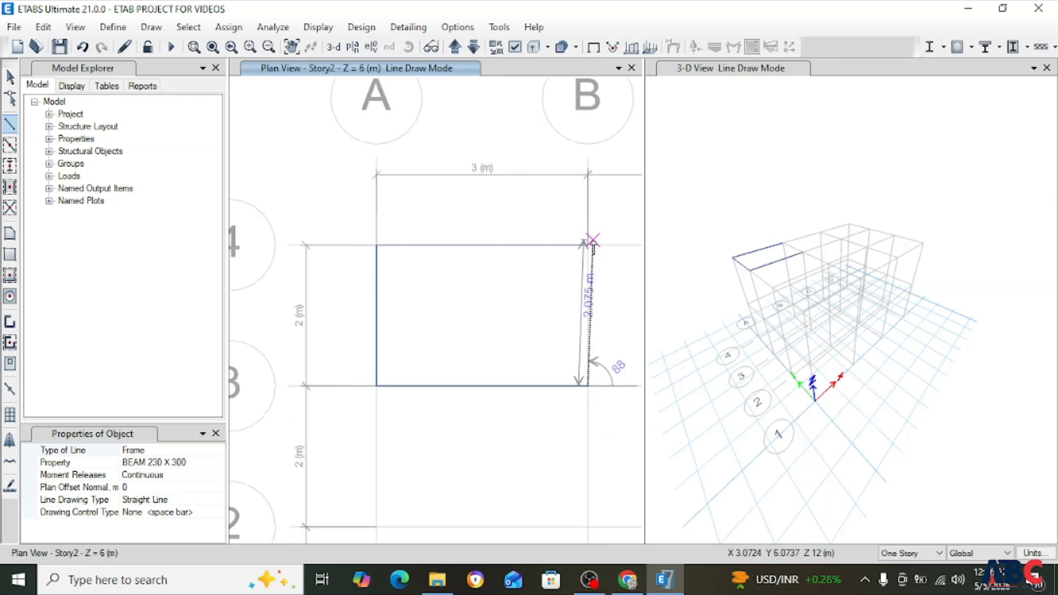
left_click(588, 245)
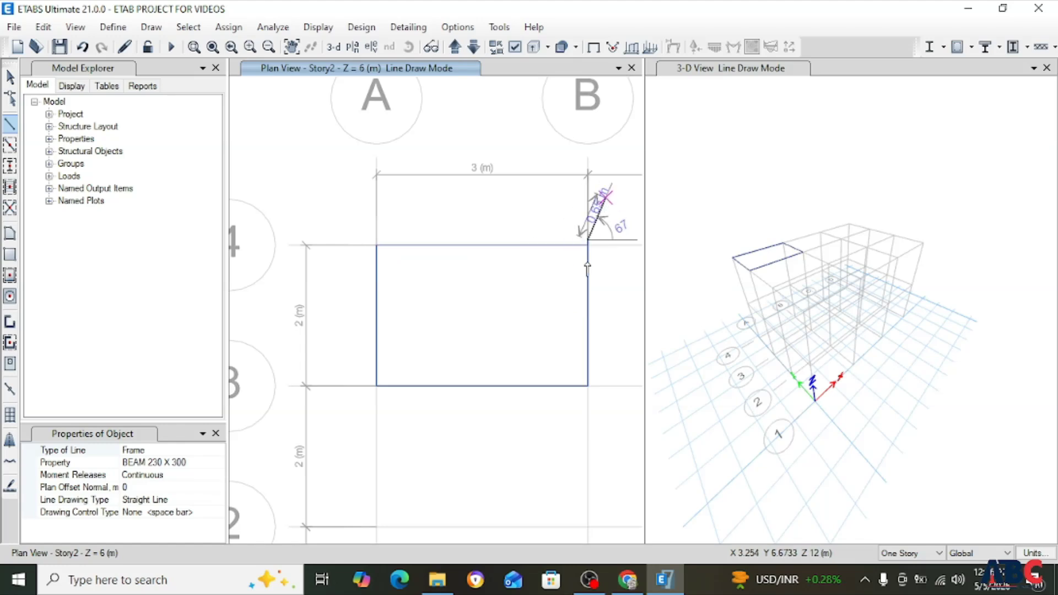
left_click(9, 79)
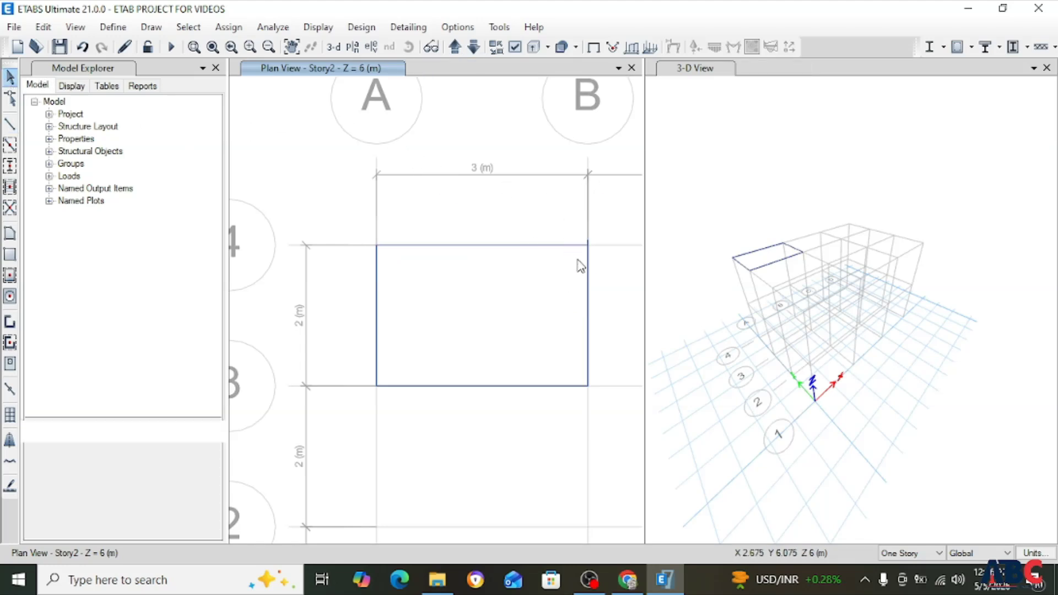
Check the beam corner at B4 up close and undo all the beams drawn on the Story2 grid.
scroll(573, 246, "up", 4)
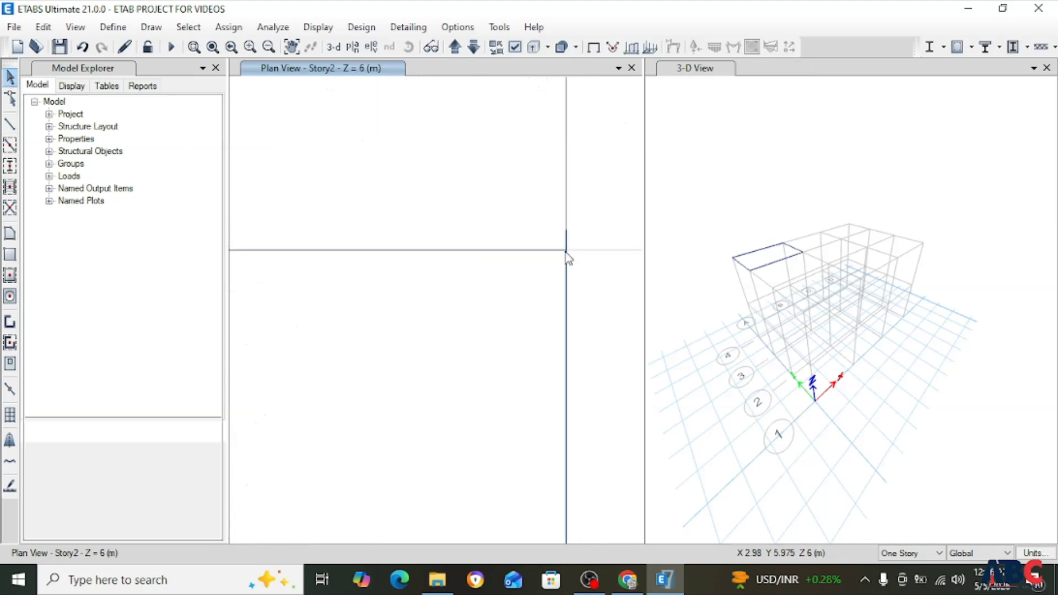
left_click(566, 255)
scroll(565, 300, "down", 5)
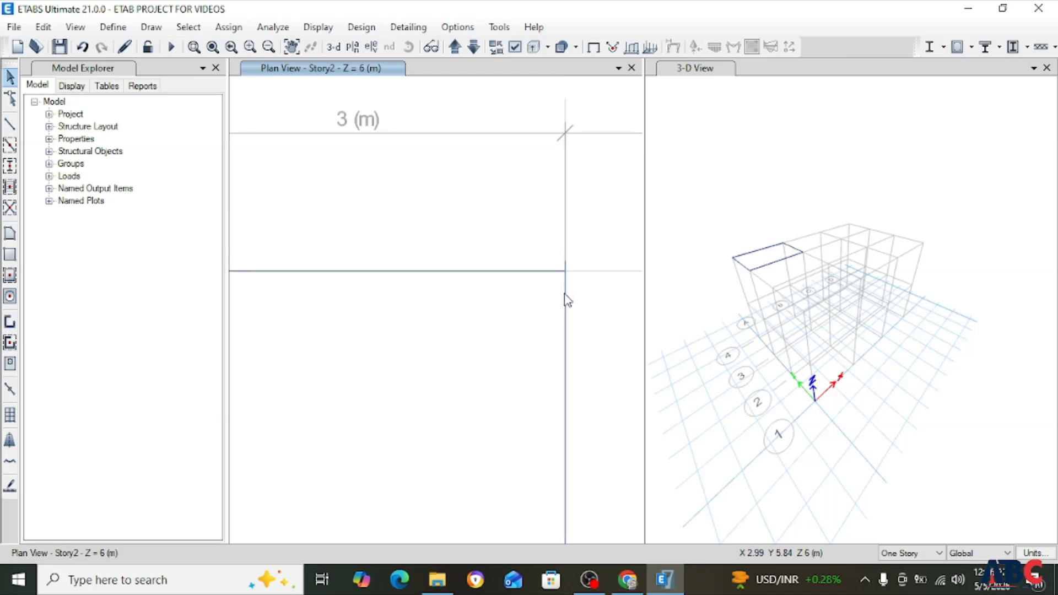
left_click(83, 47)
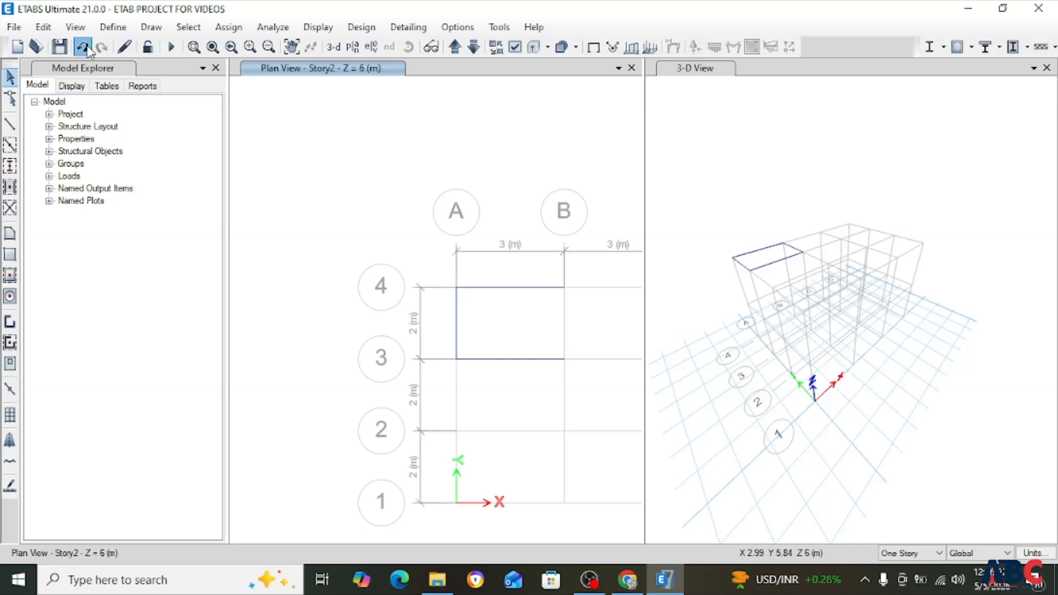
left_click(77, 51)
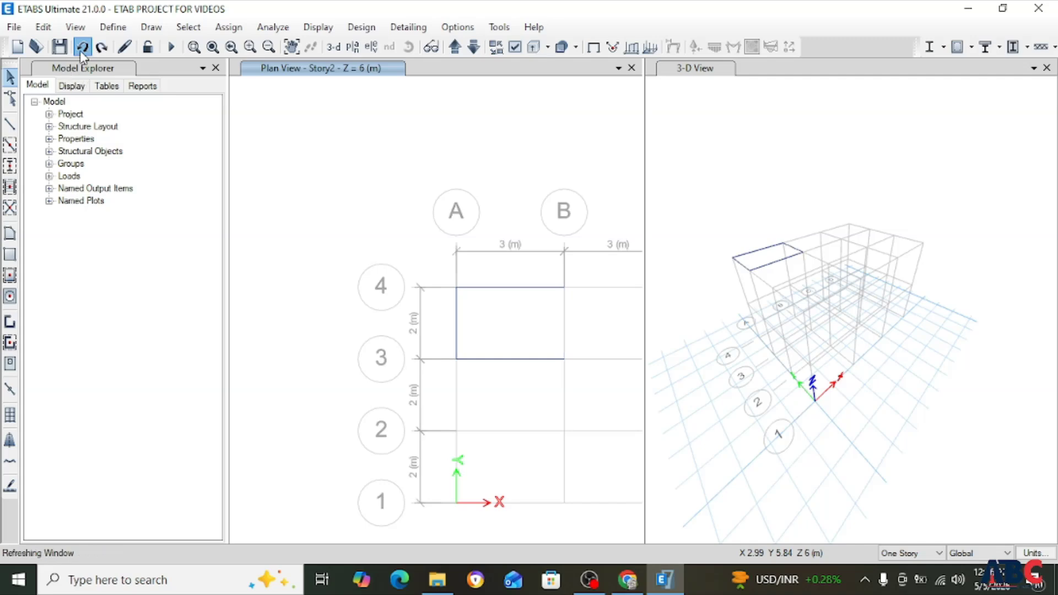
left_click(88, 50)
key("ctrl+z")
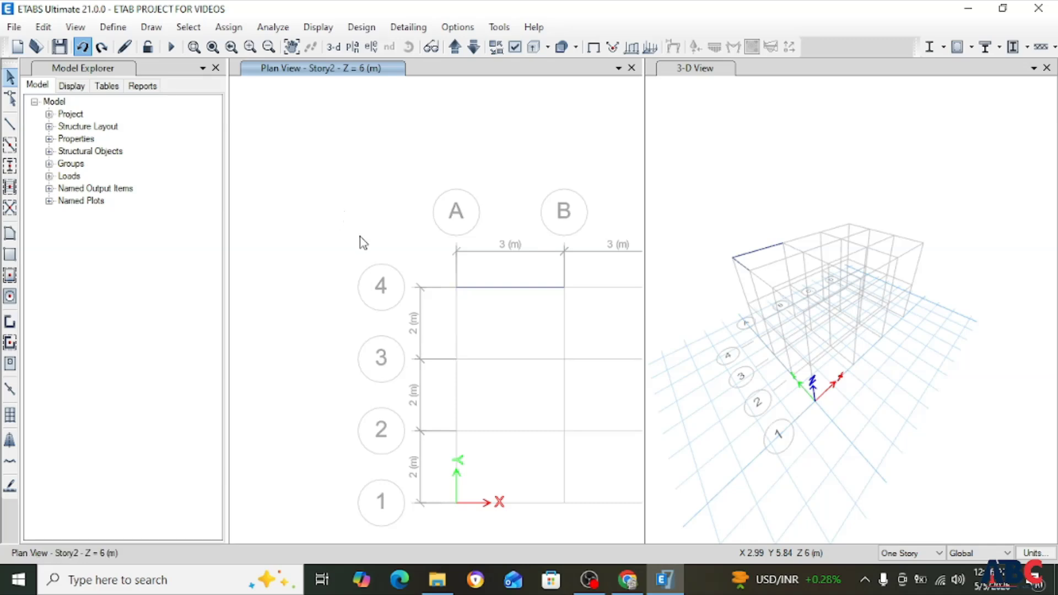
left_click(76, 46)
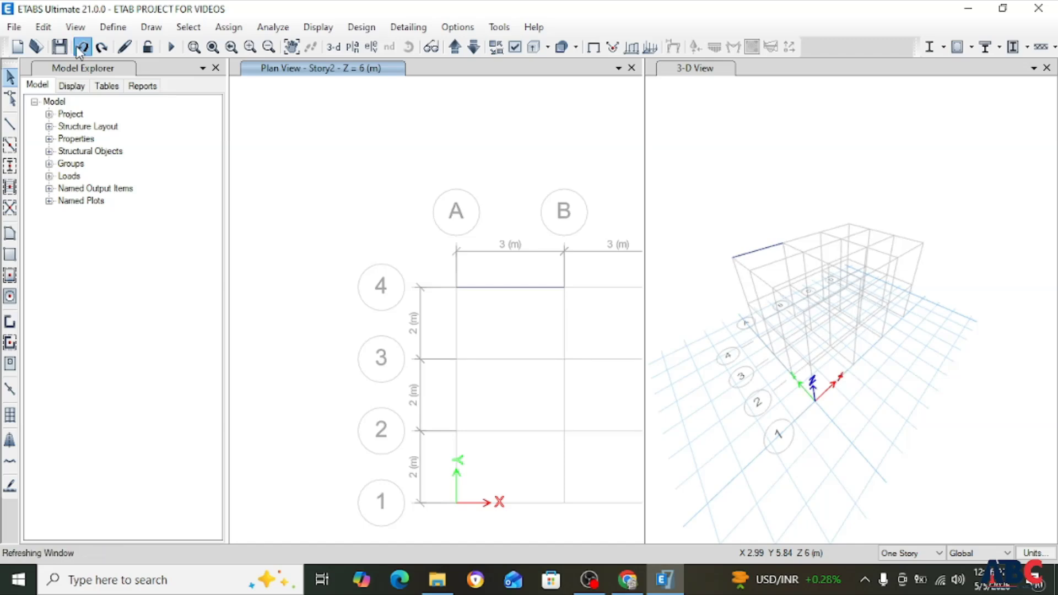
left_click(80, 48)
Quick-draw beams with section BEAM 230 X 300 on all grid lines of the Story2 plan by windowing the whole grid.
scroll(464, 345, "up", 3)
scroll(362, 298, "down", 3)
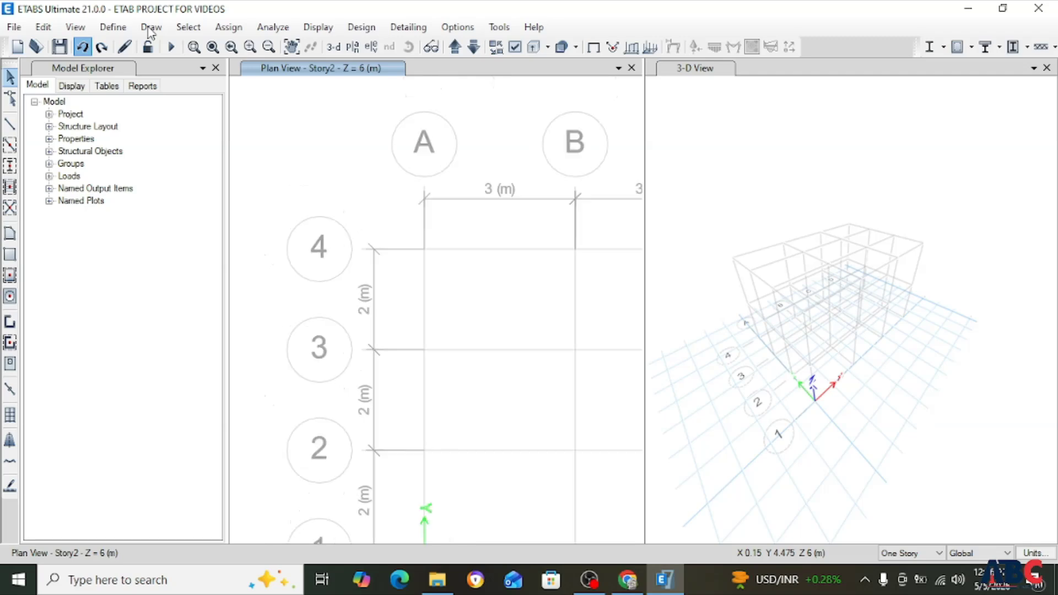
left_click(150, 28)
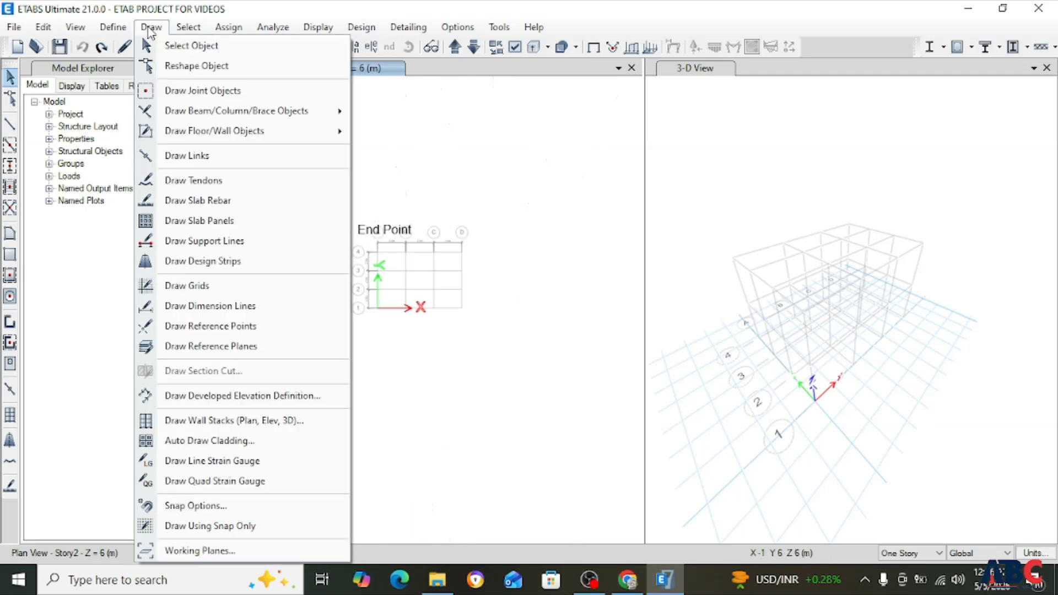
mouse_move(191, 115)
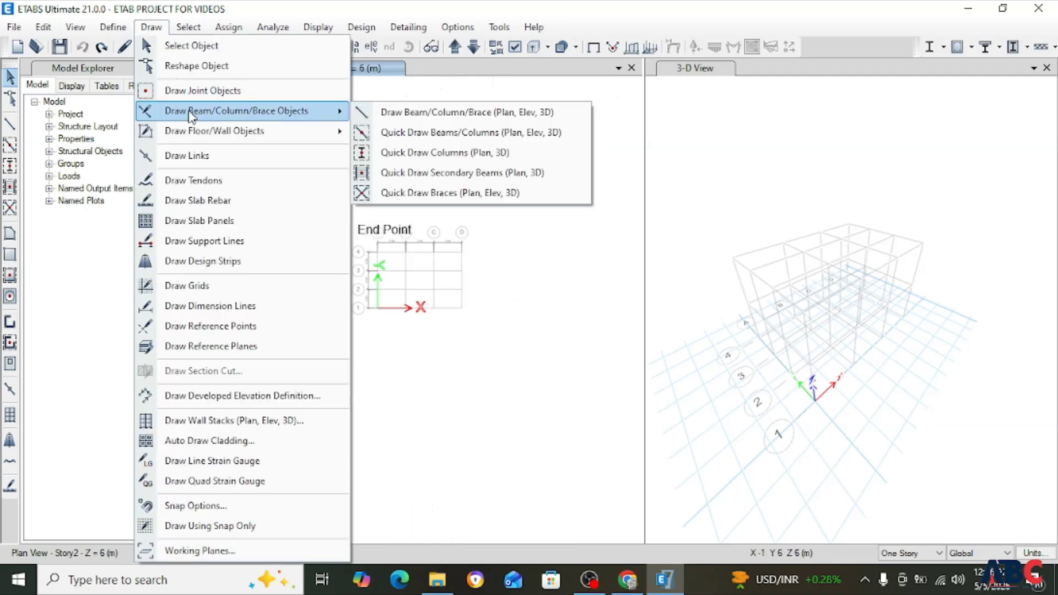
left_click(466, 134)
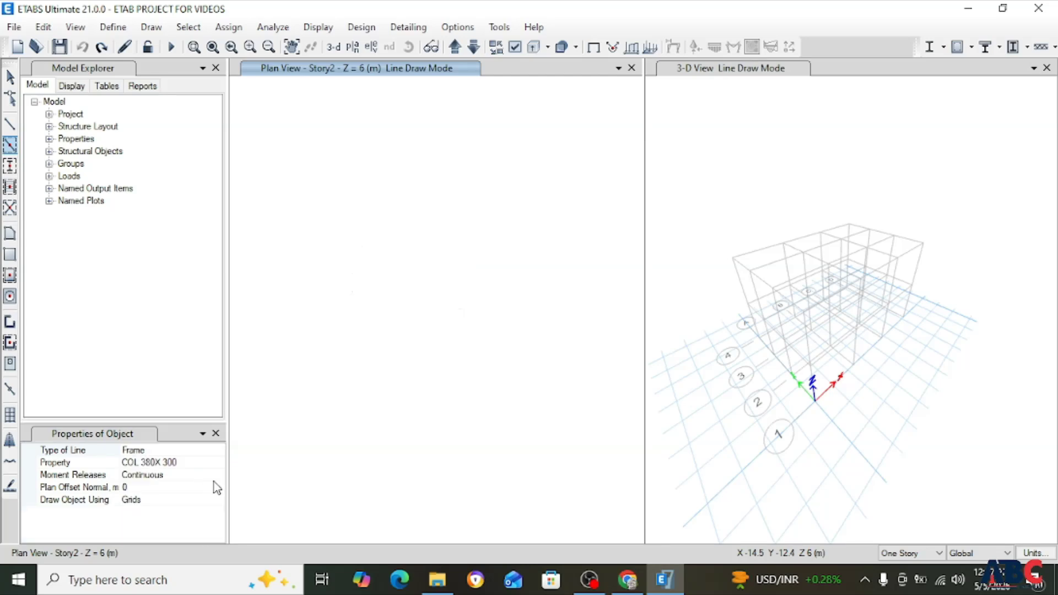
left_click(208, 462)
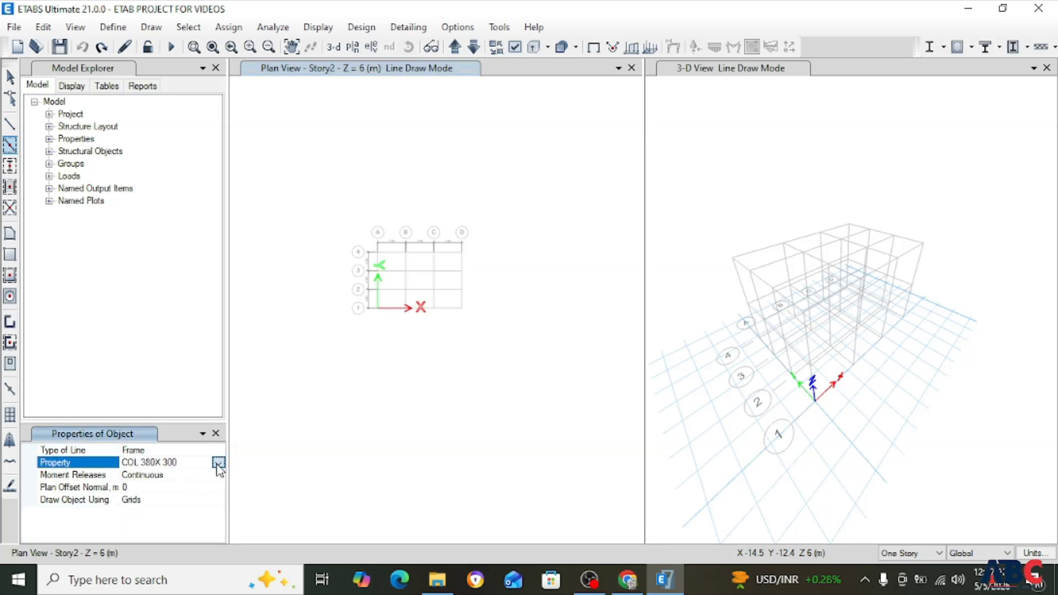
left_click(218, 463)
left_click(160, 476)
left_click_drag(475, 337, 346, 232)
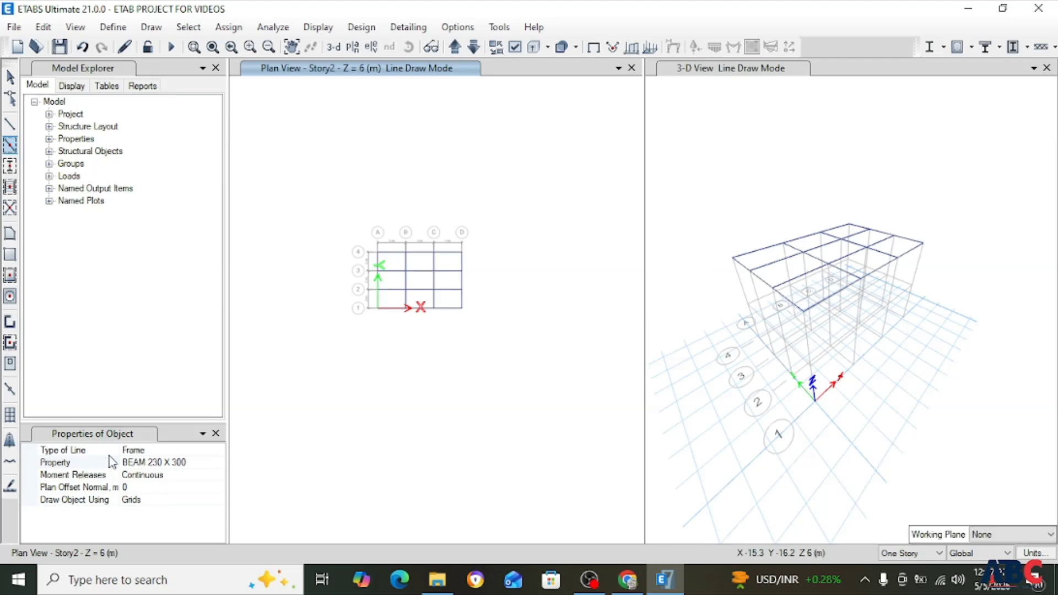
Examine the quick-draw options for line type, section property, moment releases, plan offset and the reference used for drawing objects.
left_click(208, 451)
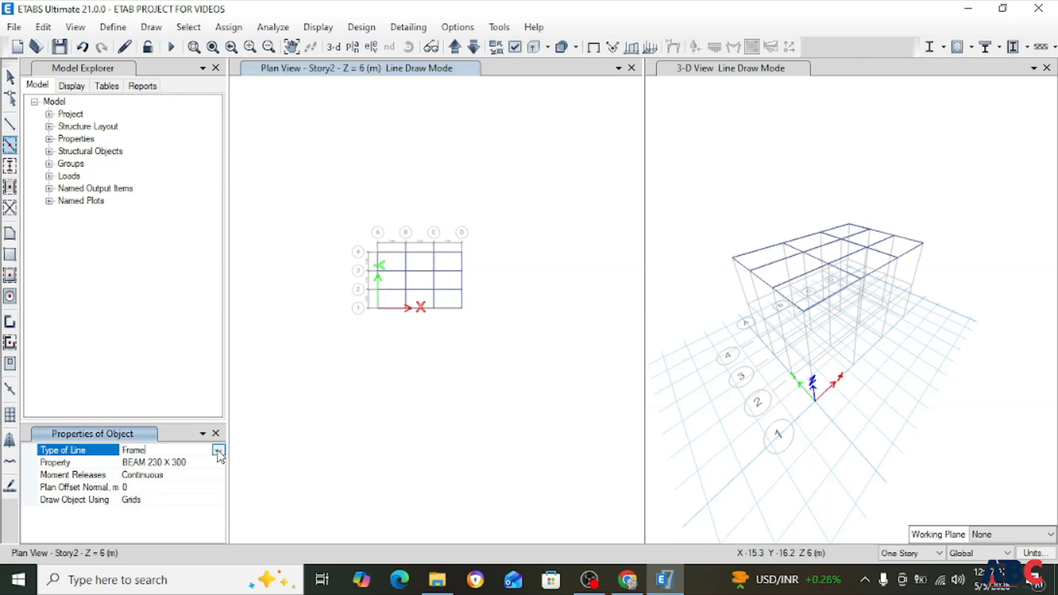
left_click(219, 450)
left_click(219, 451)
left_click(219, 450)
left_click(219, 450)
left_click(210, 464)
left_click(219, 463)
left_click(210, 476)
left_click(217, 478)
left_click(218, 476)
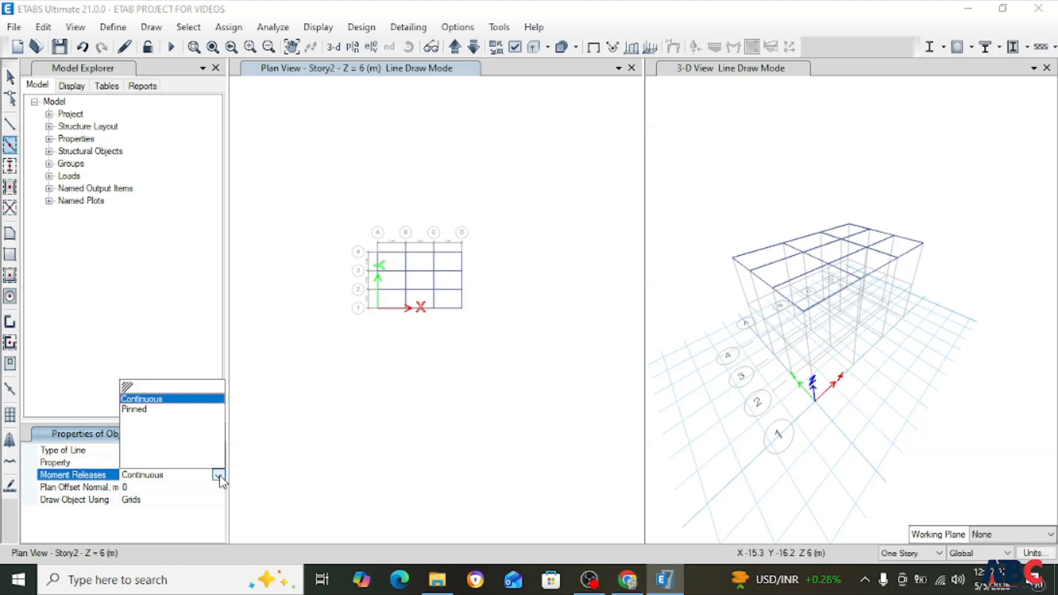
left_click(219, 476)
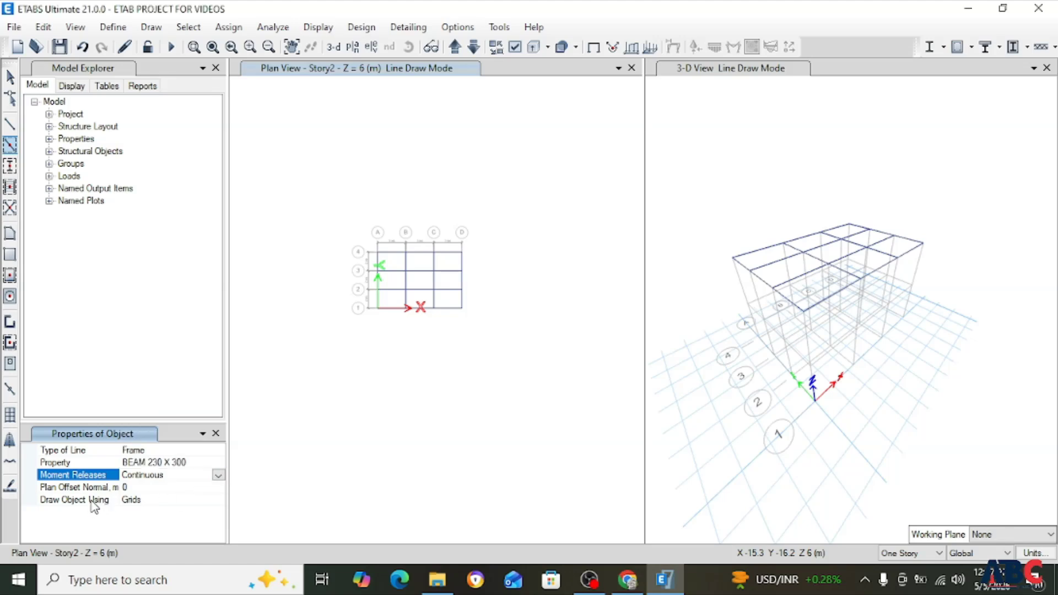
left_click(167, 487)
left_click(197, 498)
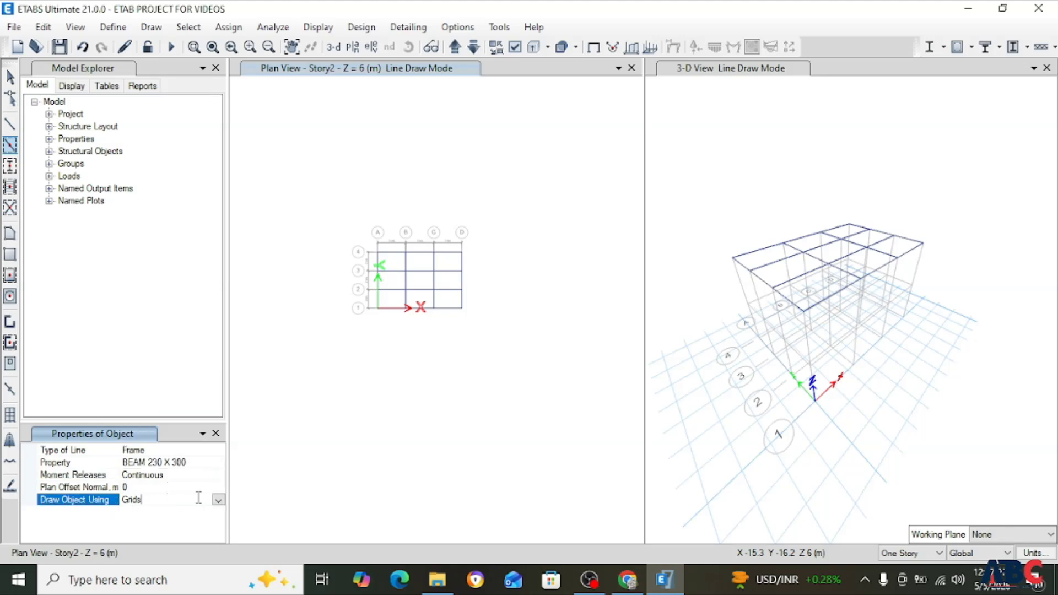
left_click(218, 499)
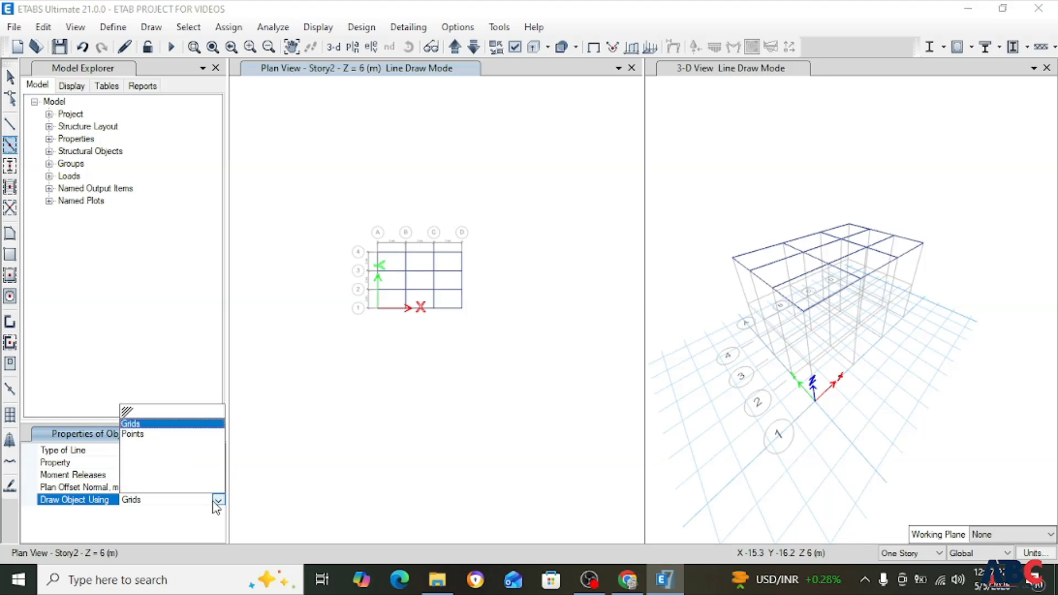
left_click(218, 499)
Set the story scope for drawing to All Stories.
scroll(470, 307, "down", 3)
middle_click_drag(439, 254, 454, 291)
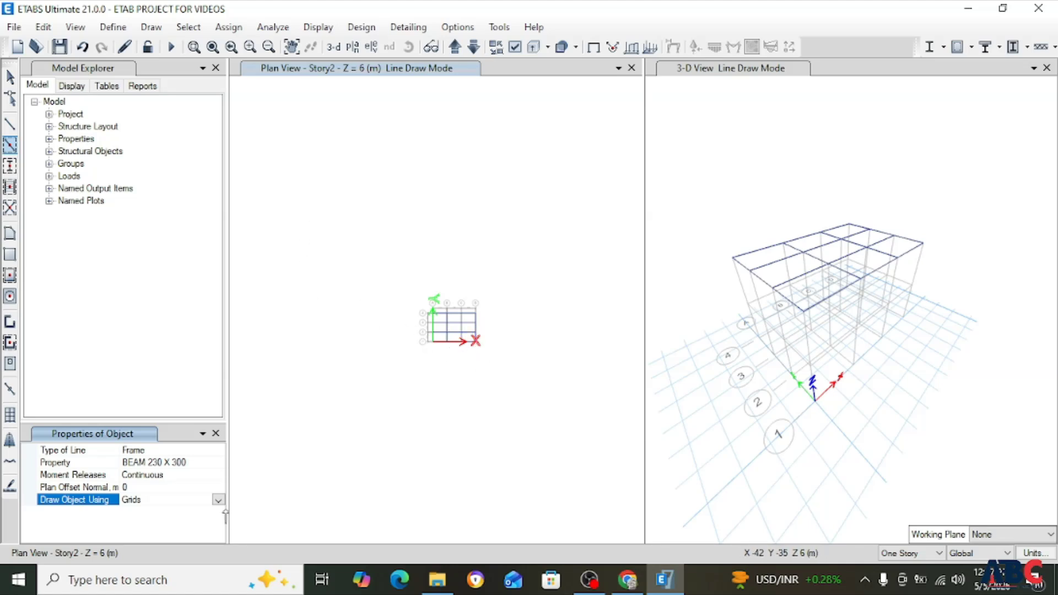
left_click(203, 433)
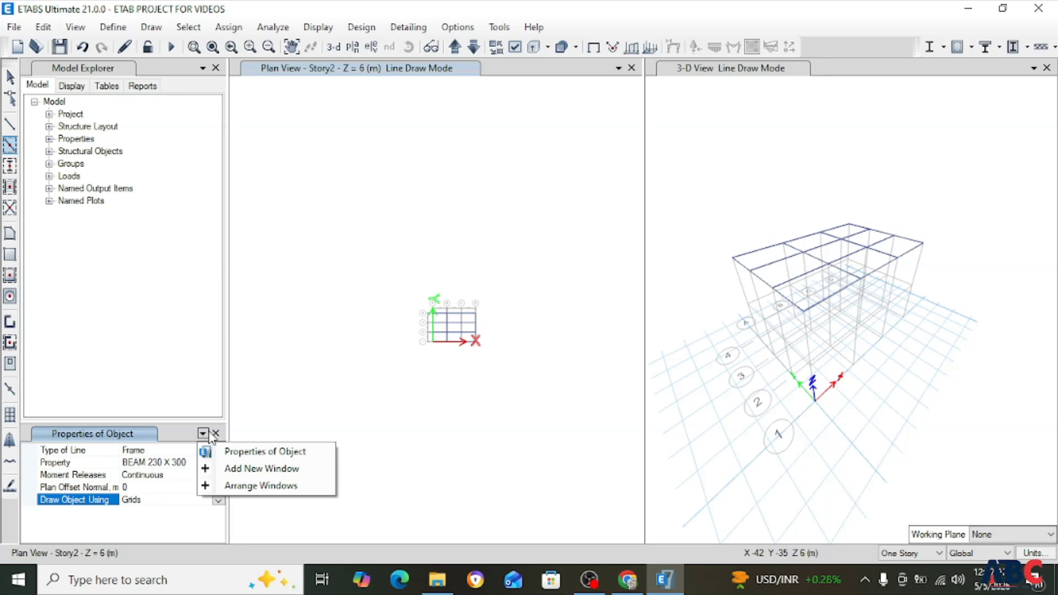
left_click(905, 555)
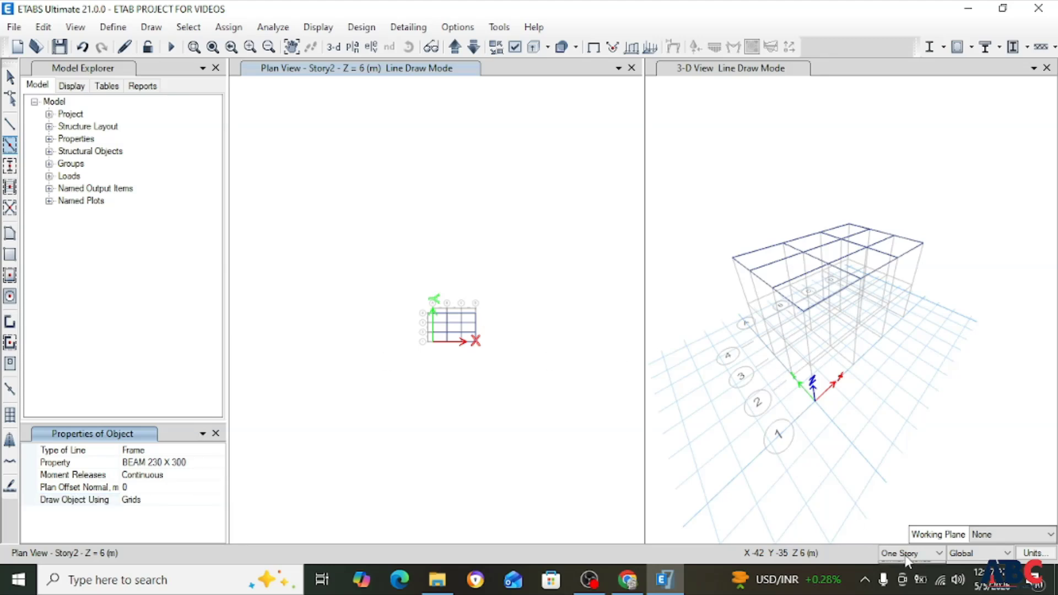
left_click(905, 554)
left_click(901, 580)
scroll(469, 318, "up", 2)
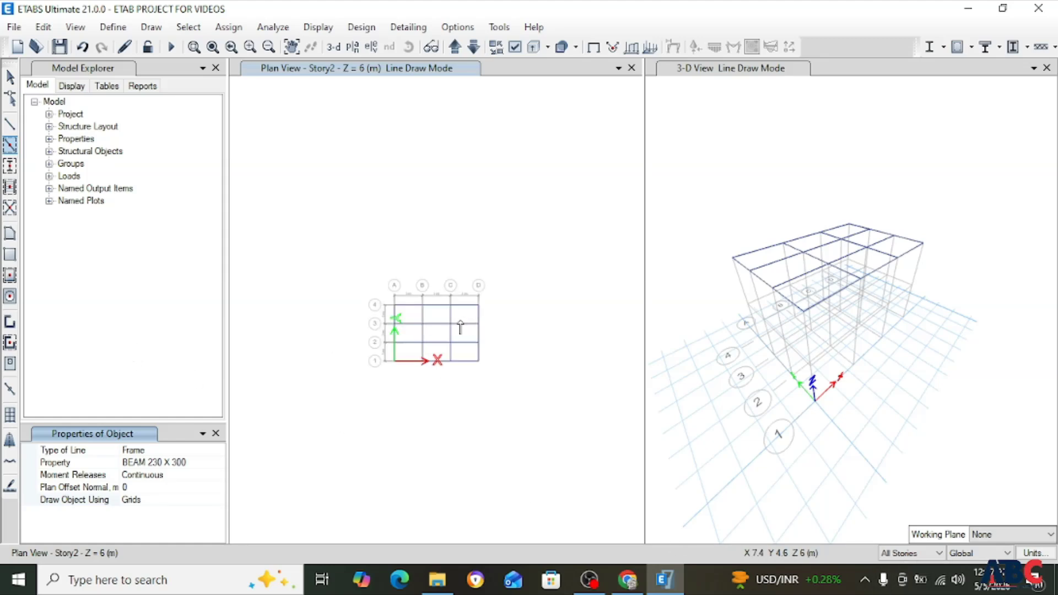
Quick-draw BEAM 230 X 300 beams on all grid lines of every story by windowing the whole plan grid, keeping the All Stories scope.
left_click_drag(324, 255, 517, 408)
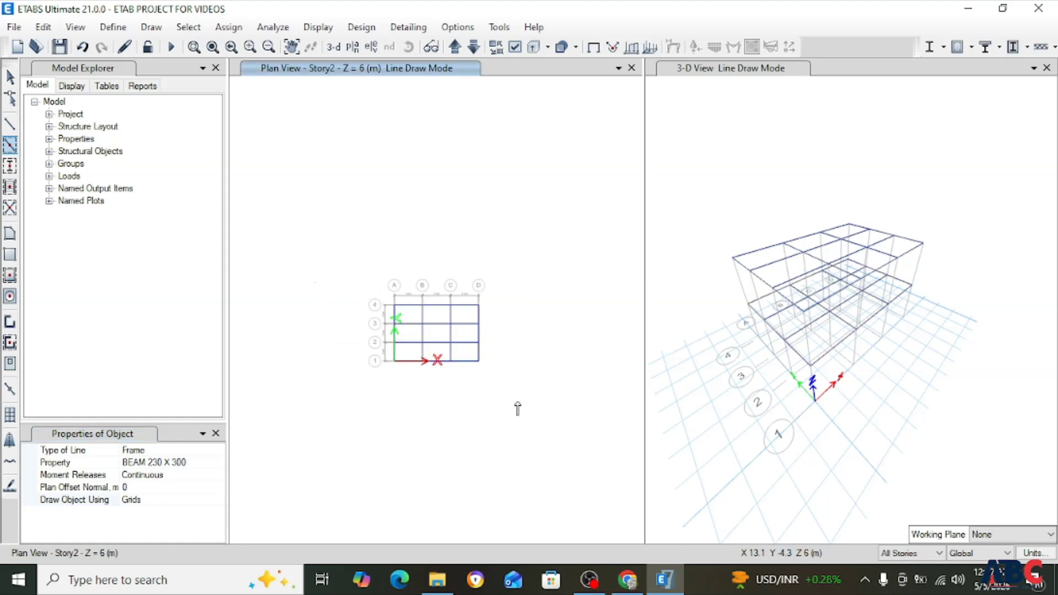
scroll(814, 375, "up", 3)
scroll(810, 383, "down", 3)
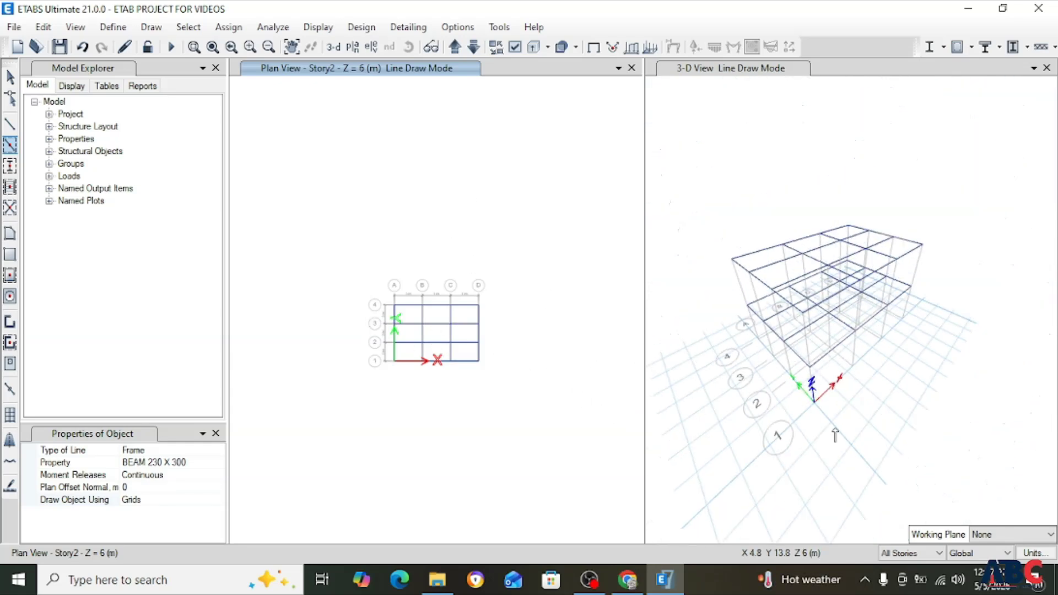
left_click(909, 556)
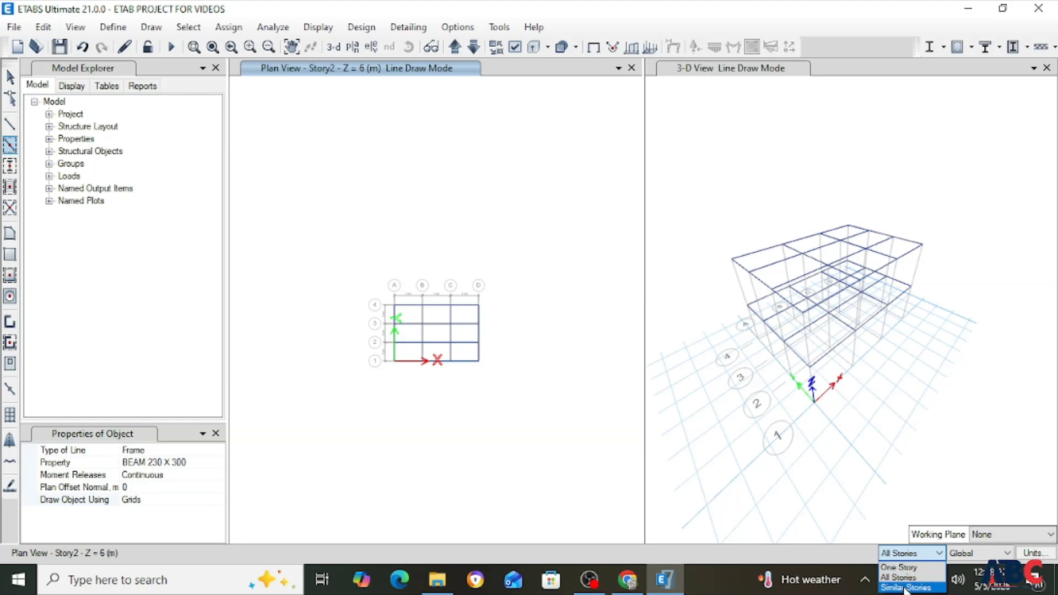
left_click(903, 578)
scroll(408, 287, "up", 5)
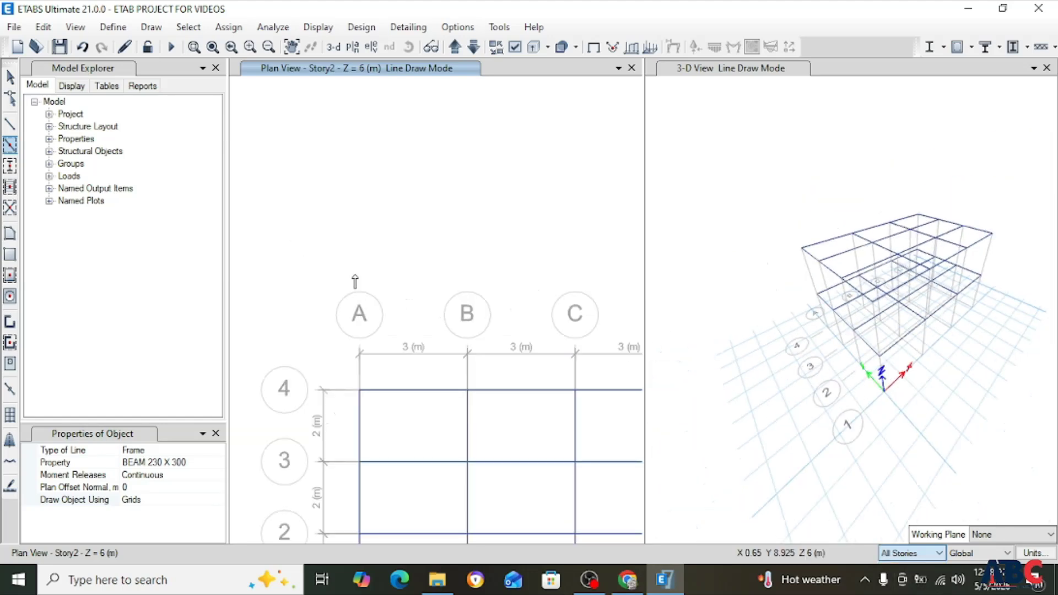
scroll(355, 281, "down", 4)
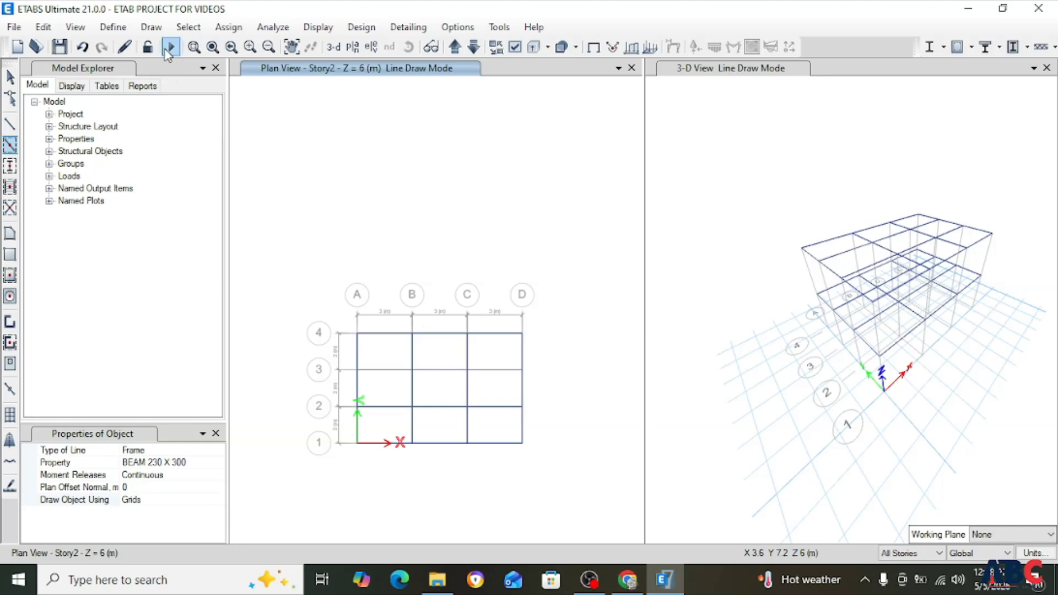
Quick-draw a COL 380X 300 column at grid point A 1 of Story2 in the 3-D view.
left_click(181, 30)
mouse_move(151, 27)
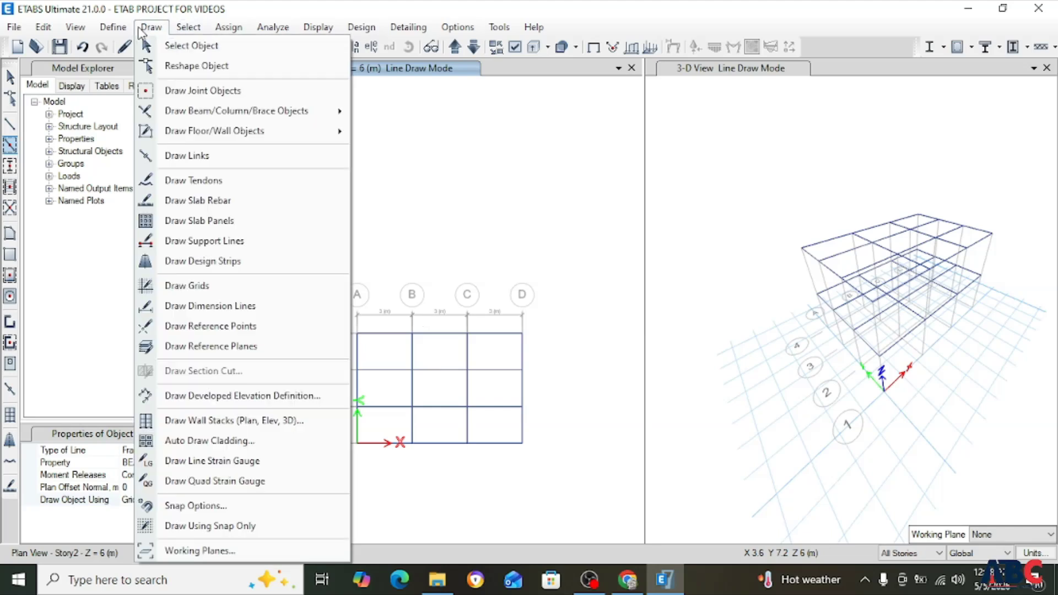
mouse_move(247, 118)
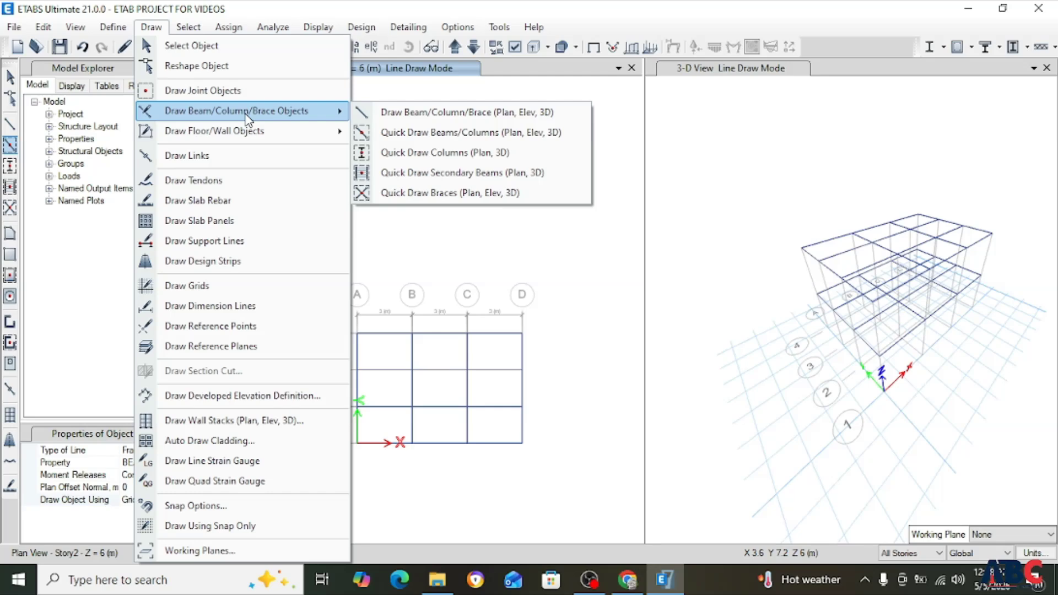
left_click(417, 153)
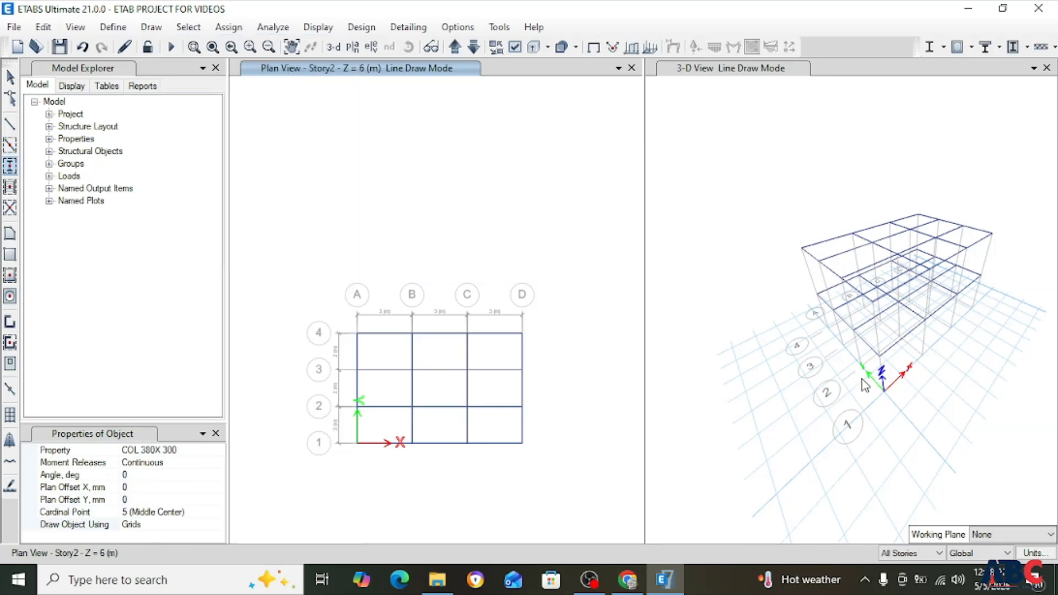
scroll(865, 385, "up", 3)
scroll(906, 400, "up", 4)
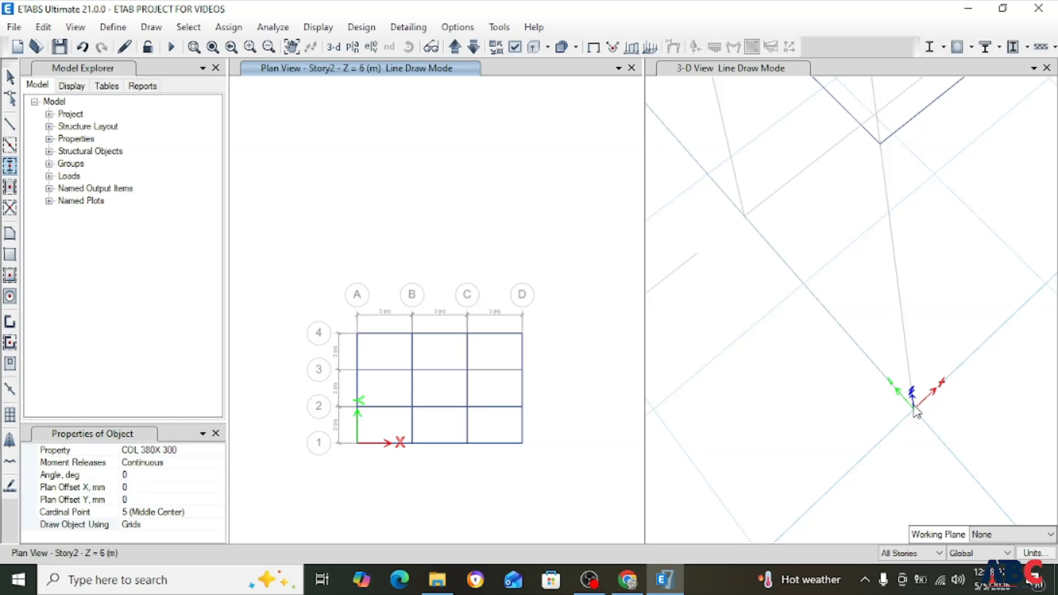
left_click(913, 411)
scroll(912, 386, "down", 5)
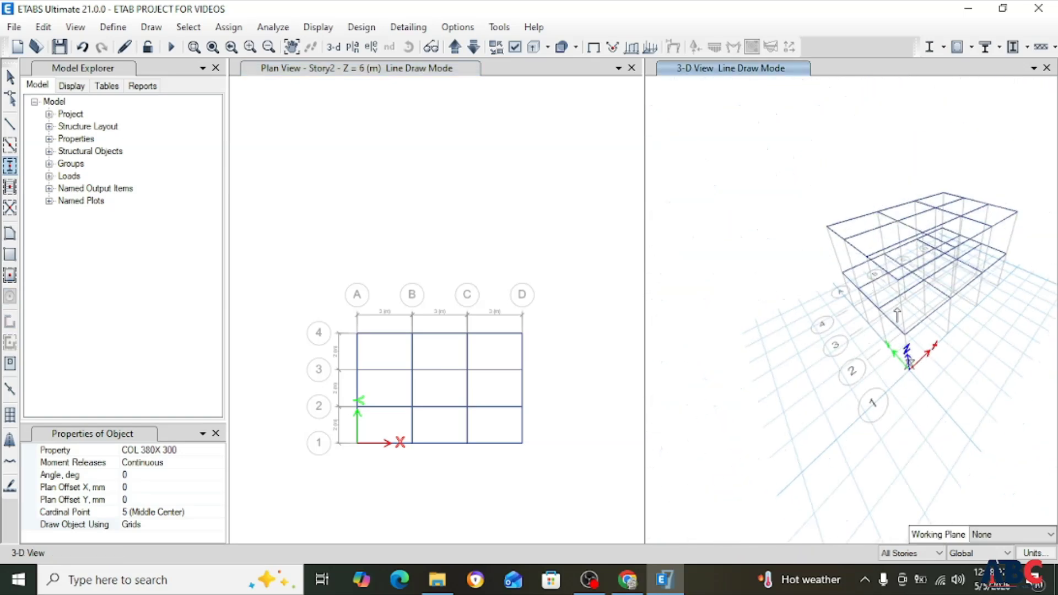
scroll(900, 312, "up", 5)
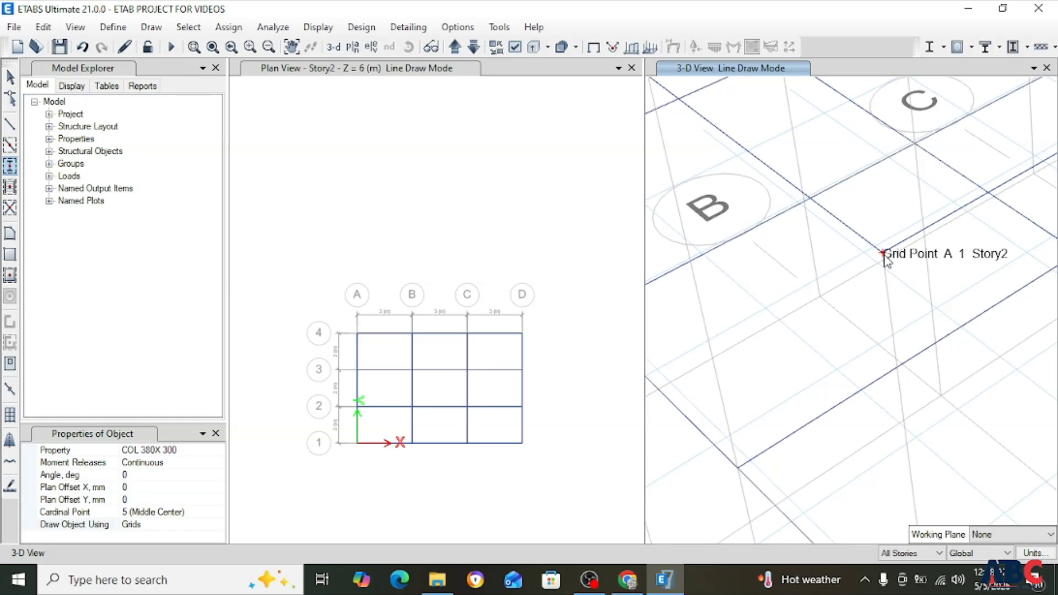
scroll(881, 254, "down", 5)
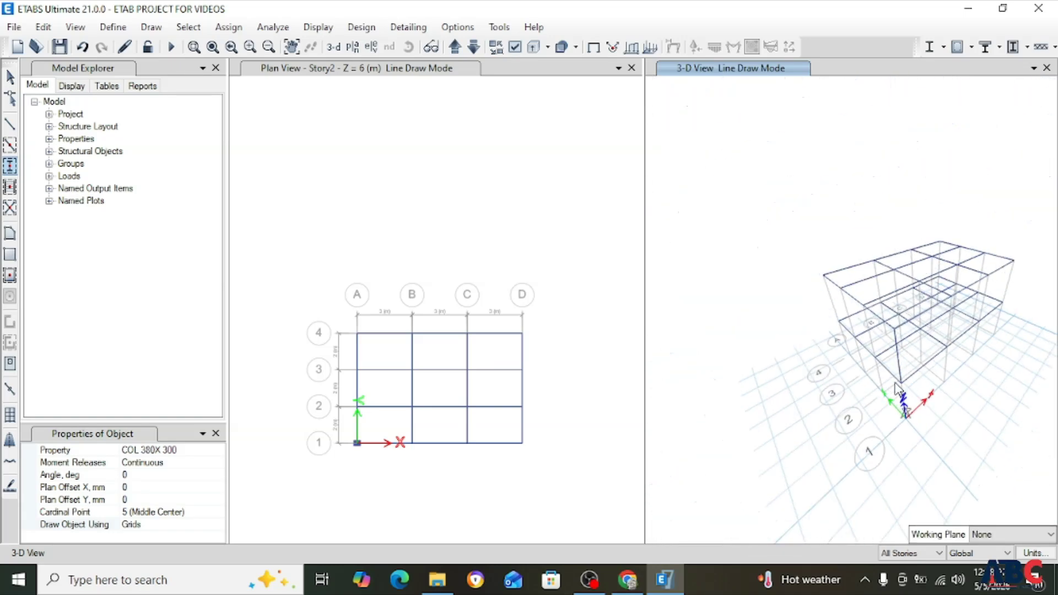
scroll(864, 435, "up", 2)
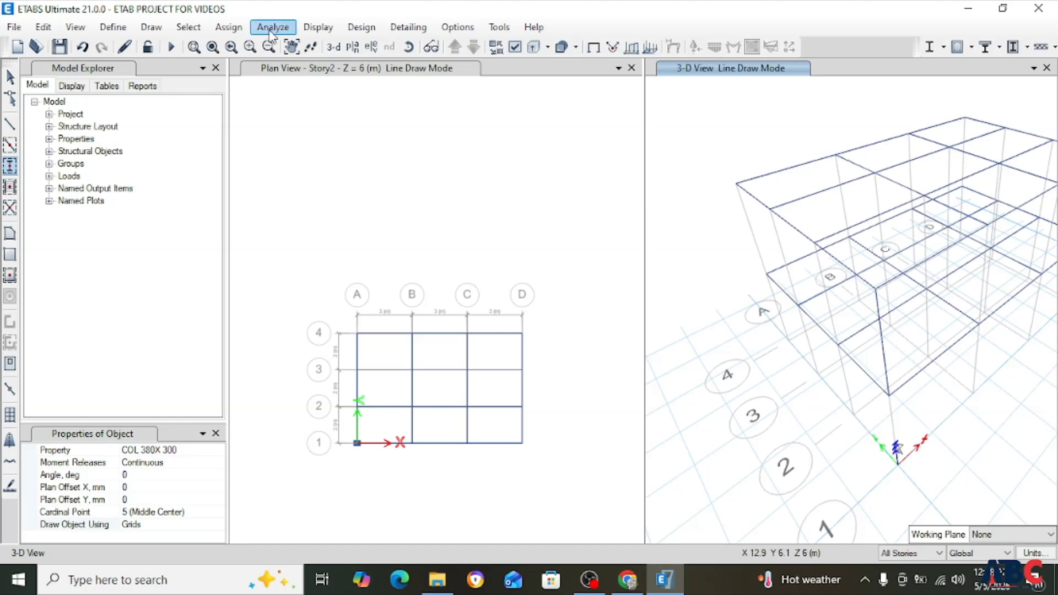
Quick-draw COL 380X 300 columns at all grid intersections on all stories by windowing the whole grid in the Story2 plan.
left_click(151, 28)
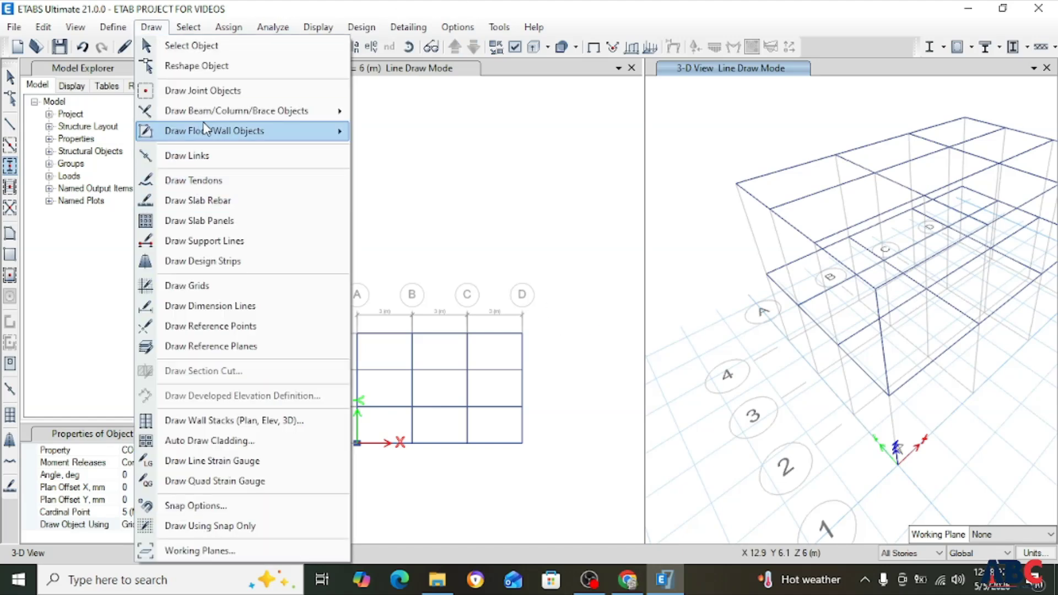
mouse_move(214, 118)
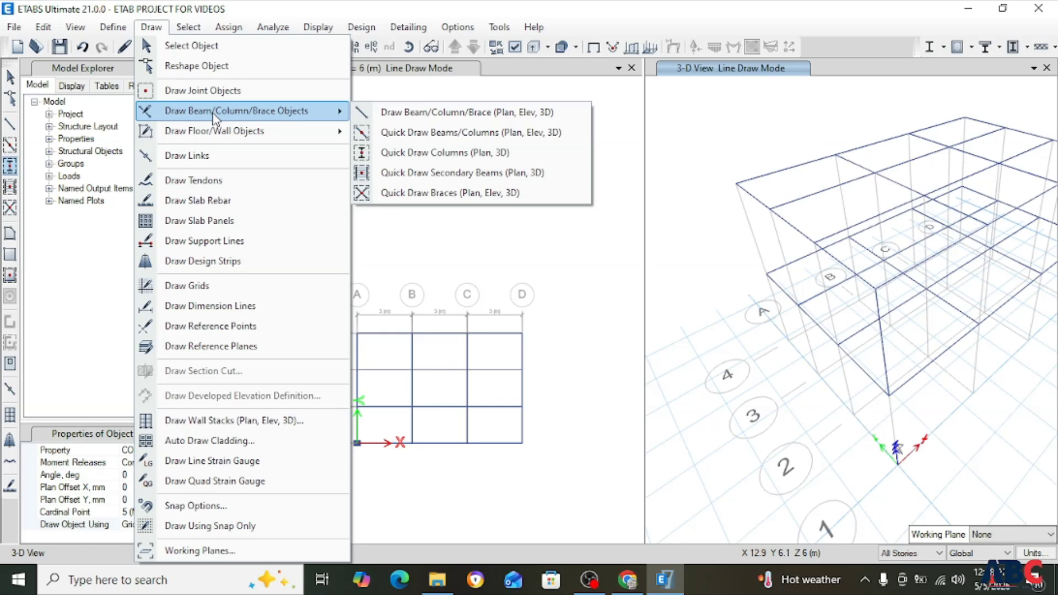
left_click(414, 154)
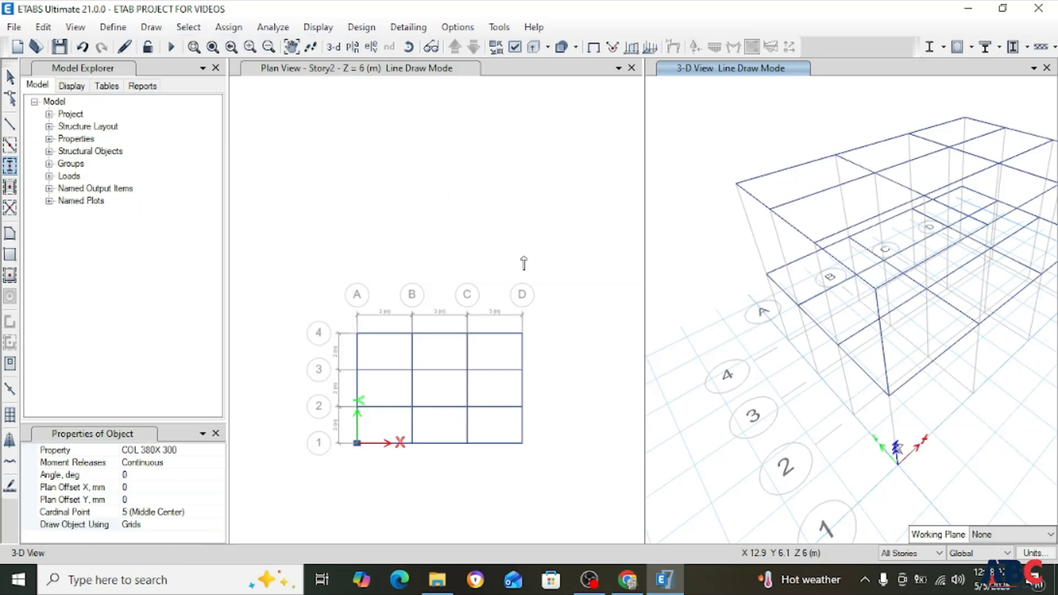
scroll(527, 263, "down", 3)
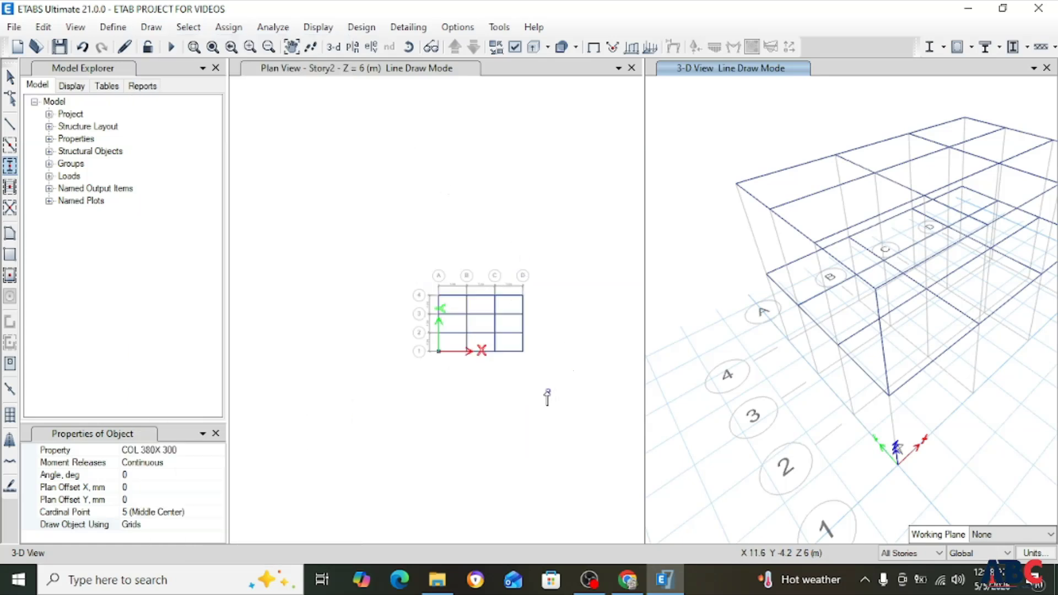
left_click_drag(468, 320, 353, 242)
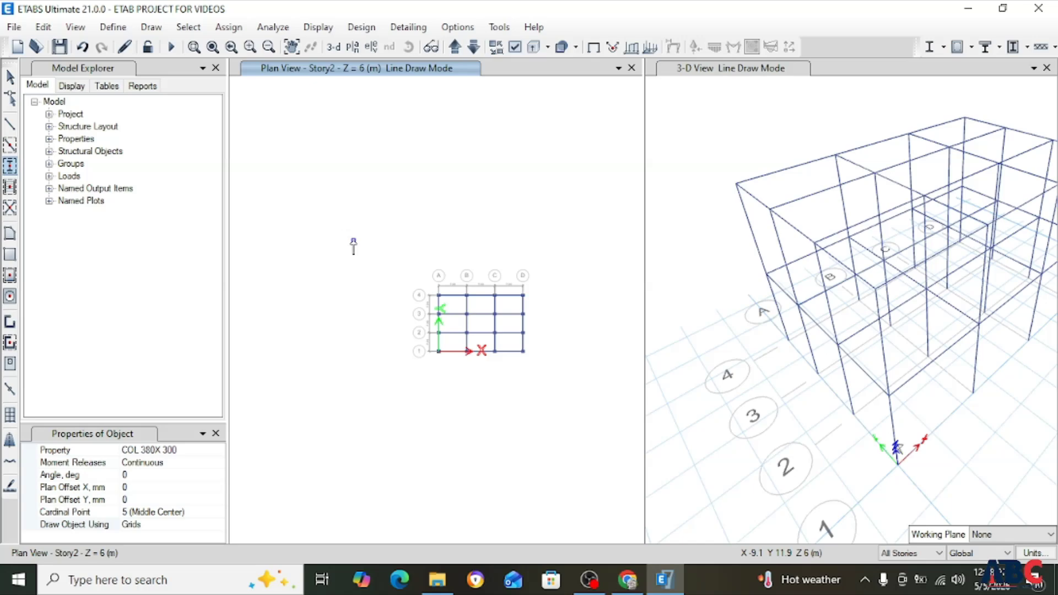
scroll(815, 330, "down", 3)
scroll(826, 331, "up", 4)
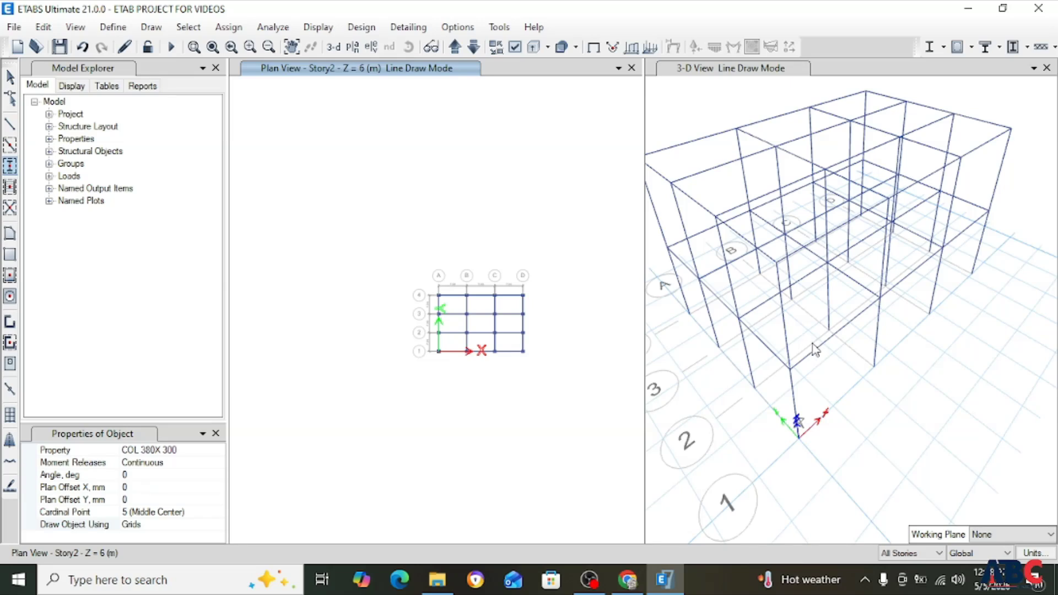
Examine the beam, column and brace drawing commands and inspect the placed columns up close in the Story2 plan.
left_click(151, 26)
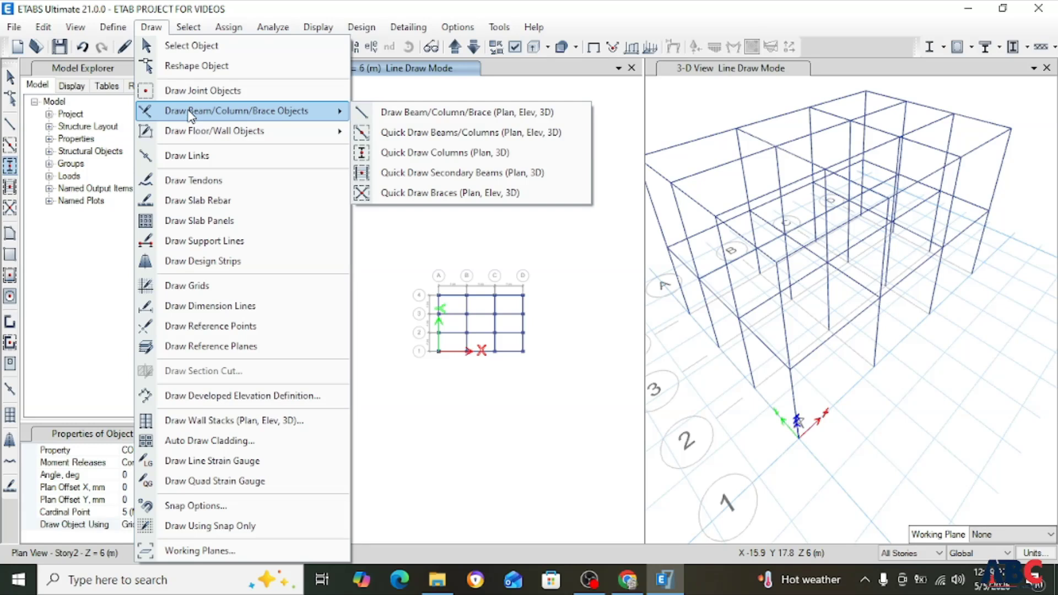
left_click(378, 12)
scroll(530, 338, "up", 3)
scroll(488, 301, "up", 2)
middle_click_drag(333, 347, 406, 338)
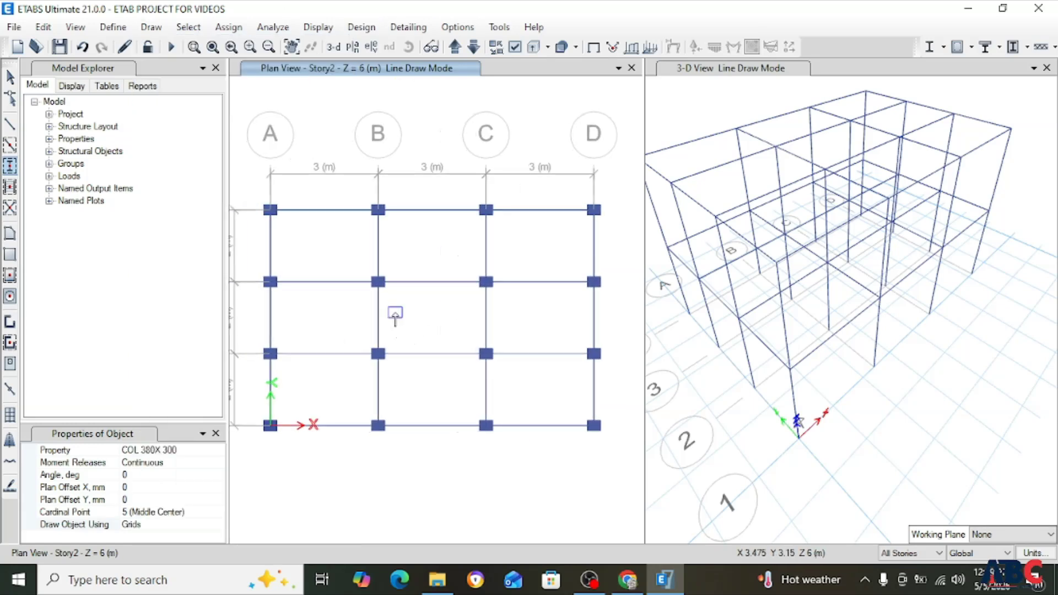
scroll(395, 317, "down", 5)
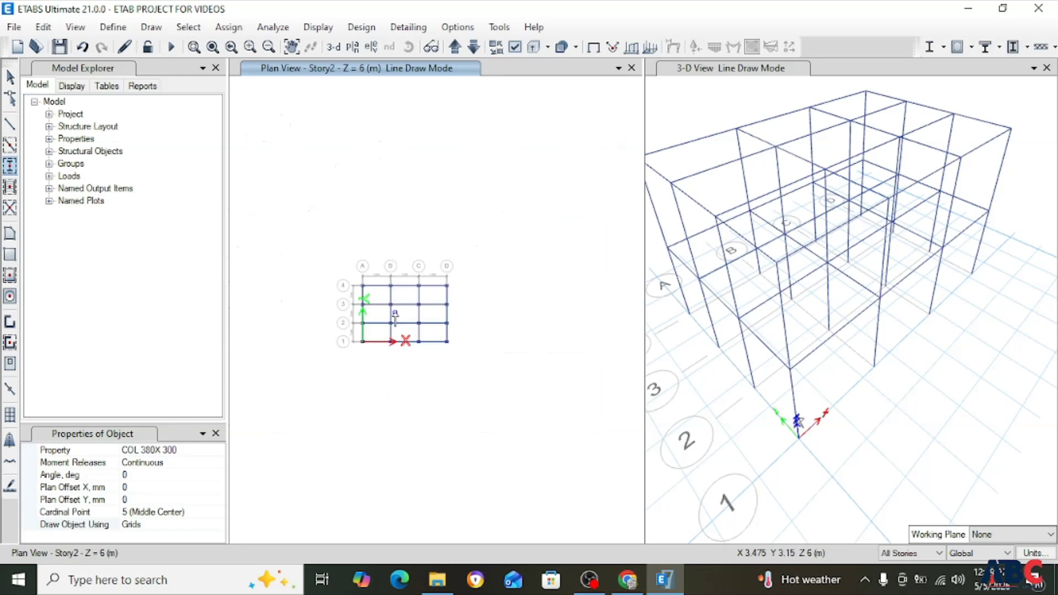
scroll(395, 317, "up", 2)
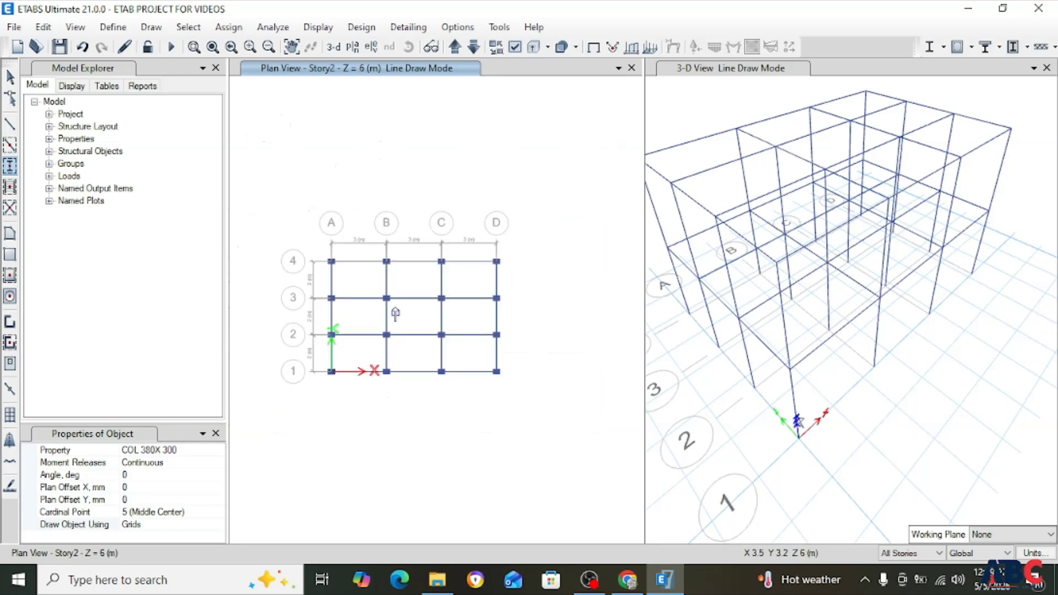
Switch the story scope for drawing to One Story and return it to All Stories.
left_click(919, 553)
left_click(898, 574)
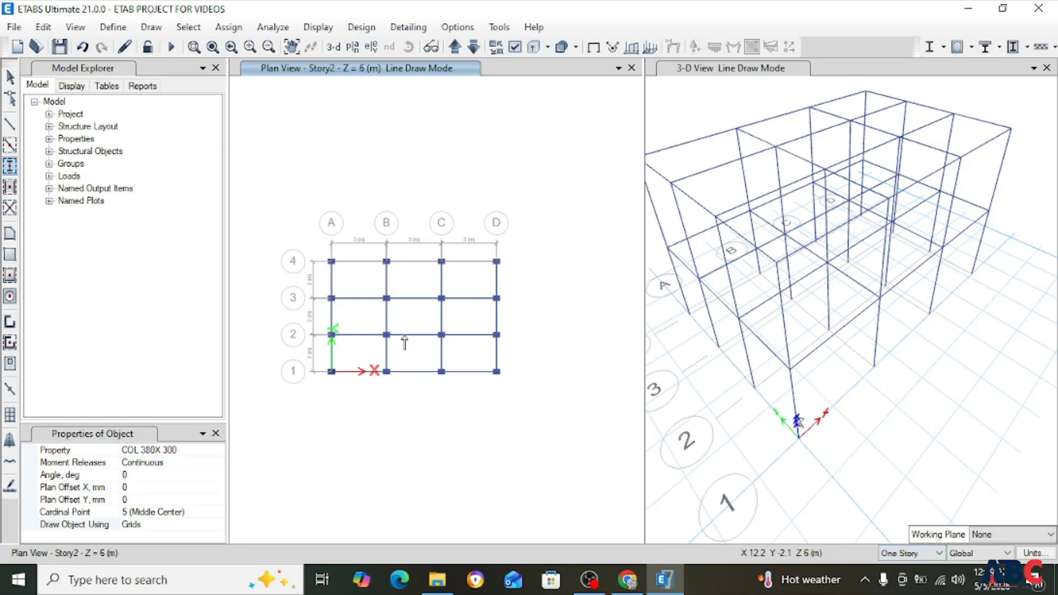
scroll(386, 282, "down", 2)
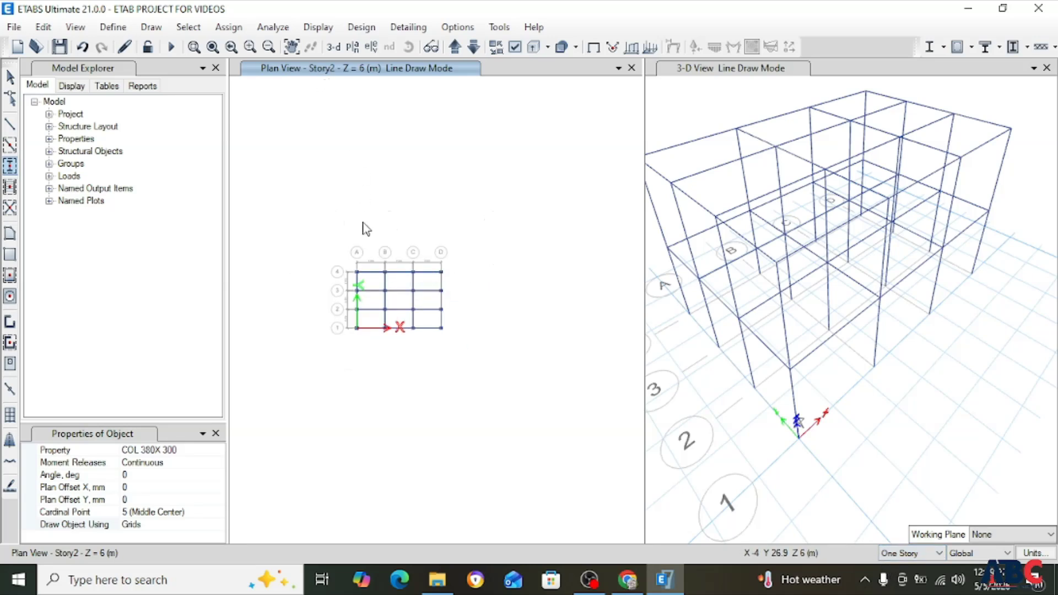
scroll(362, 219, "up", 2)
left_click(915, 553)
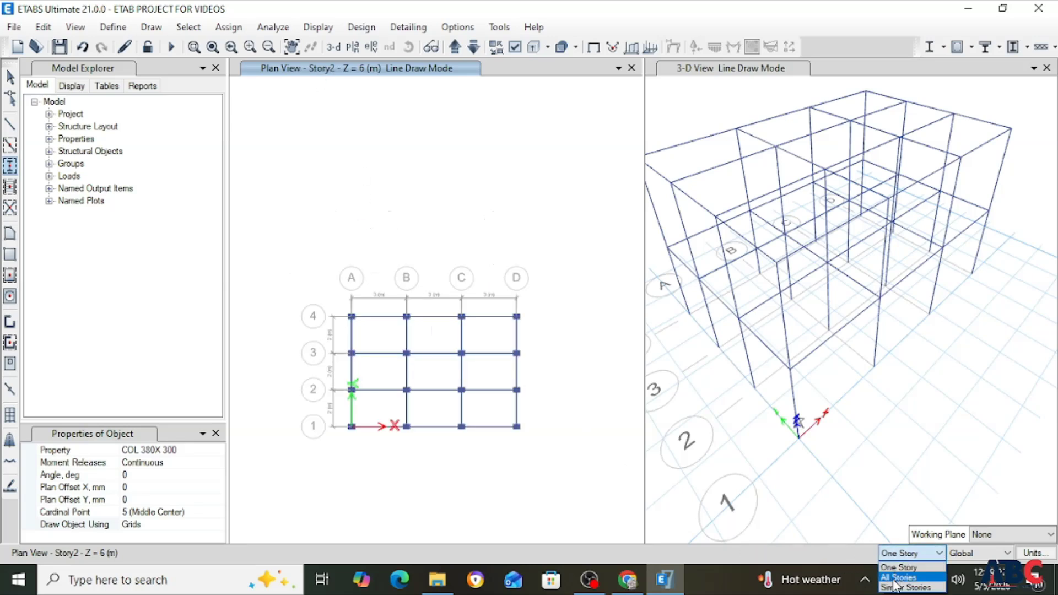
left_click(895, 577)
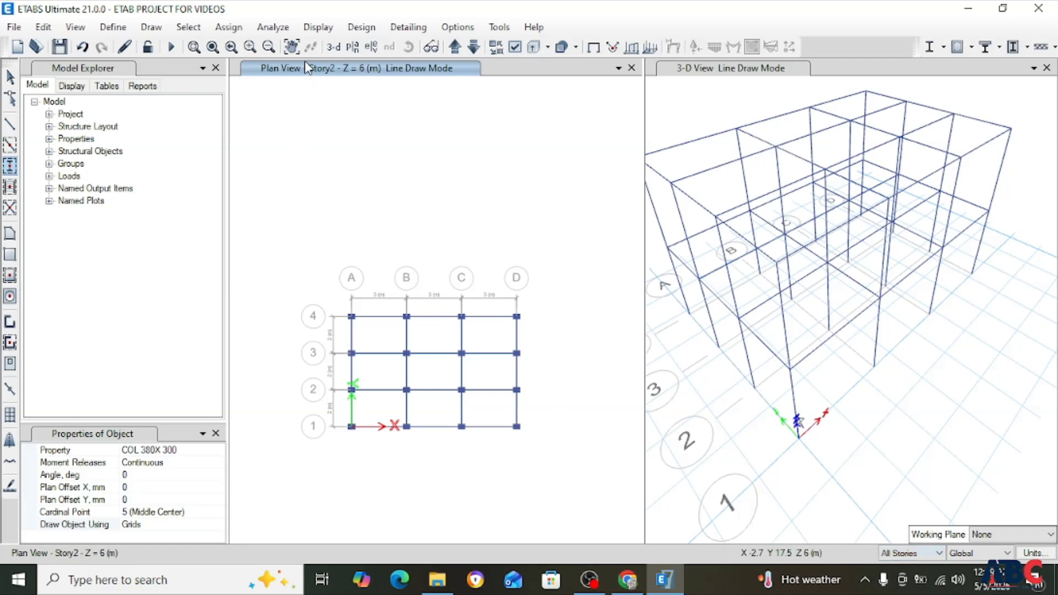
Place a COL 380X 300 column off the grid in the Story2 plan, beyond grid line 4 near grid line B.
left_click(618, 68)
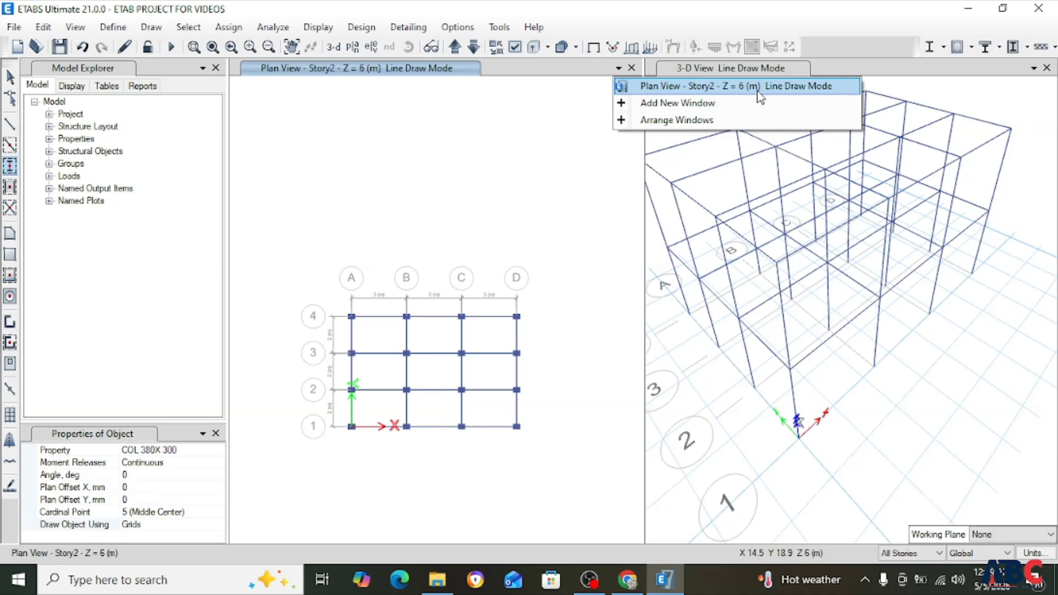
left_click(422, 184)
left_click(412, 157)
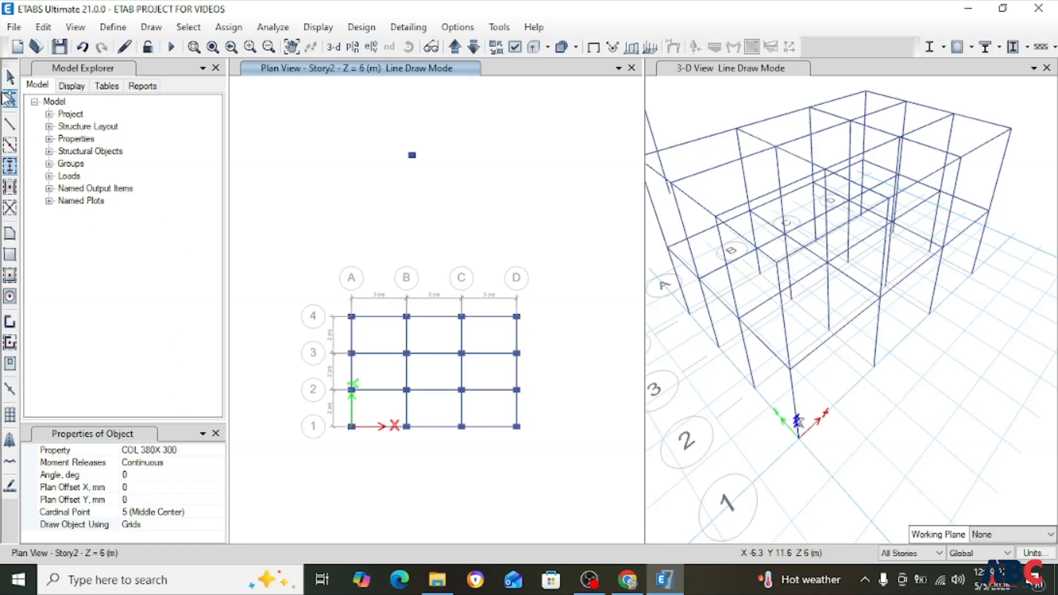
Expand the Project, Structure Layout and Stories branches of the model tree and select Story1.
left_click(49, 114)
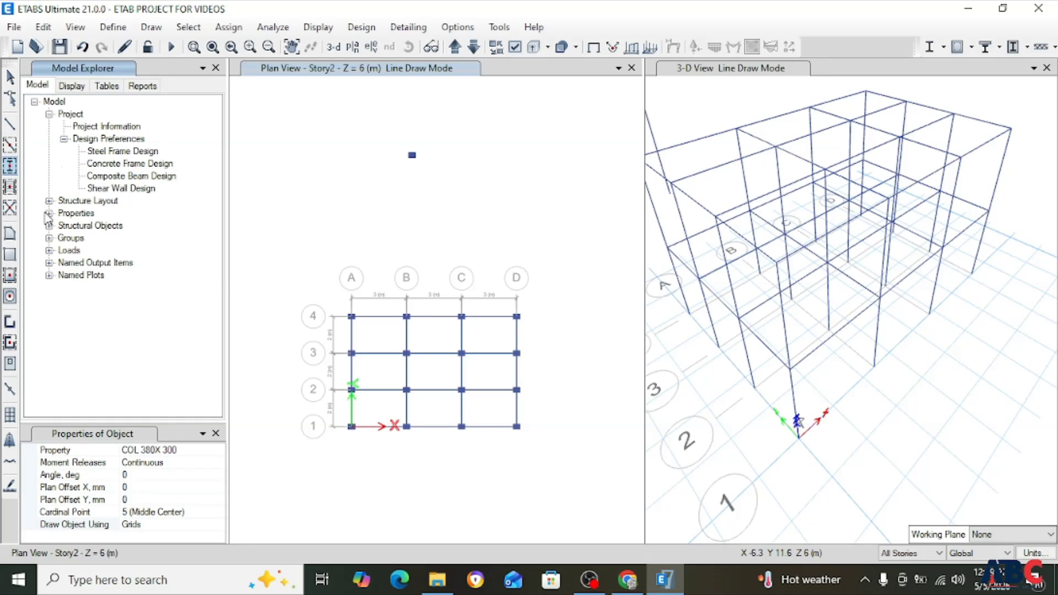
left_click(49, 201)
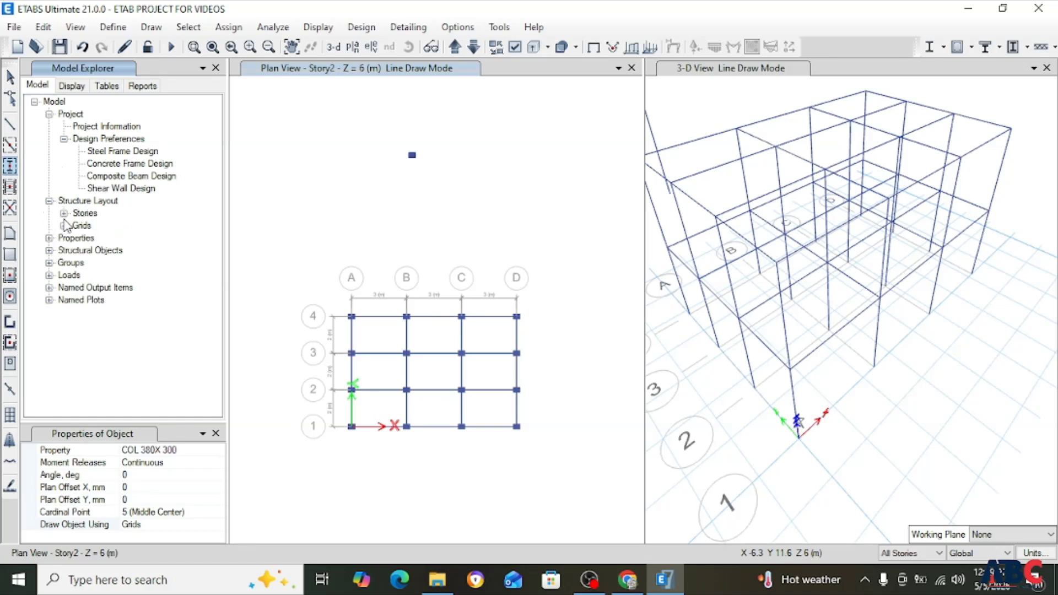
left_click(64, 213)
left_click(96, 251)
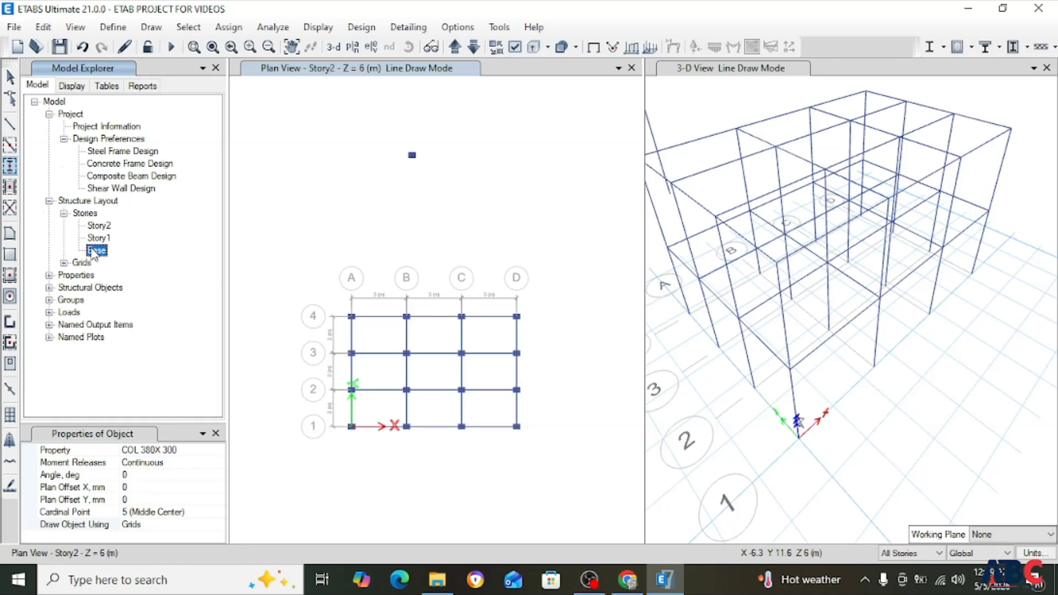
left_click(99, 238)
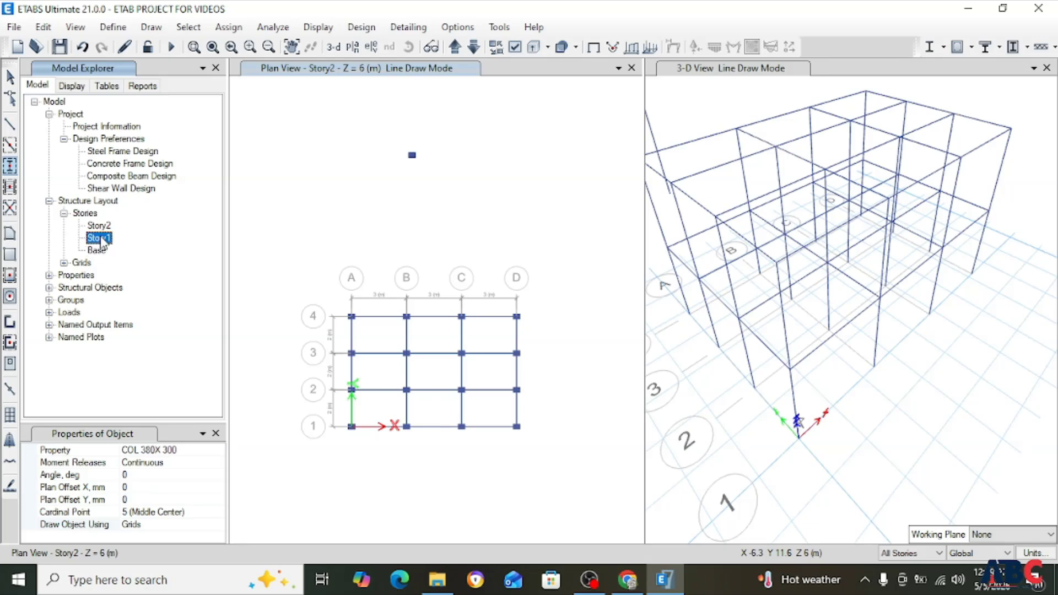
Leave the column drawing mode and select the Story2, Base and Story1 levels in the model tree.
scroll(357, 242, "down", 3)
scroll(377, 319, "up", 3)
left_click(8, 77)
left_click(98, 226)
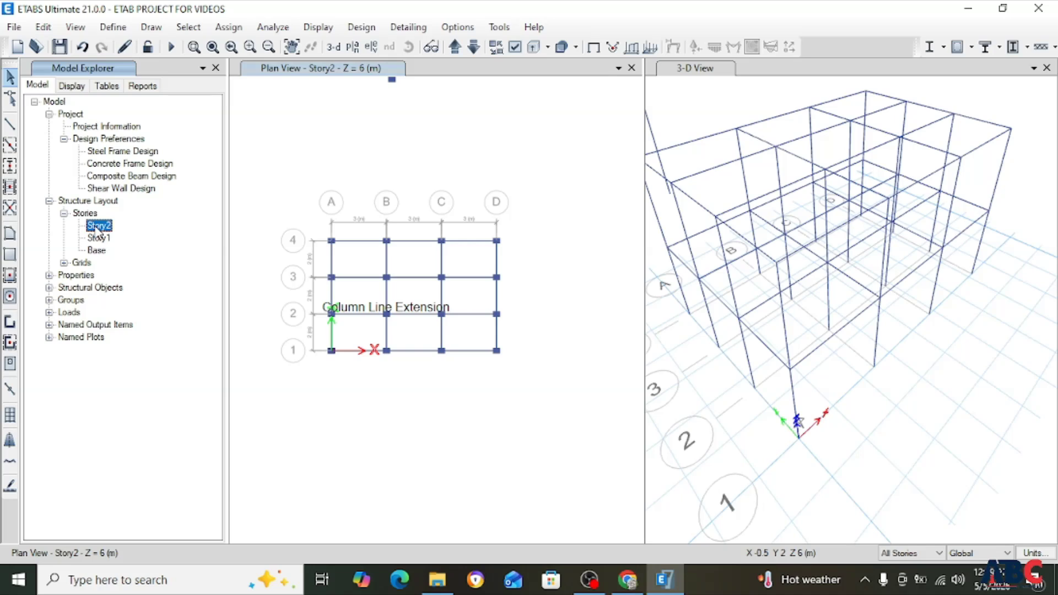
left_click(93, 250)
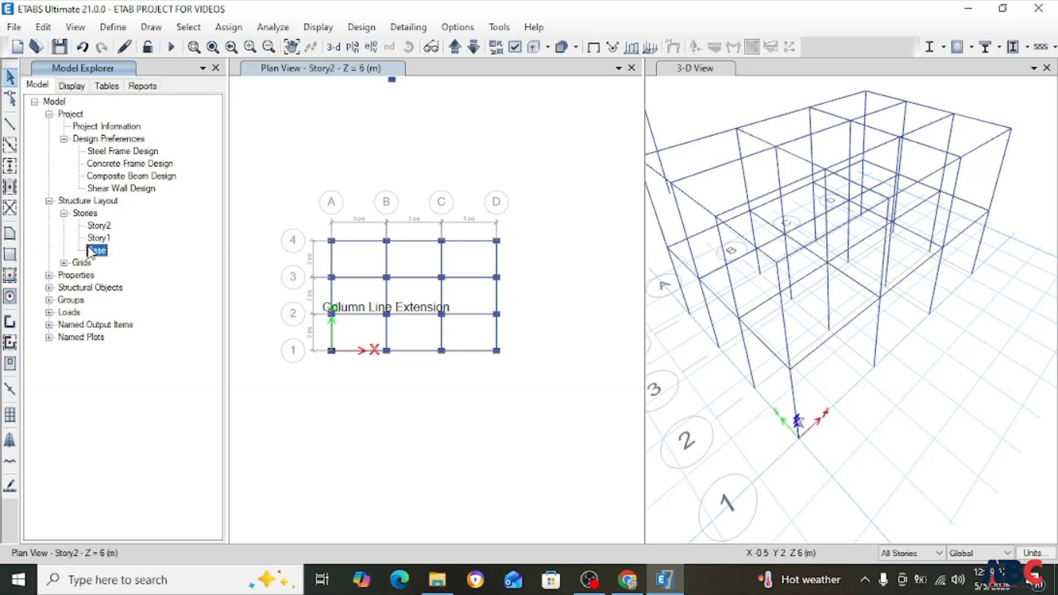
left_click(315, 69)
left_click(97, 251)
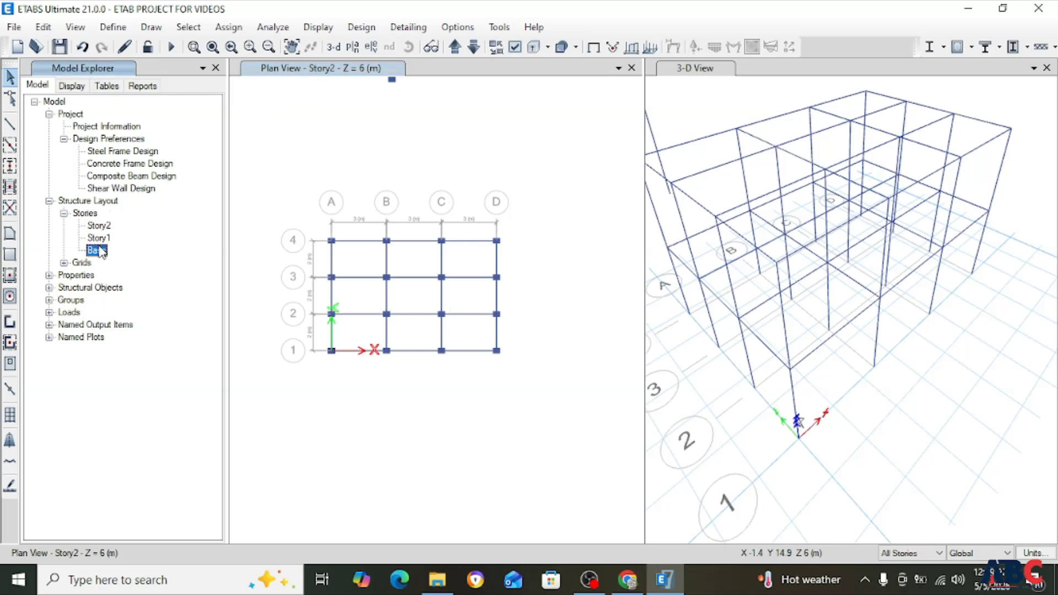
left_click(99, 238)
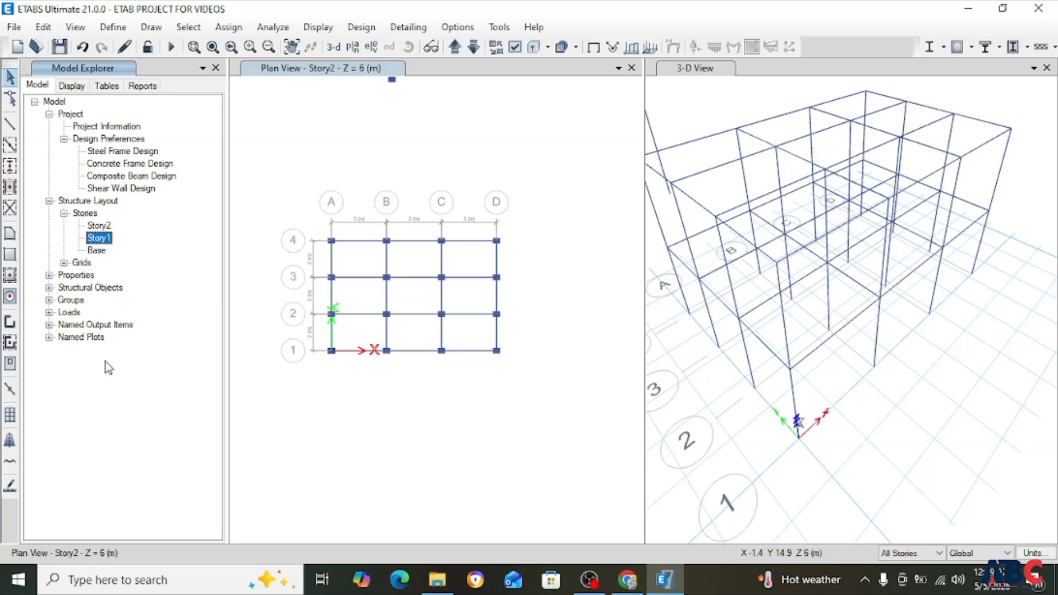
Expand the Grids branch and open the G1 grid system's data for review, then close it without changes.
left_click(64, 263)
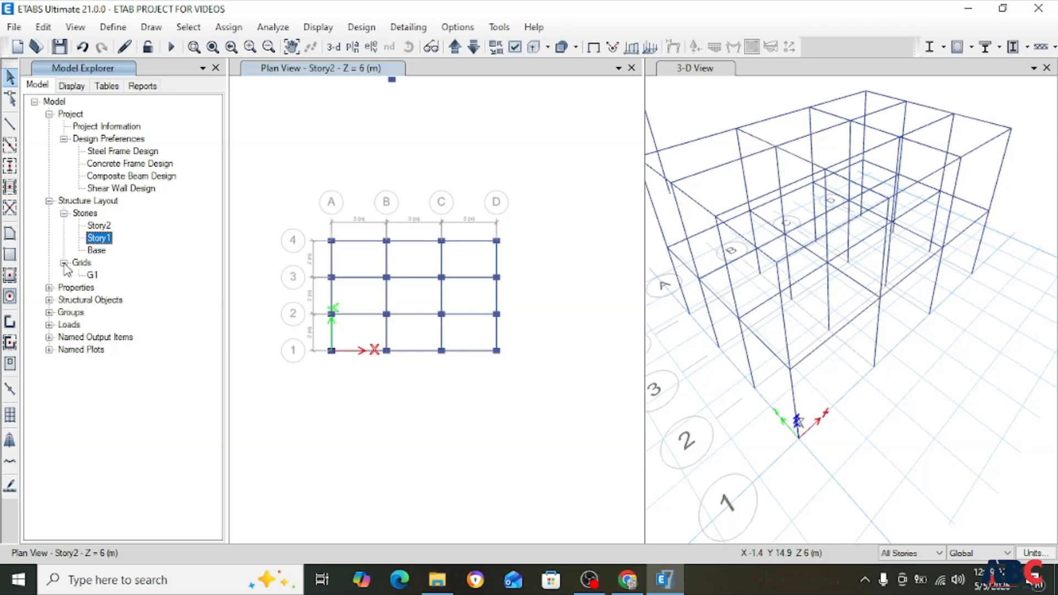
double_click(91, 274)
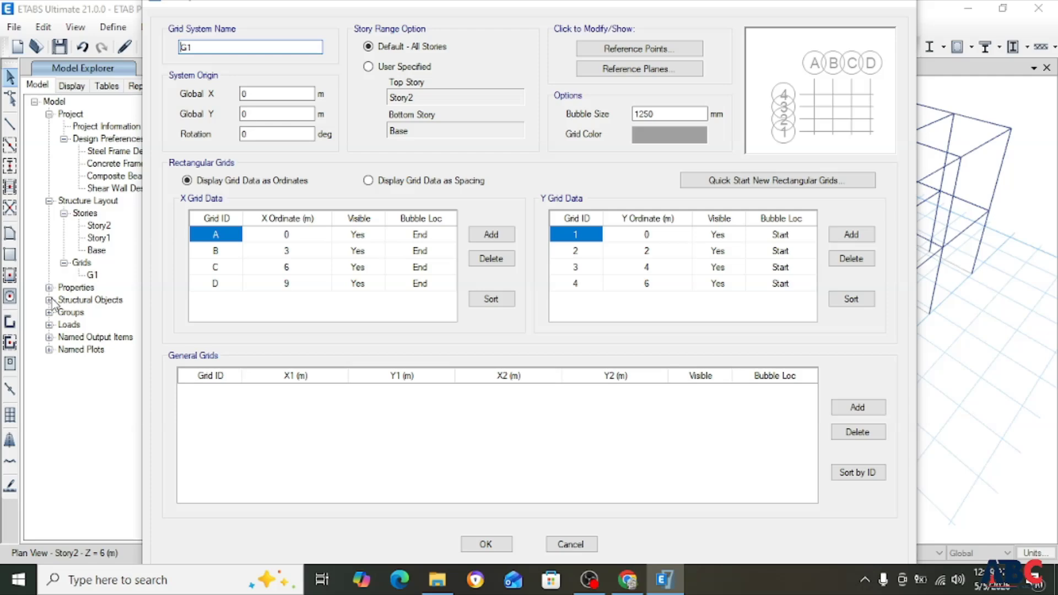
left_click(894, 7)
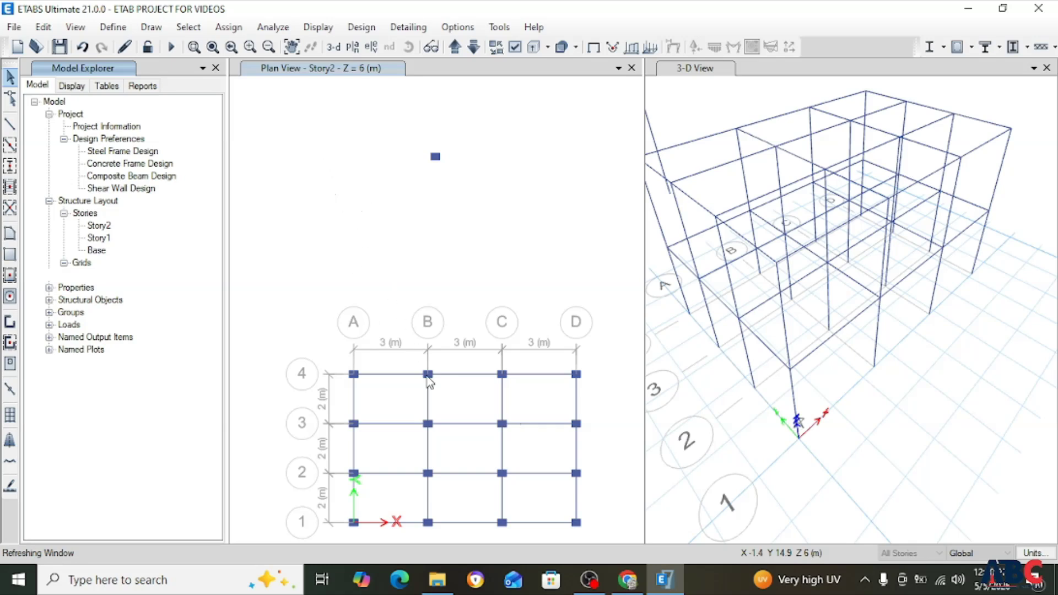
Show the model windows' display settings and expand the plan and 3-D window branches, including the 3-D window's View options.
left_click(75, 86)
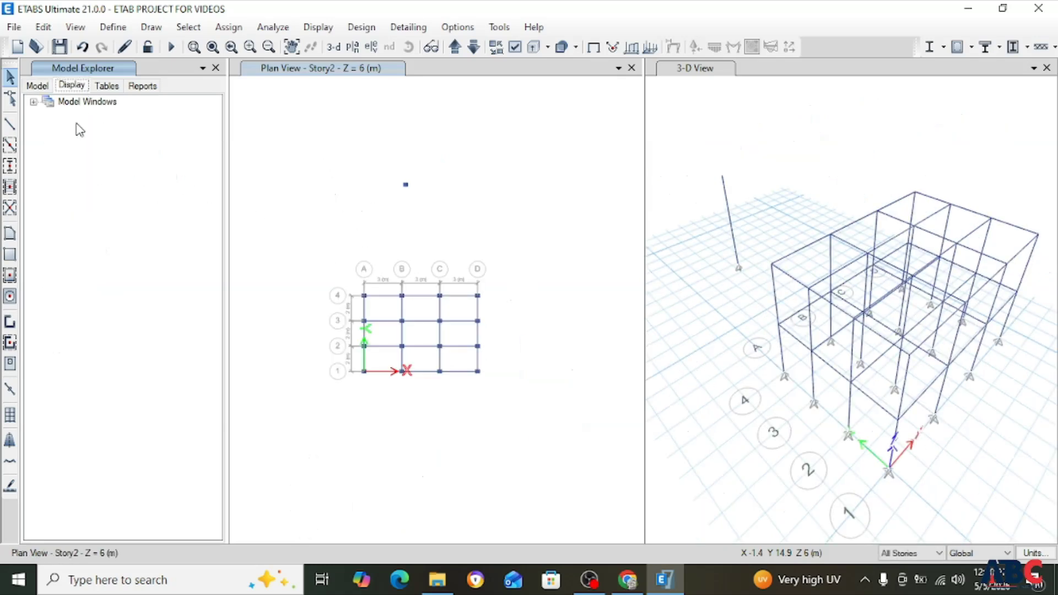
left_click(33, 103)
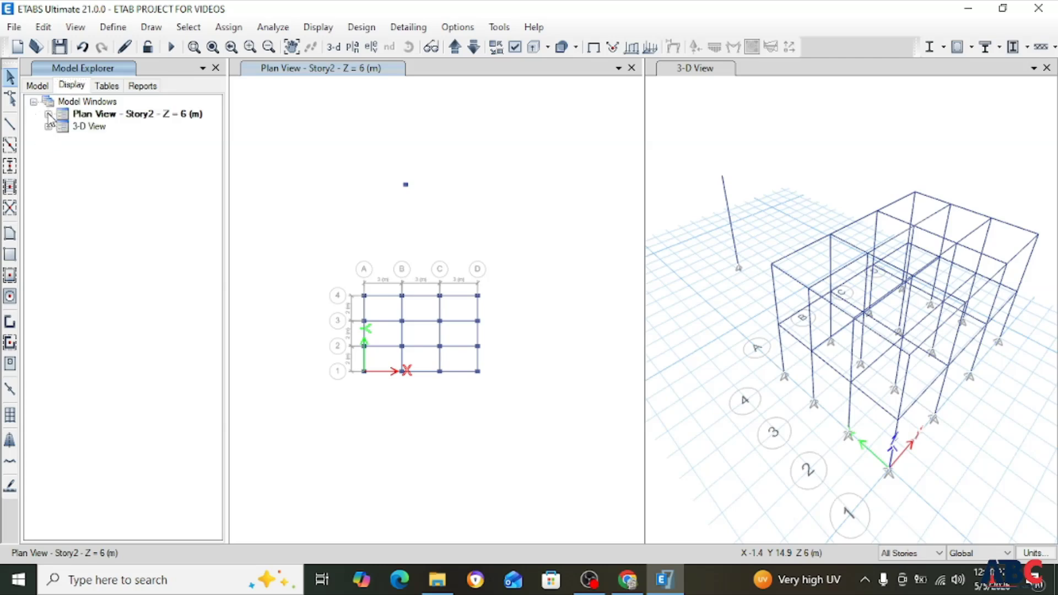
left_click(49, 115)
left_click(49, 176)
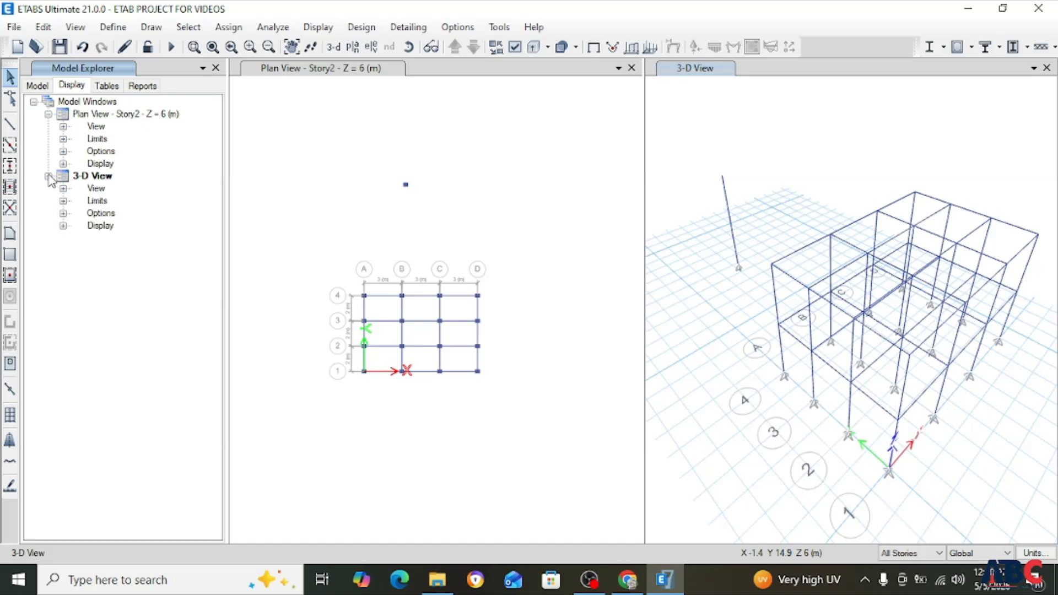
left_click(64, 189)
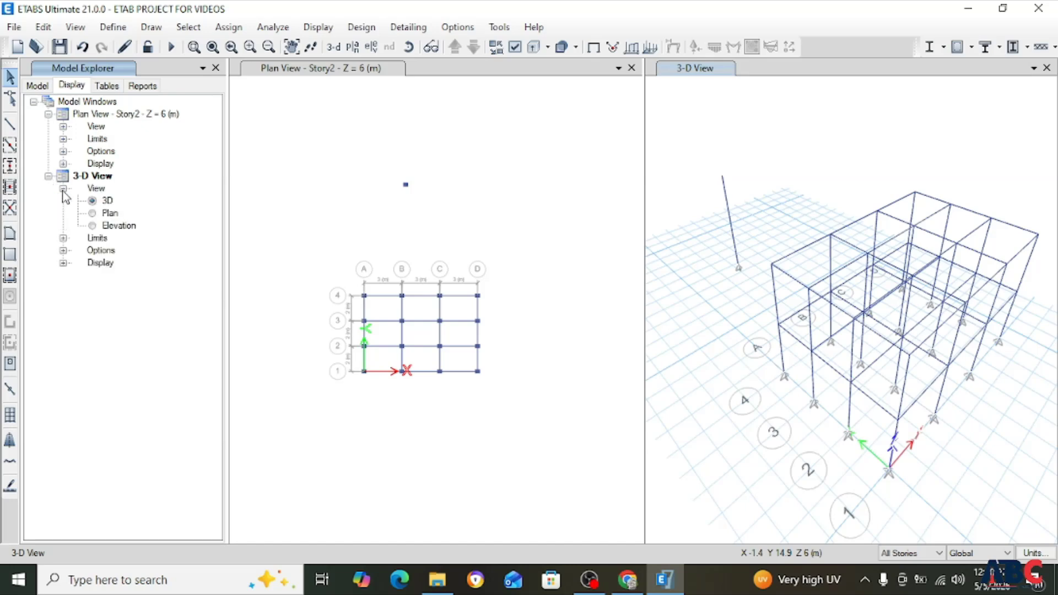
left_click(64, 129)
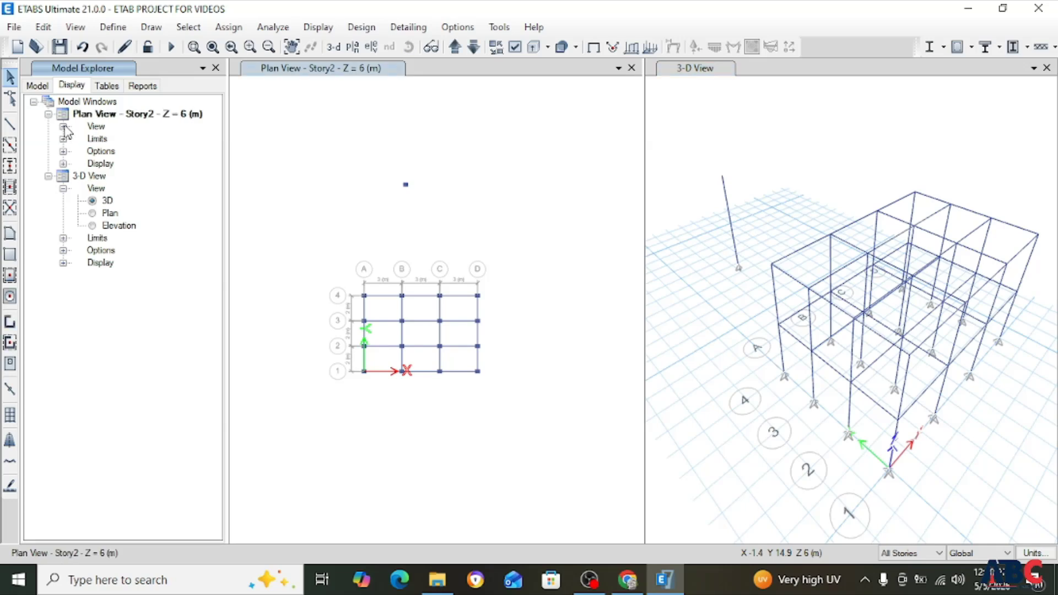
Switch the plan window to the elevation view along grid line 1 and from there to the 3-D view.
left_click(63, 127)
left_click(94, 165)
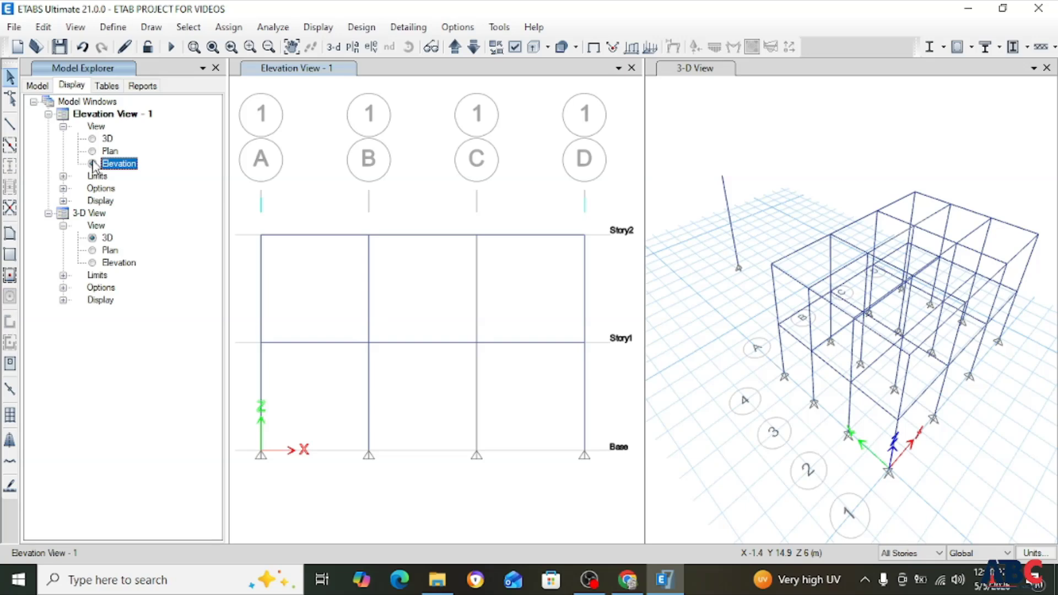
left_click(93, 151)
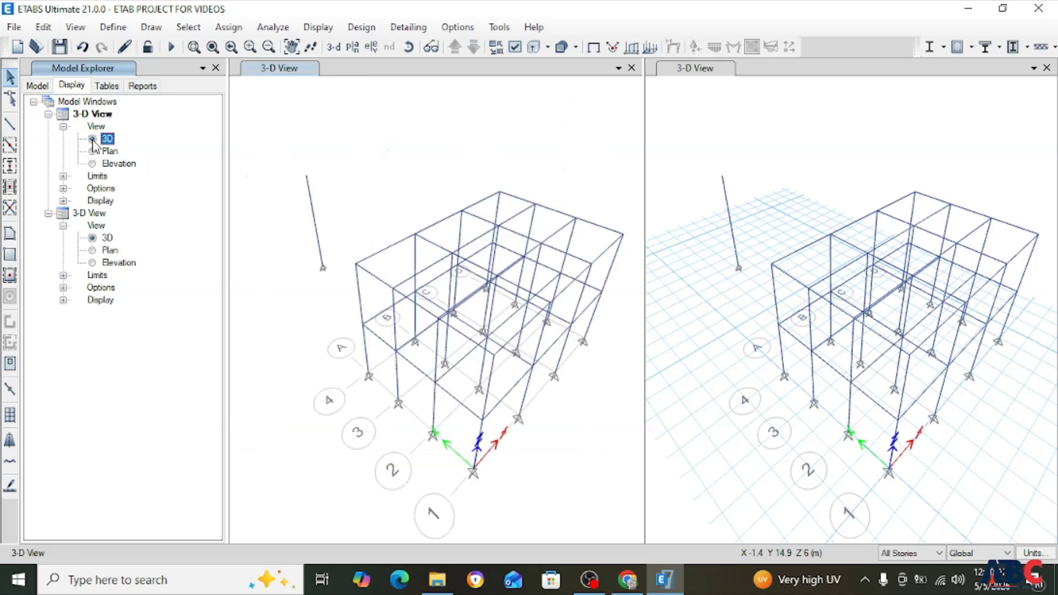
scroll(303, 234, "down", 6)
scroll(354, 272, "up", 6)
middle_click_drag(317, 272, 403, 361)
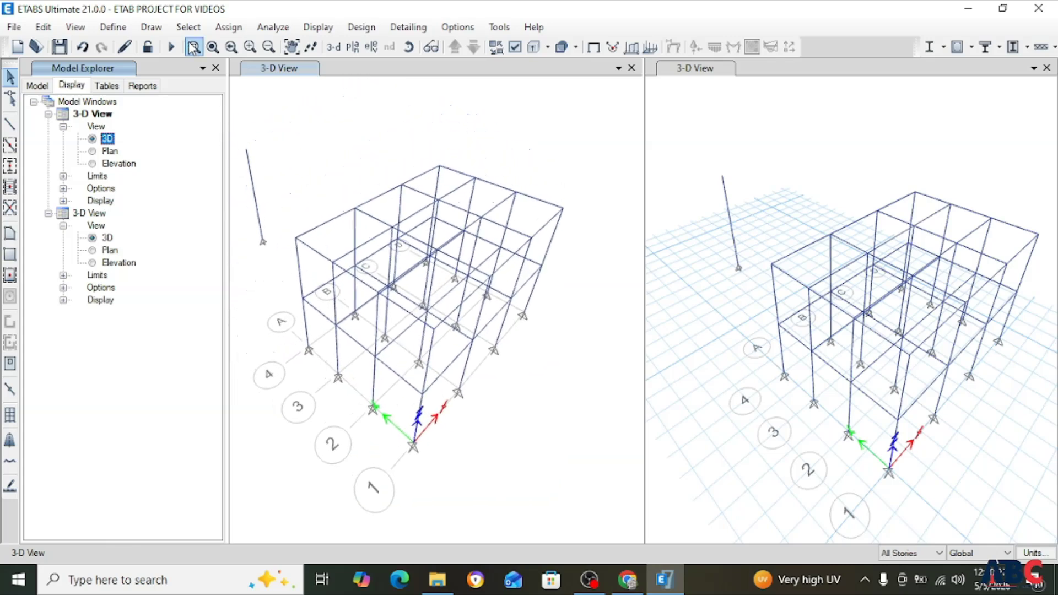
left_click(185, 27)
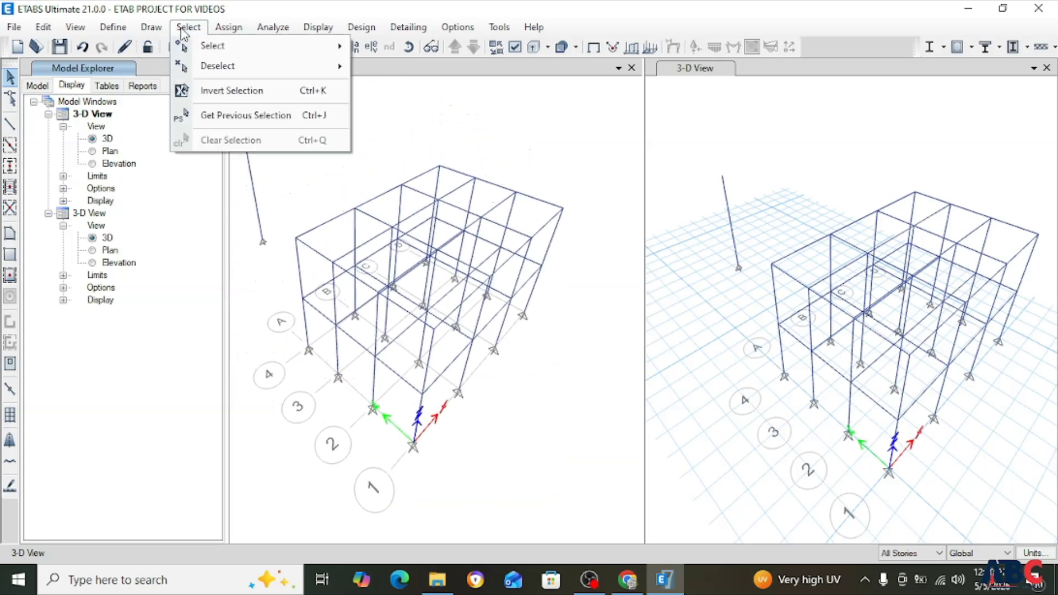
left_click(151, 27)
left_click(151, 27)
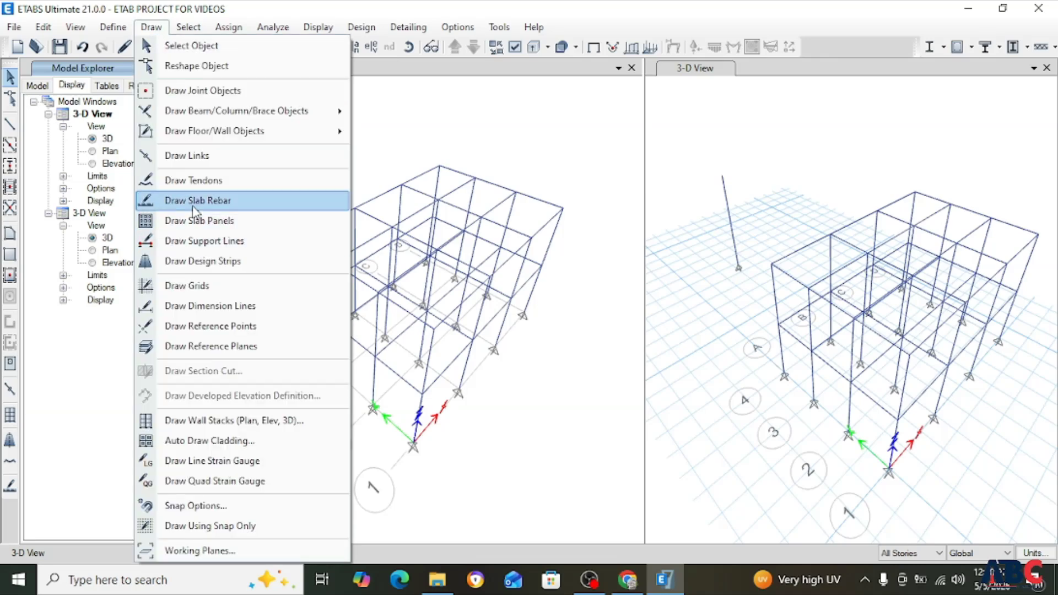
Change the first 3-D window to the default plan view of Story1.
left_click(96, 154)
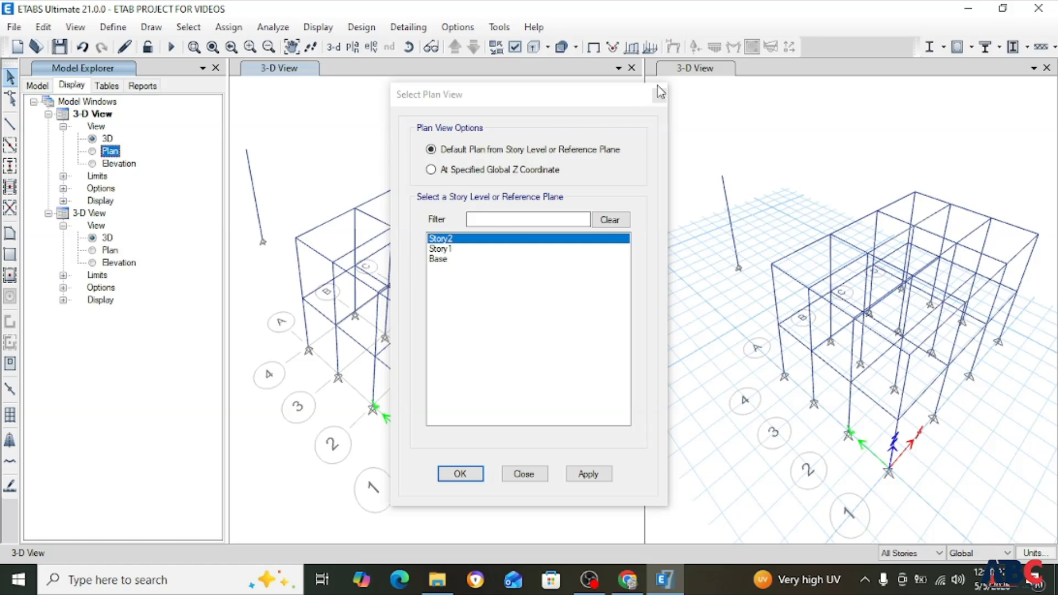
left_click(446, 251)
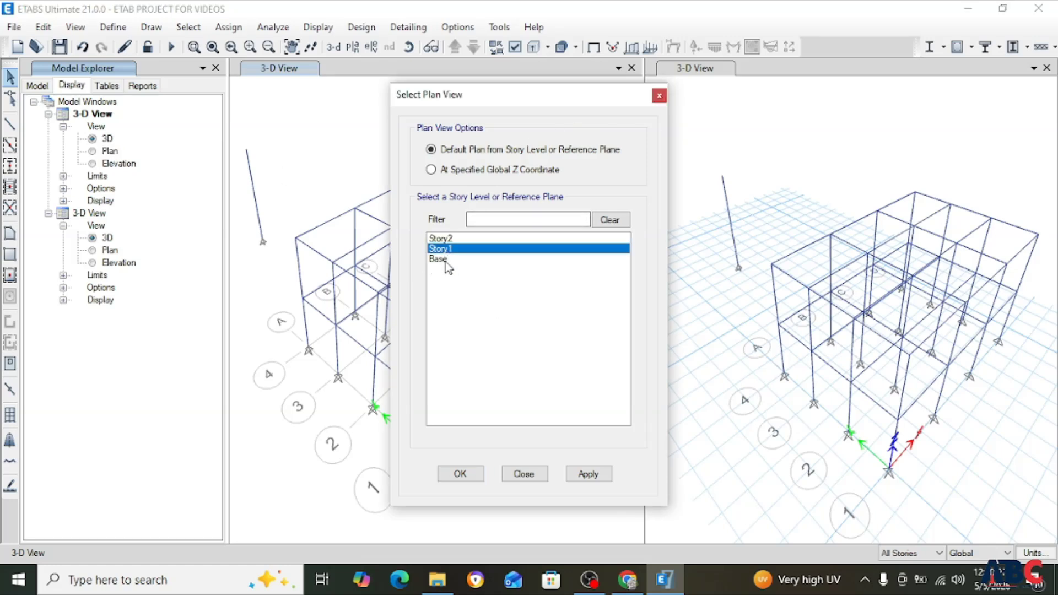
left_click(460, 475)
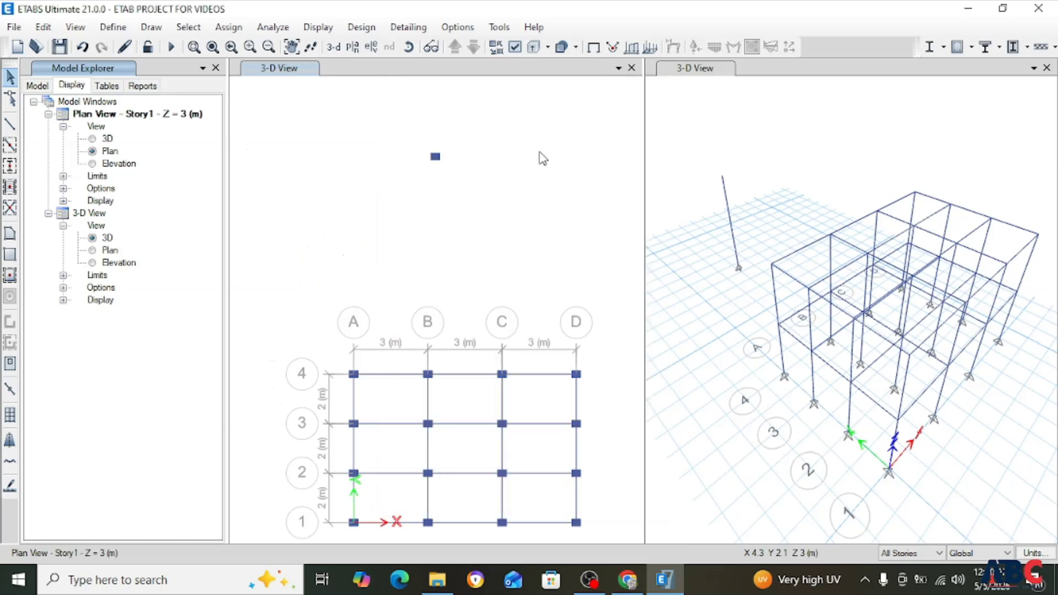
scroll(331, 159, "down", 2)
scroll(460, 253, "up", 5)
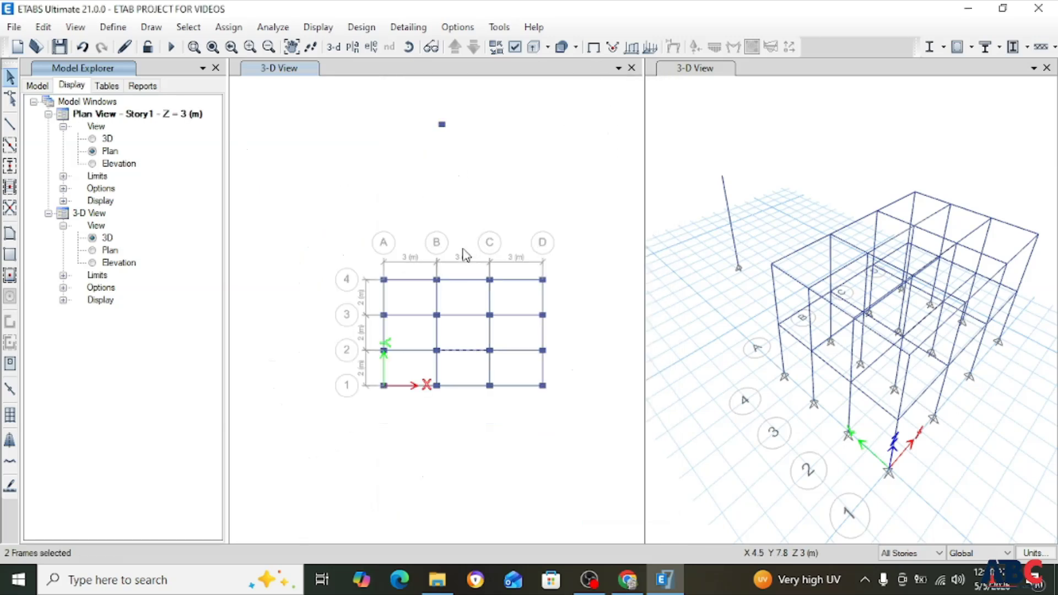
scroll(471, 248, "down", 3)
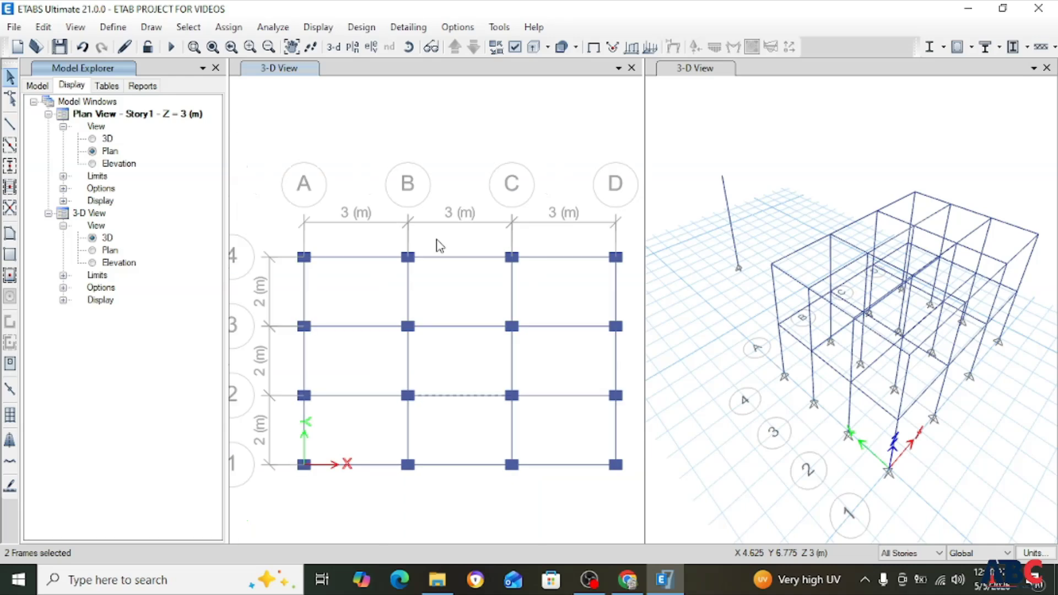
left_click(94, 155)
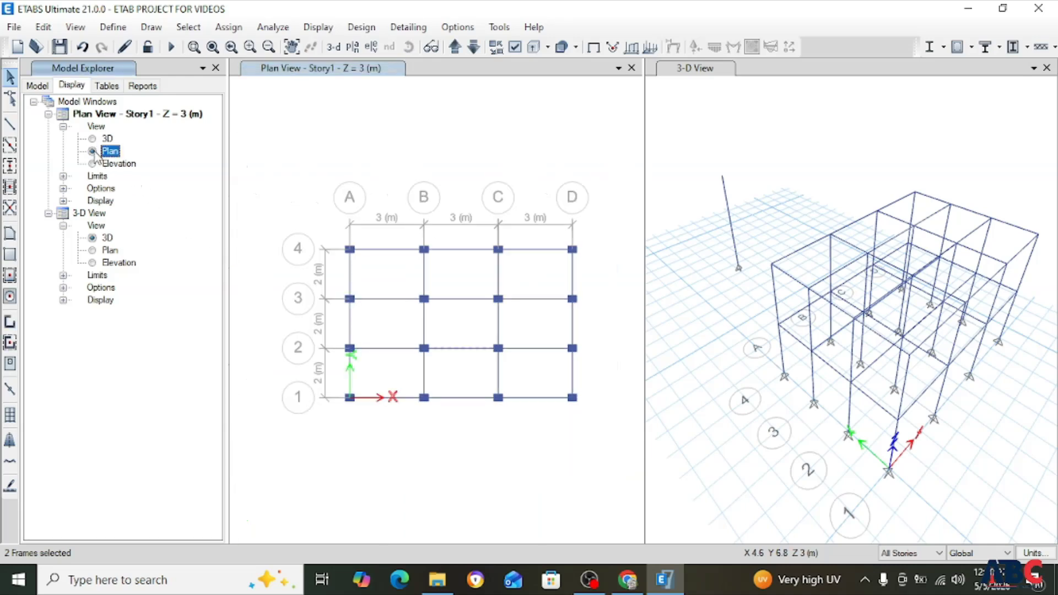
left_click(658, 96)
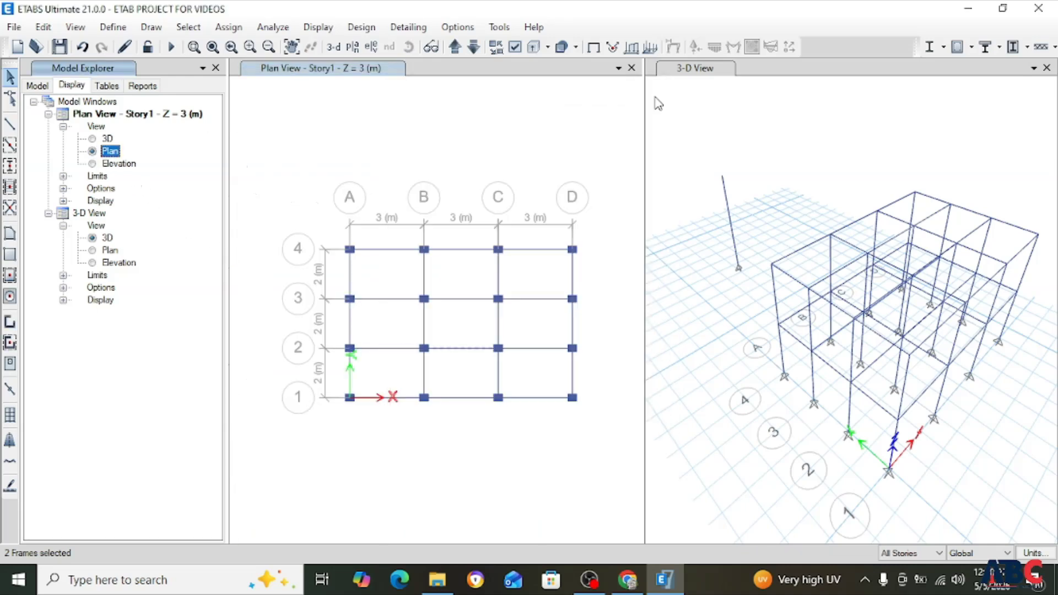
Start the Draw Floor/Wall Objects command in the Story1 plan and try to set the floor property to Slab01.
left_click(188, 26)
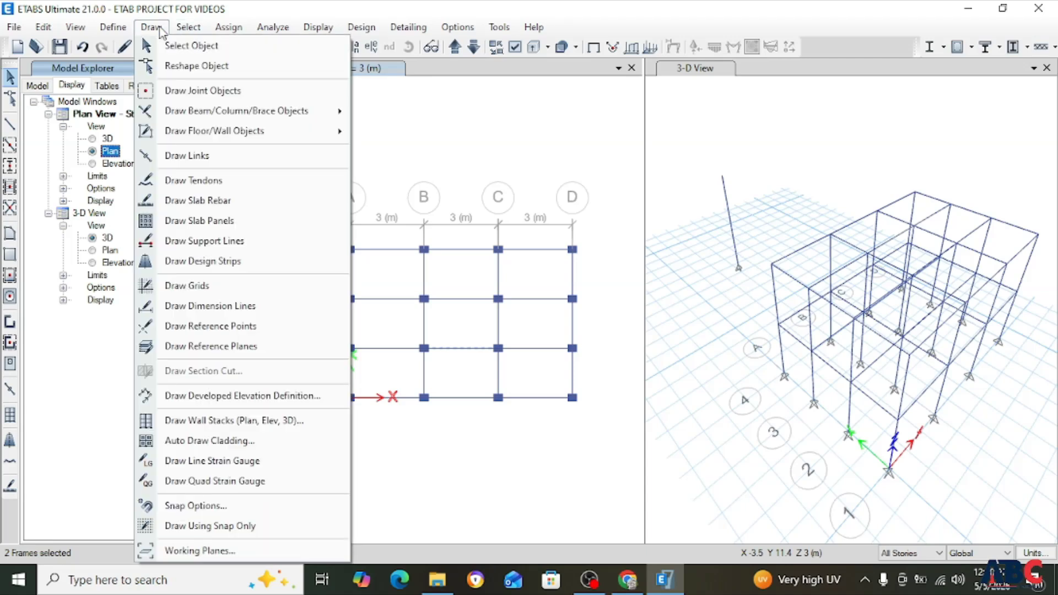
mouse_move(293, 118)
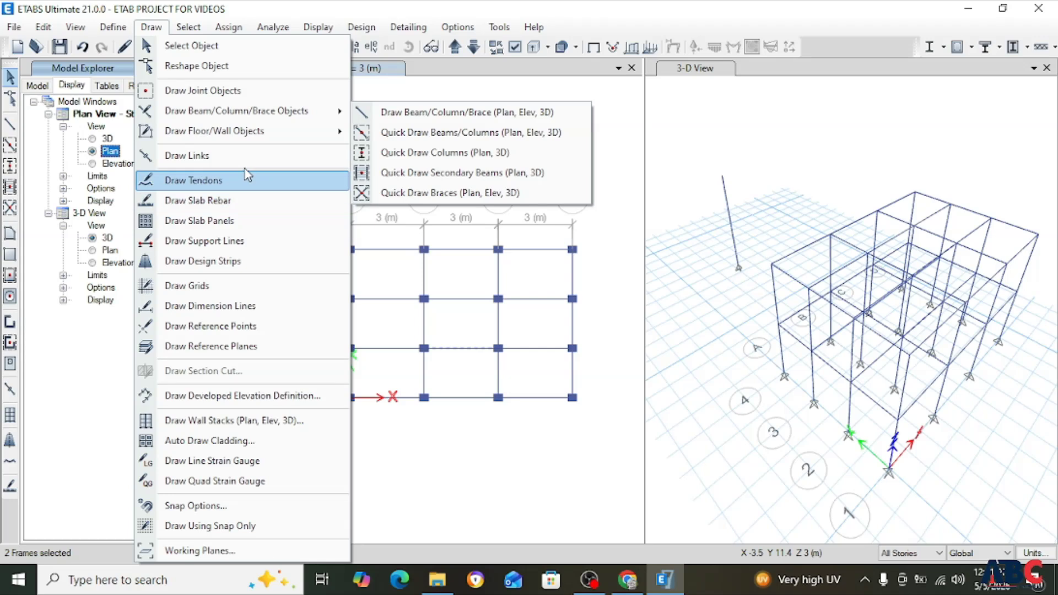
mouse_move(298, 136)
left_click(406, 132)
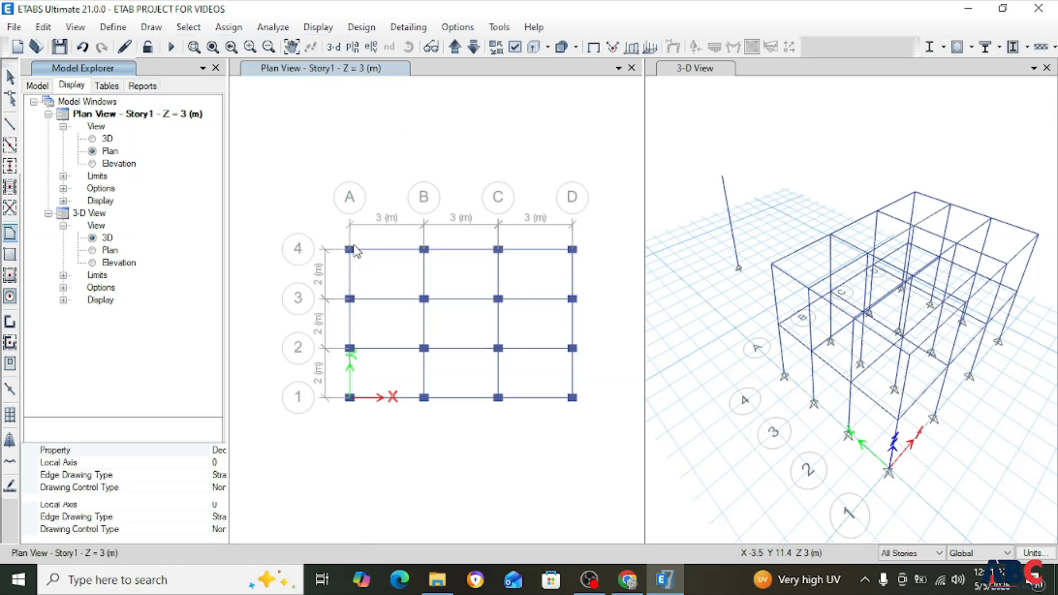
scroll(355, 249, "up", 3)
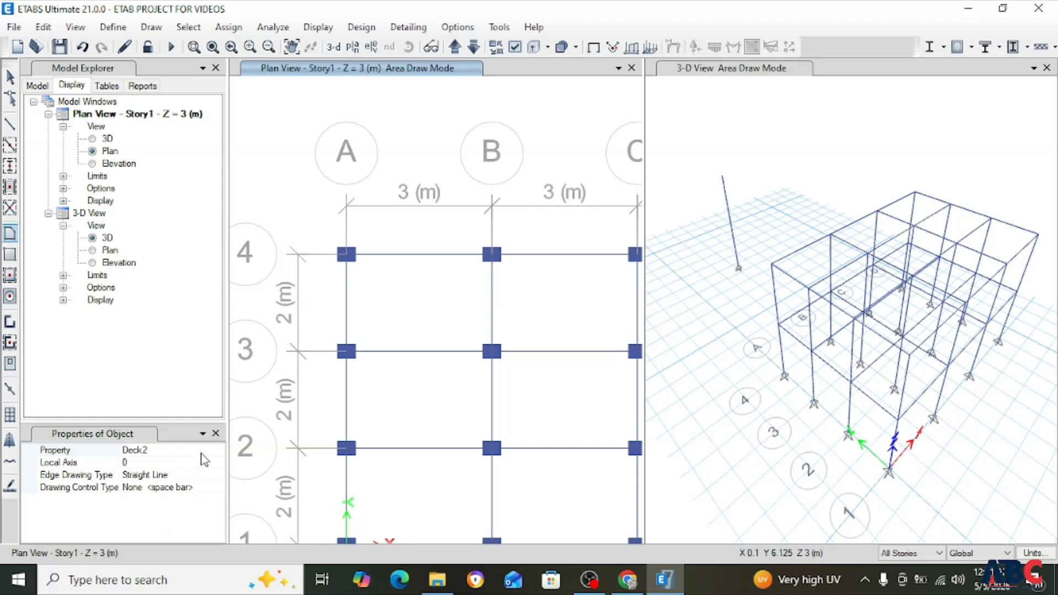
left_click(216, 448)
left_click(218, 450)
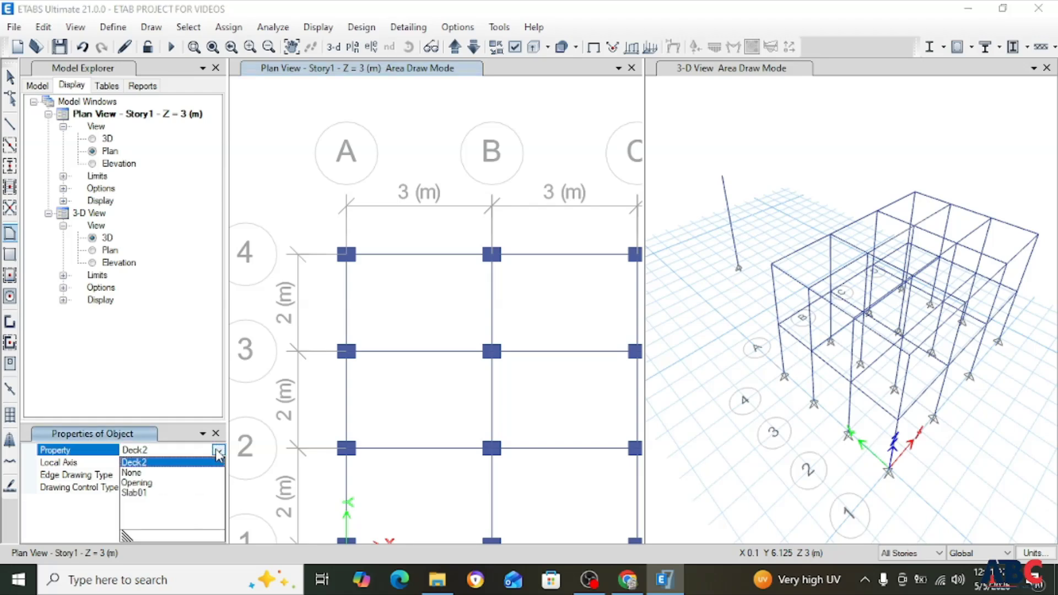
left_click(139, 499)
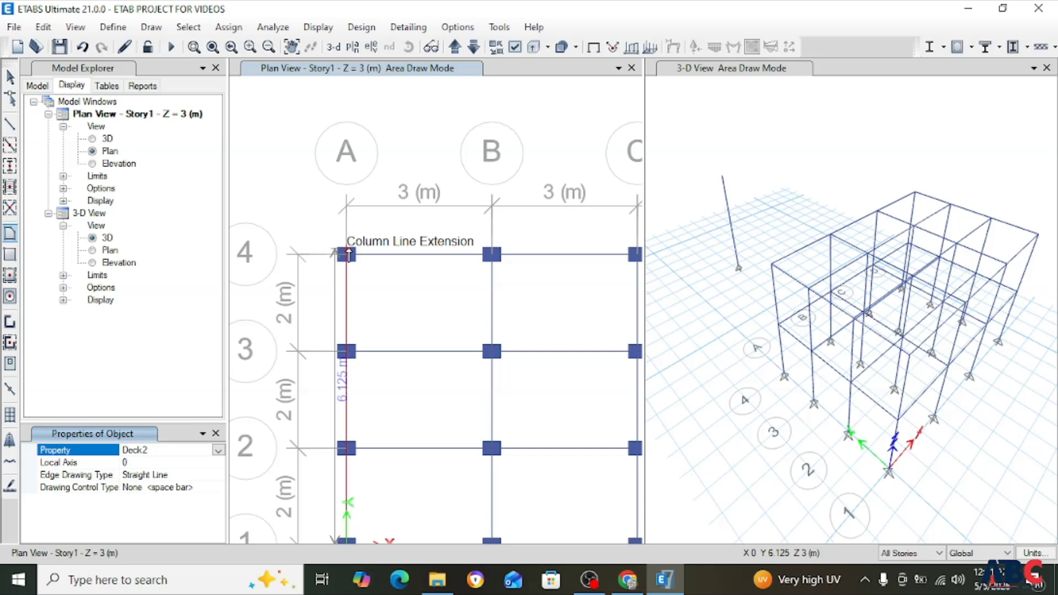
Place the first three corners of a Deck2 floor area at grid points A4, B4 and B3 in the Story1 plan.
scroll(344, 265, "up", 5)
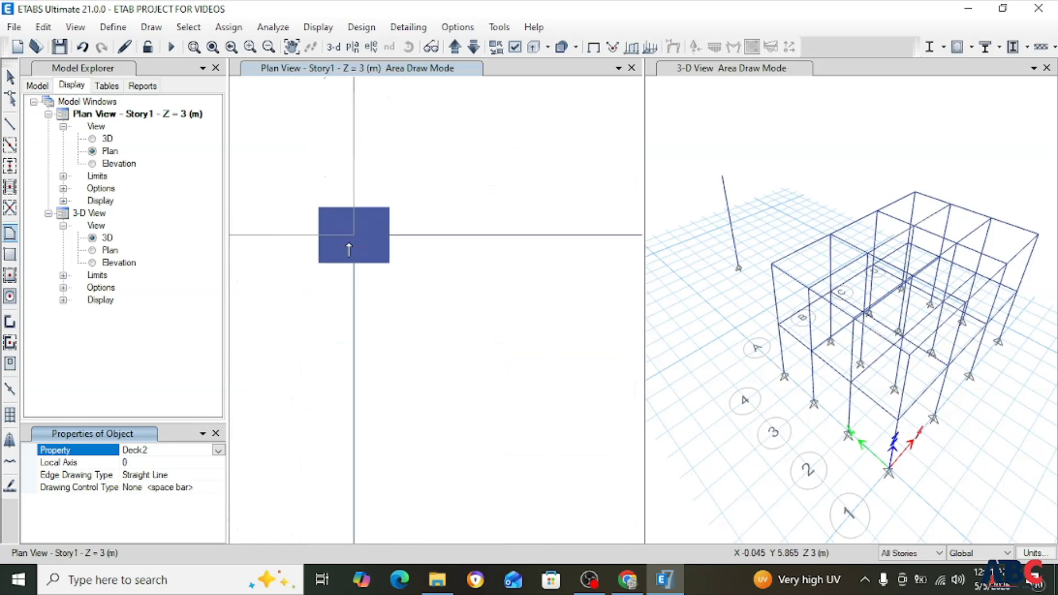
scroll(361, 220, "down", 3)
scroll(360, 219, "down", 2)
left_click(361, 216)
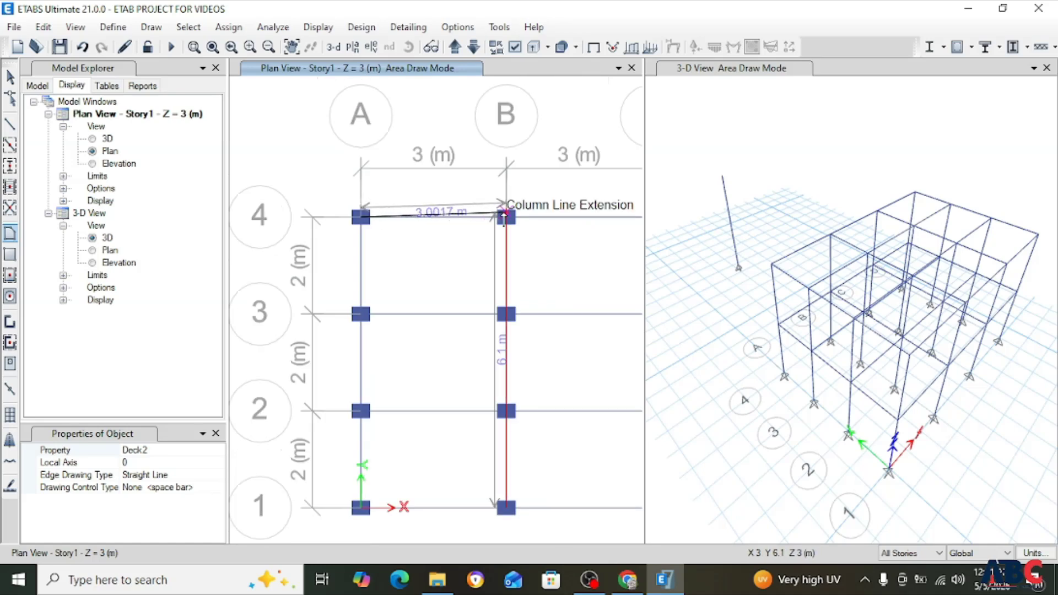
scroll(504, 218, "up", 2)
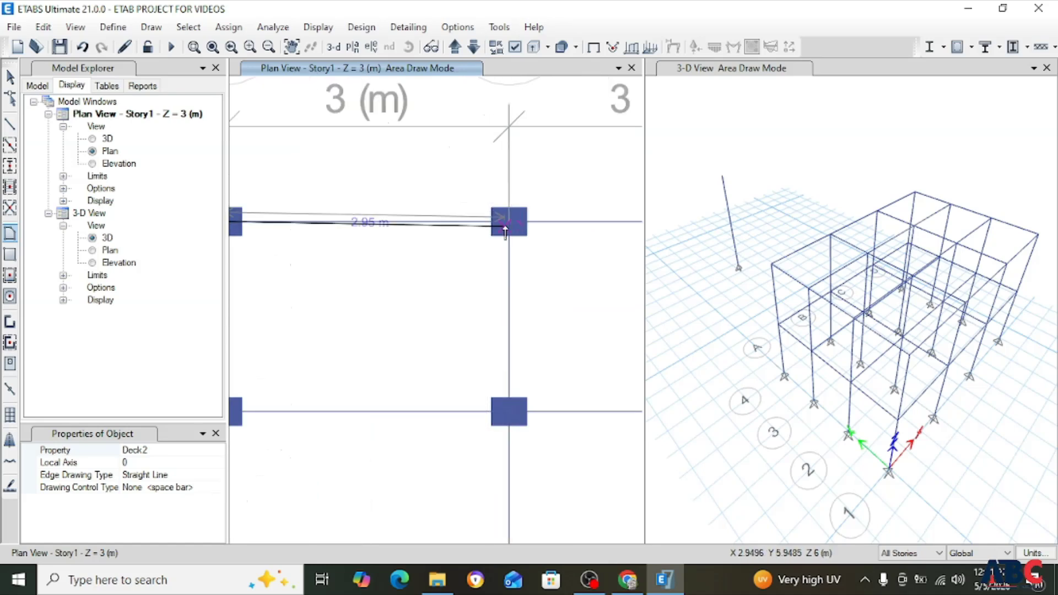
scroll(512, 227, "up", 3)
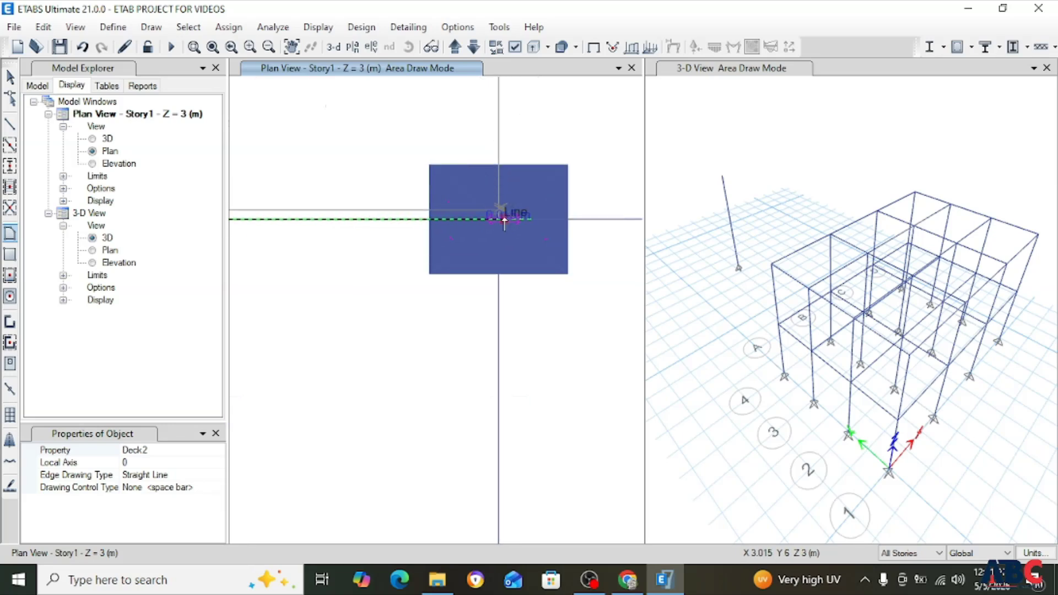
left_click(499, 212)
scroll(500, 212, "down", 5)
scroll(492, 322, "up", 5)
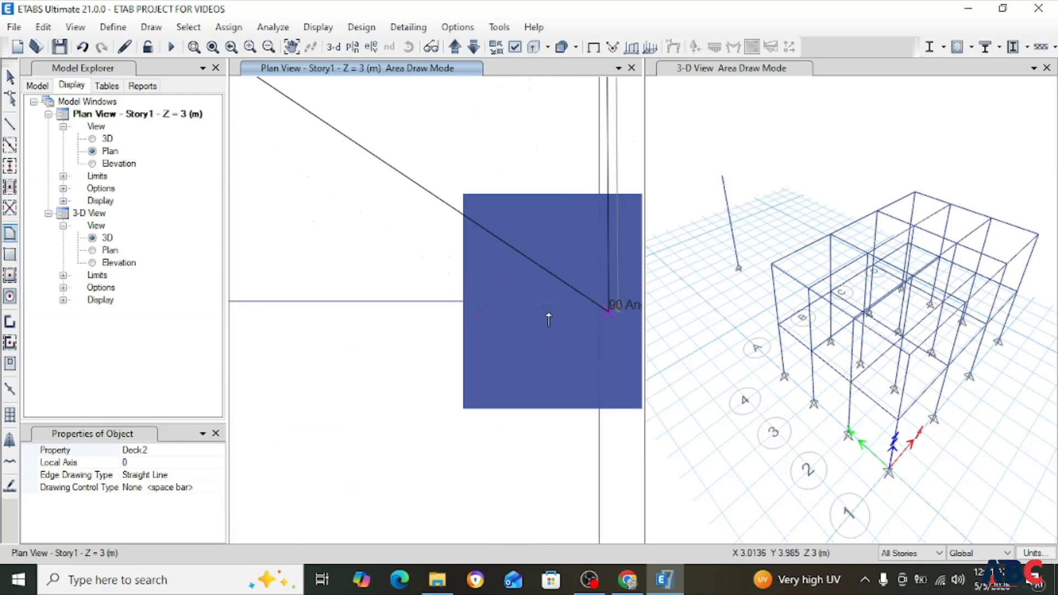
scroll(543, 319, "down", 1)
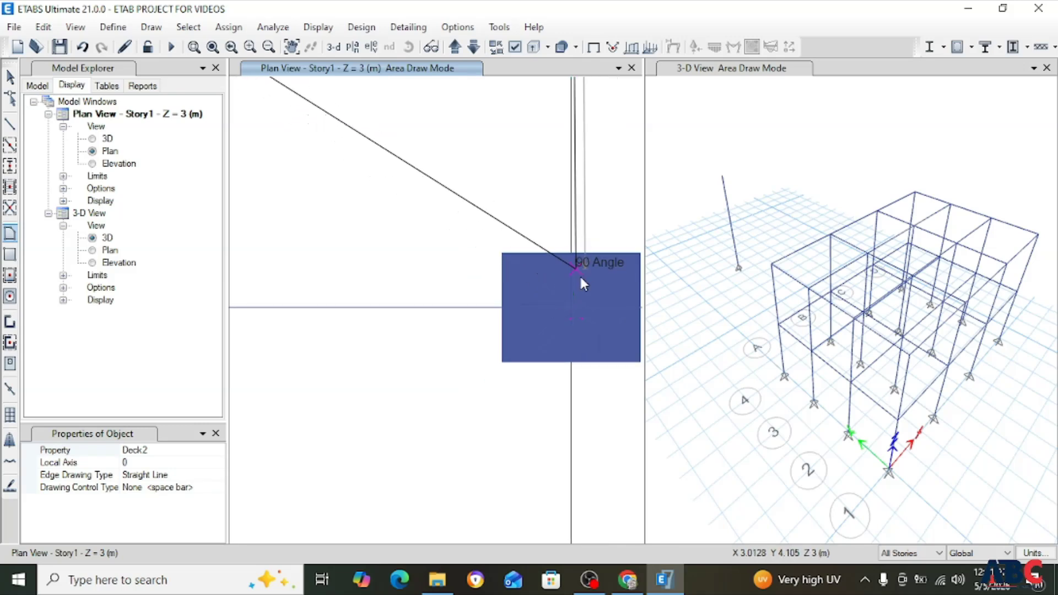
left_click(571, 312)
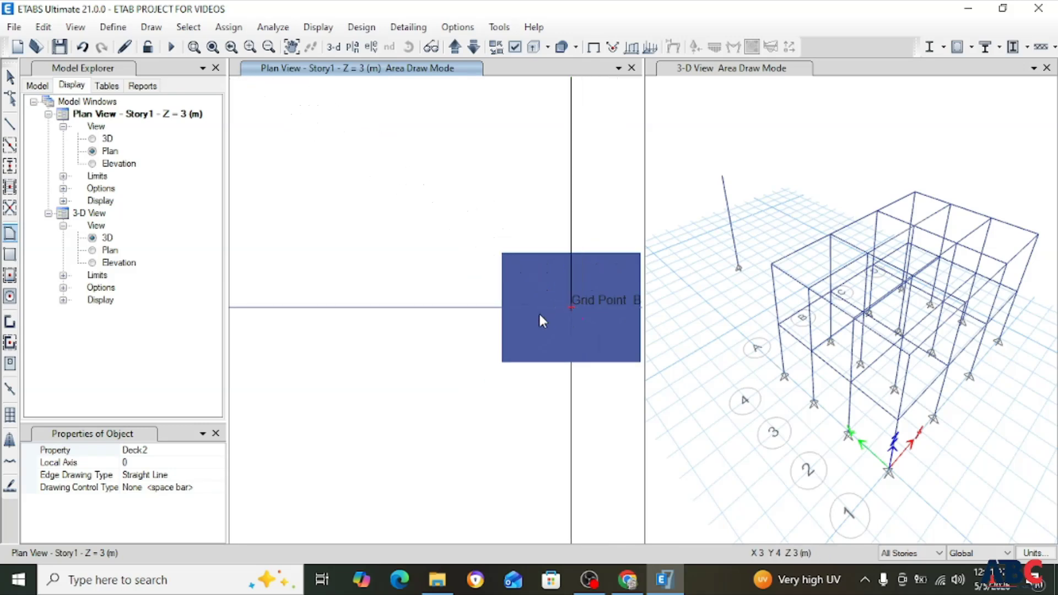
Place the floor area's fourth corner at grid point A3 and close its outline at A4.
scroll(545, 315, "down", 2)
scroll(357, 305, "down", 1)
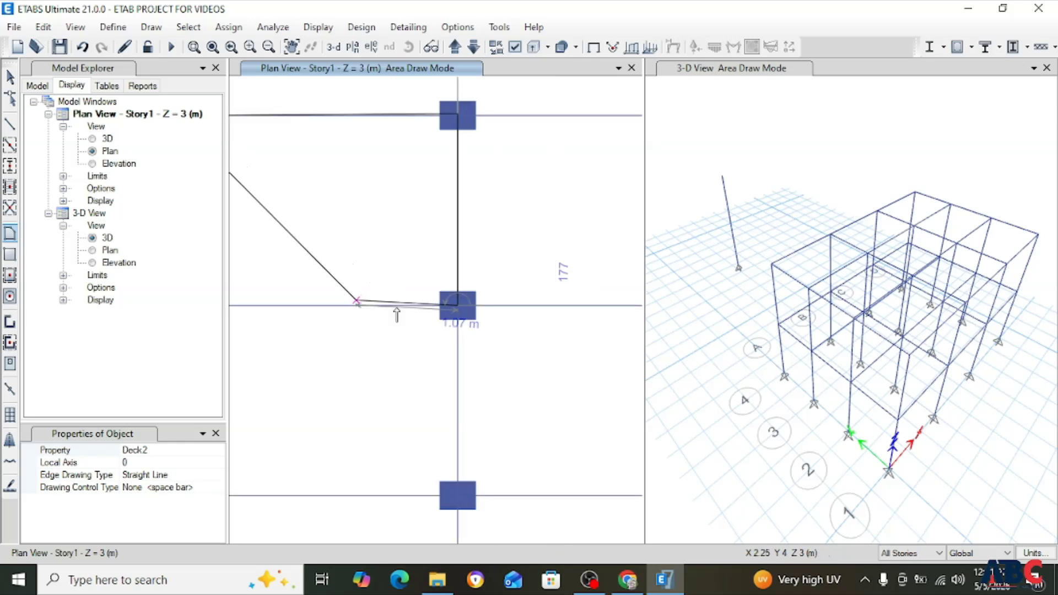
scroll(529, 342, "down", 2)
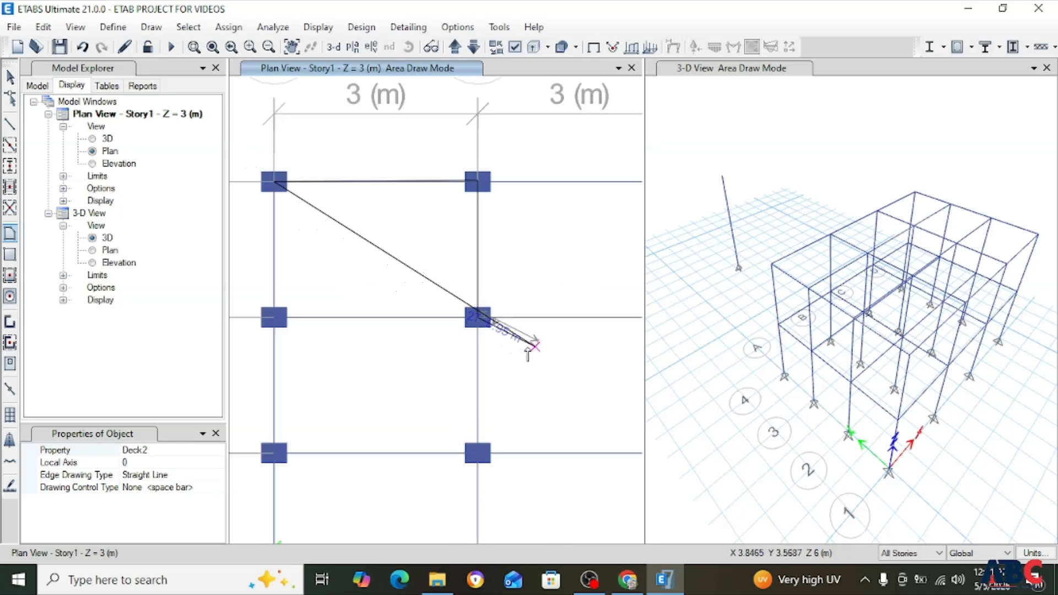
scroll(496, 330, "up", 3)
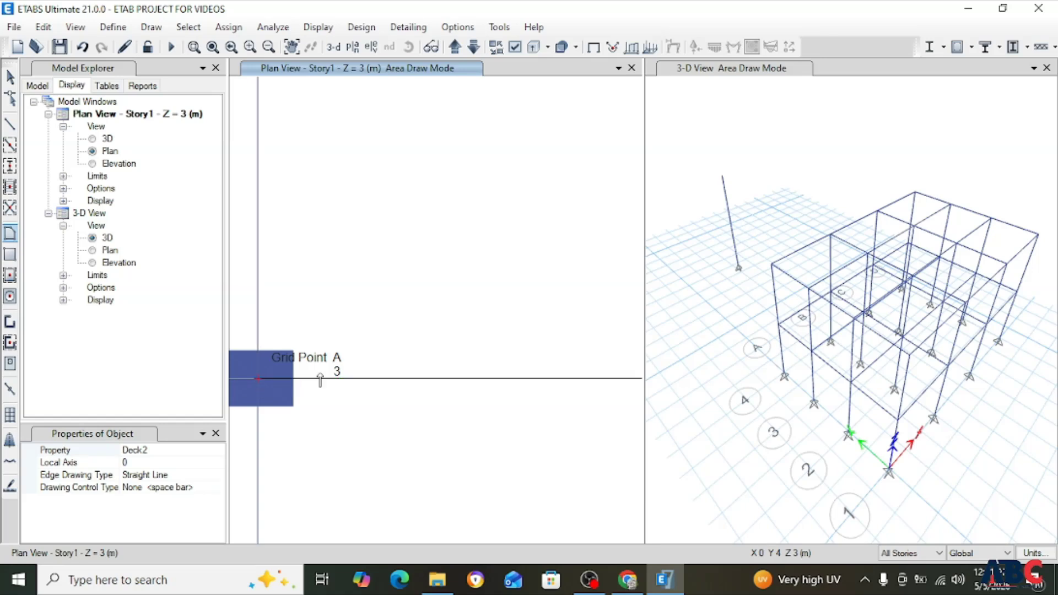
scroll(345, 361, "down", 2)
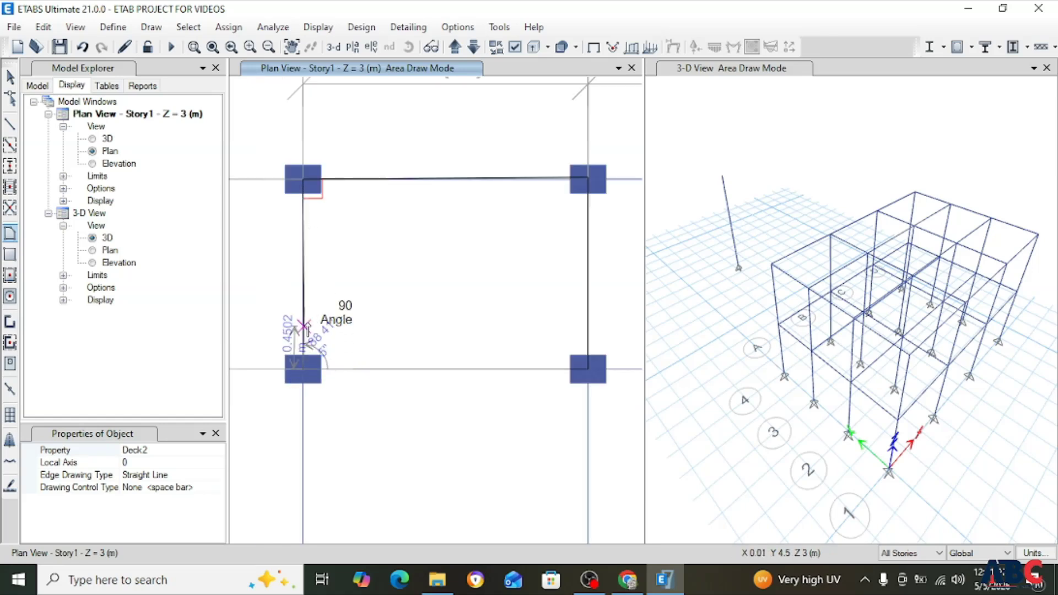
left_click(303, 363)
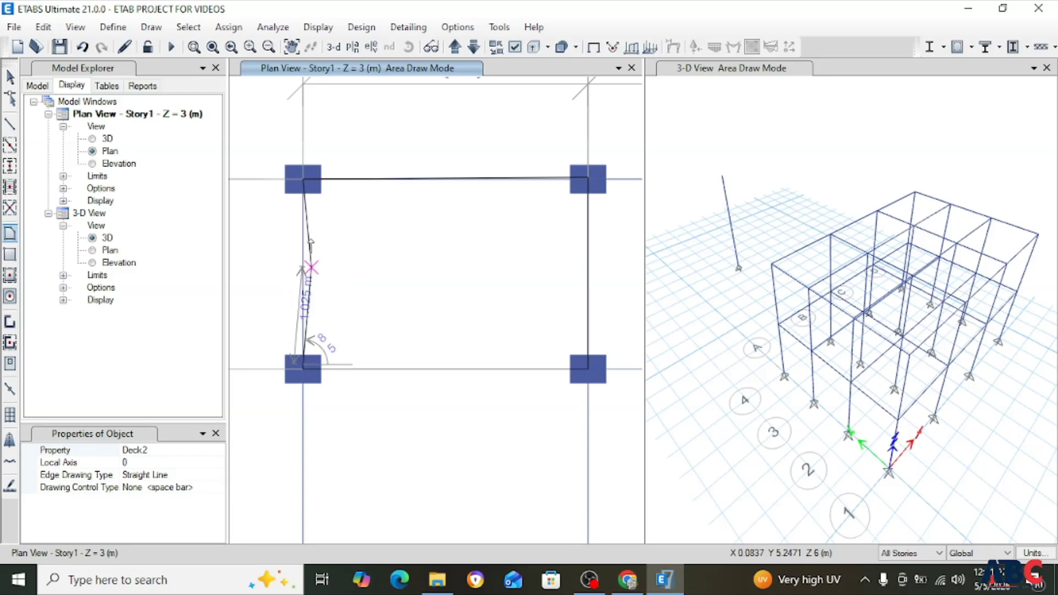
left_click(301, 178)
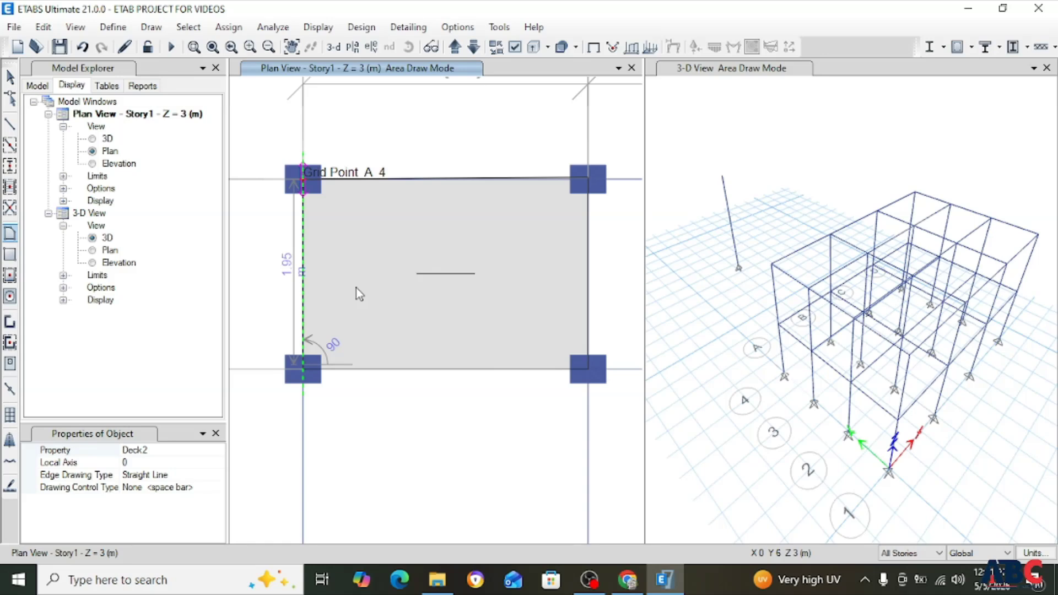
key("Return")
scroll(355, 288, "down", 2)
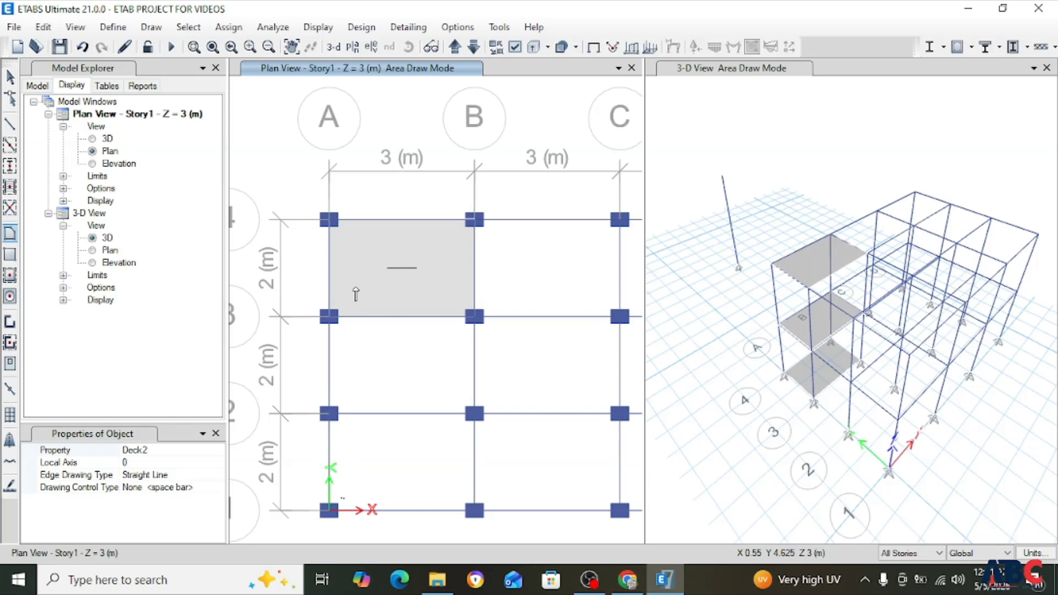
Quick-draw Deck2 floors across all grid bays from A to D and 1 to 4.
scroll(444, 261, "down", 4)
left_click(189, 27)
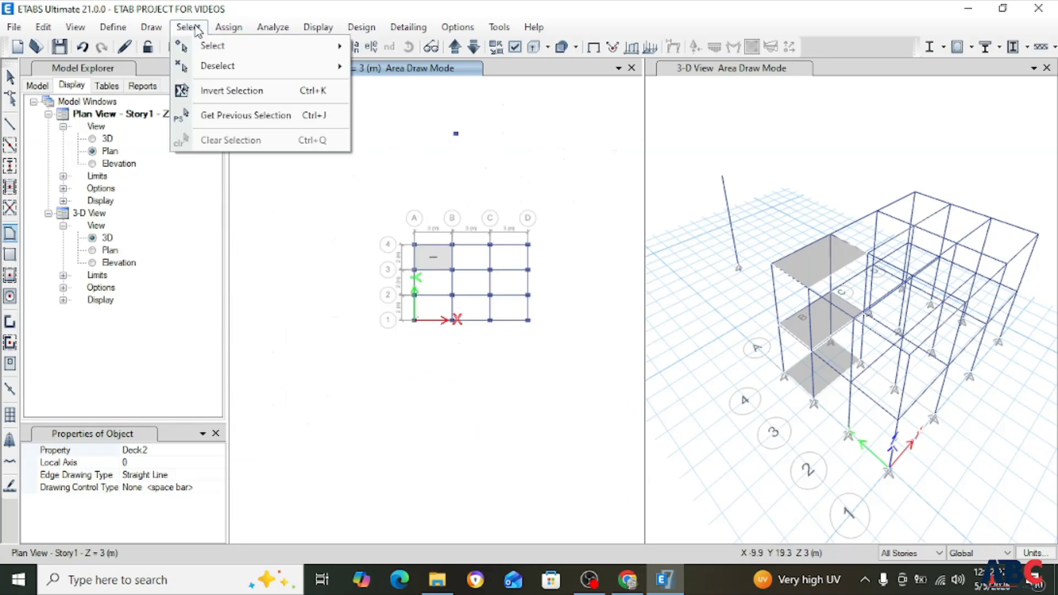
mouse_move(151, 26)
mouse_move(267, 133)
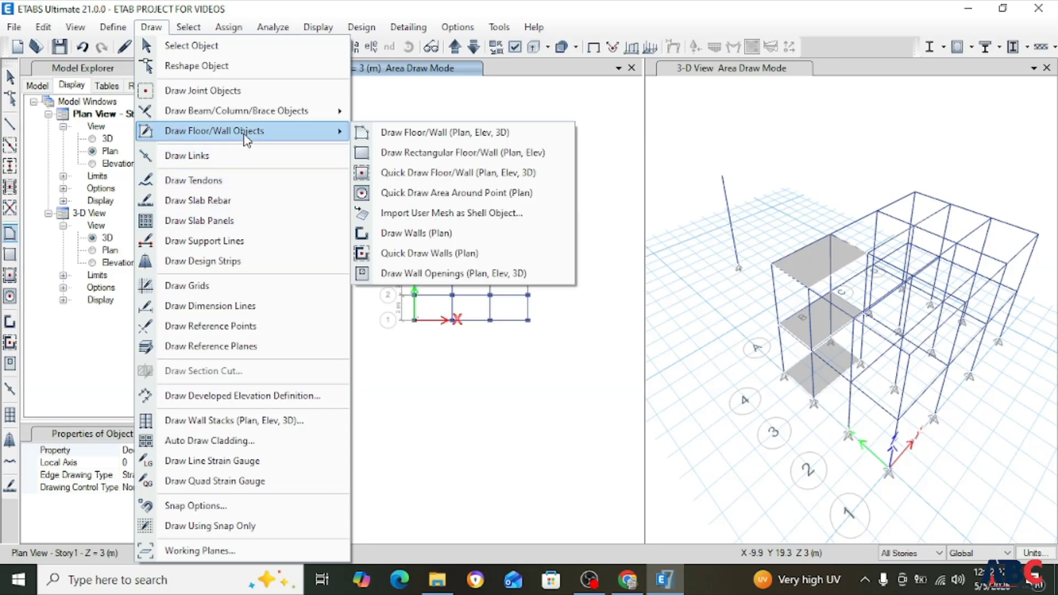
left_click(397, 171)
left_click_drag(367, 190, 565, 373)
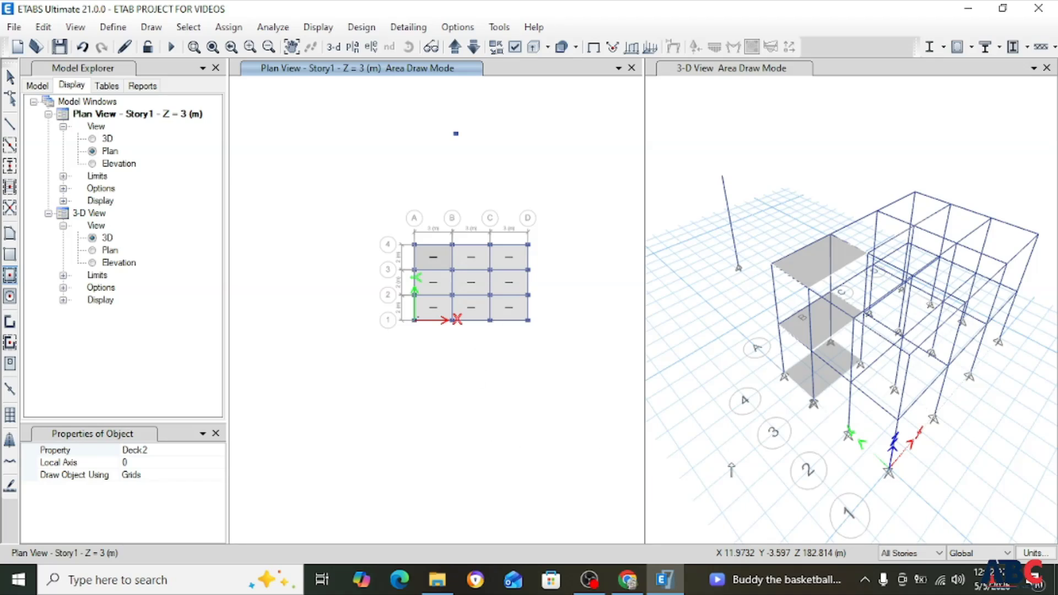
Set the floor property to Slab01 and quick-draw slabs over the whole grid in the Story1 plan.
scroll(372, 361, "up", 2)
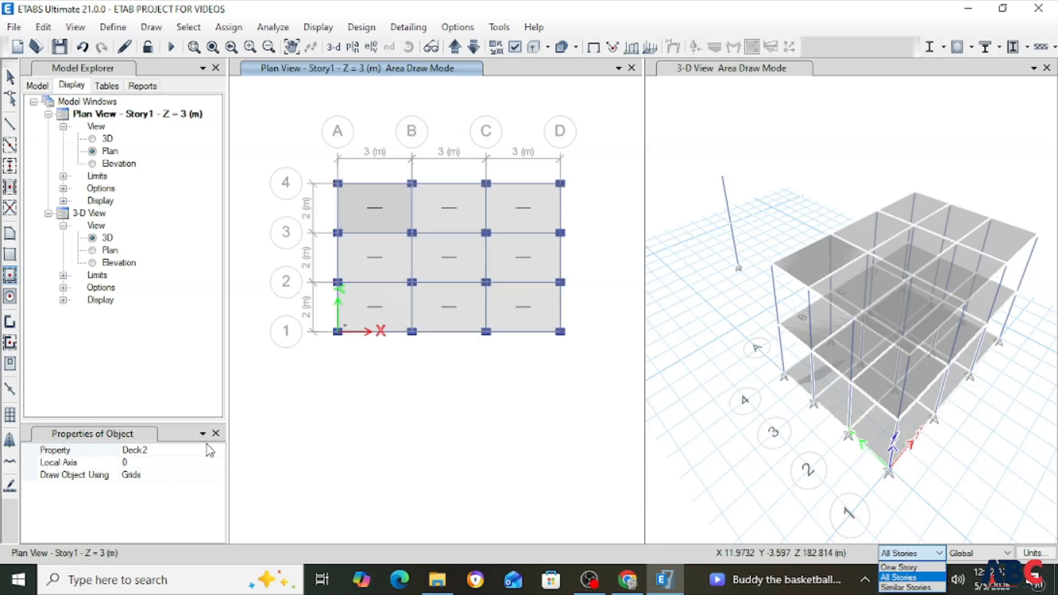
left_click(206, 451)
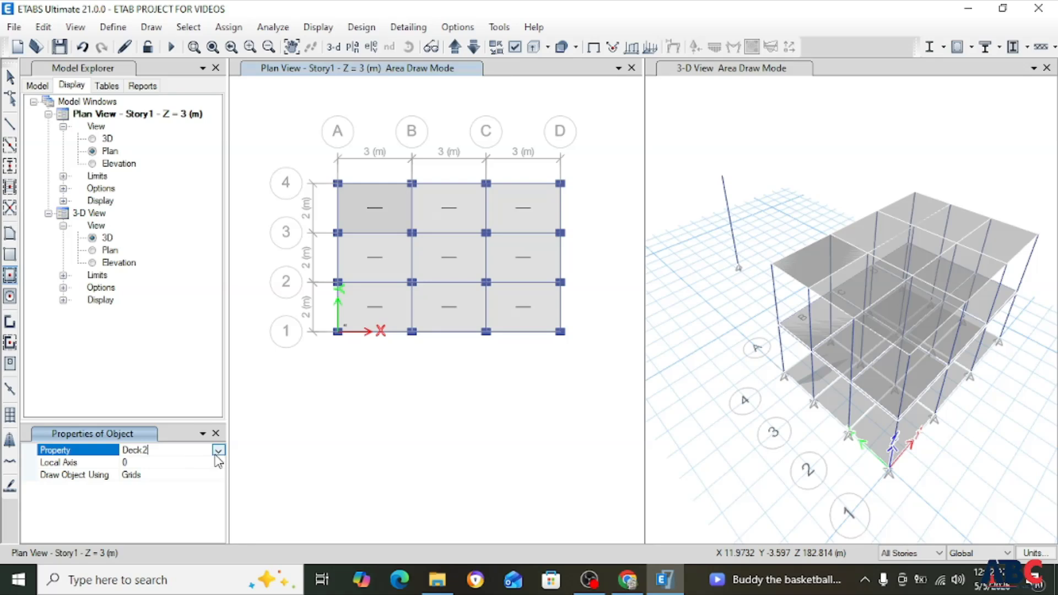
left_click(218, 450)
left_click(144, 492)
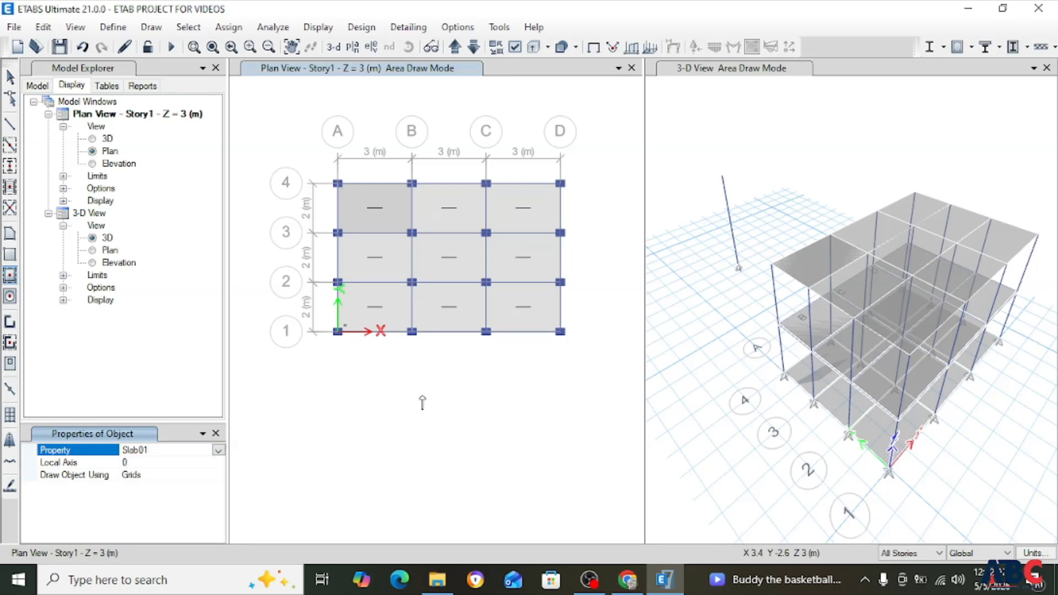
scroll(422, 402, "down", 2)
left_click_drag(347, 253, 553, 463)
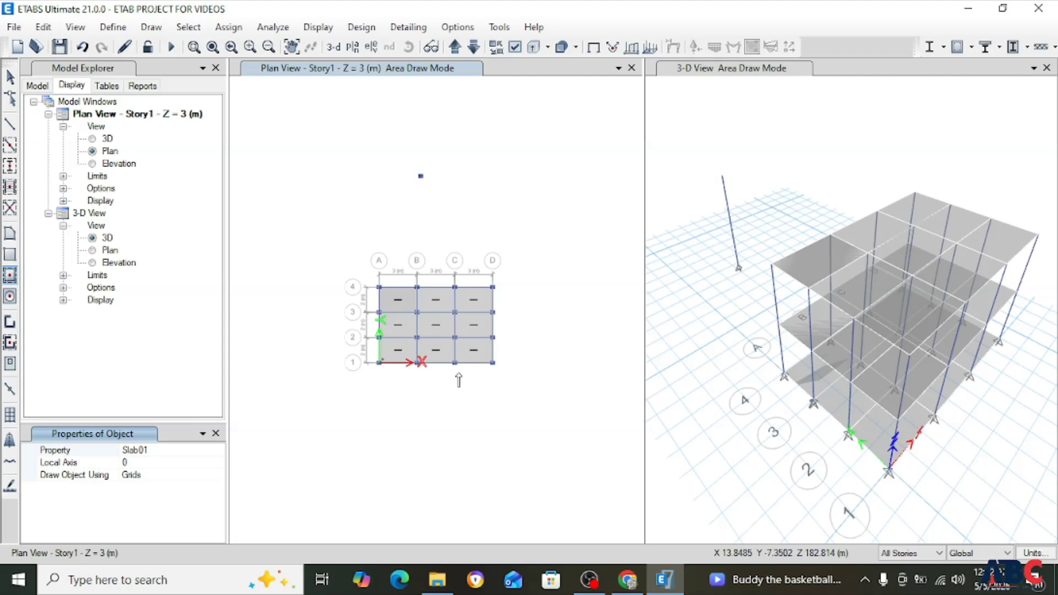
Examine the floors in the 3-D and plan views and look through the 3-D window's working plane choices.
scroll(815, 331, "up", 3)
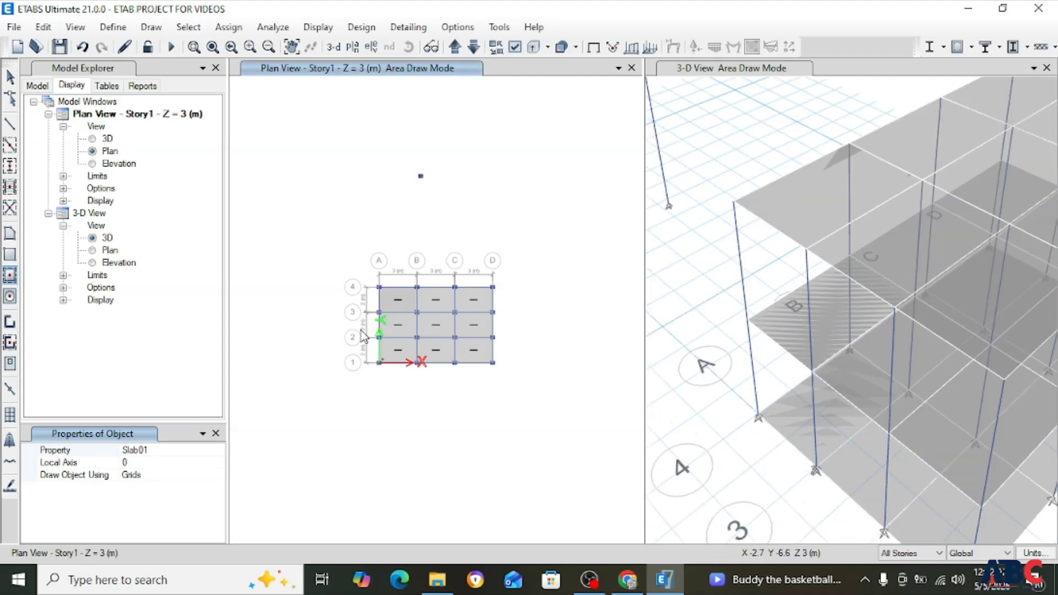
scroll(364, 330, "down", 3)
scroll(826, 342, "down", 3)
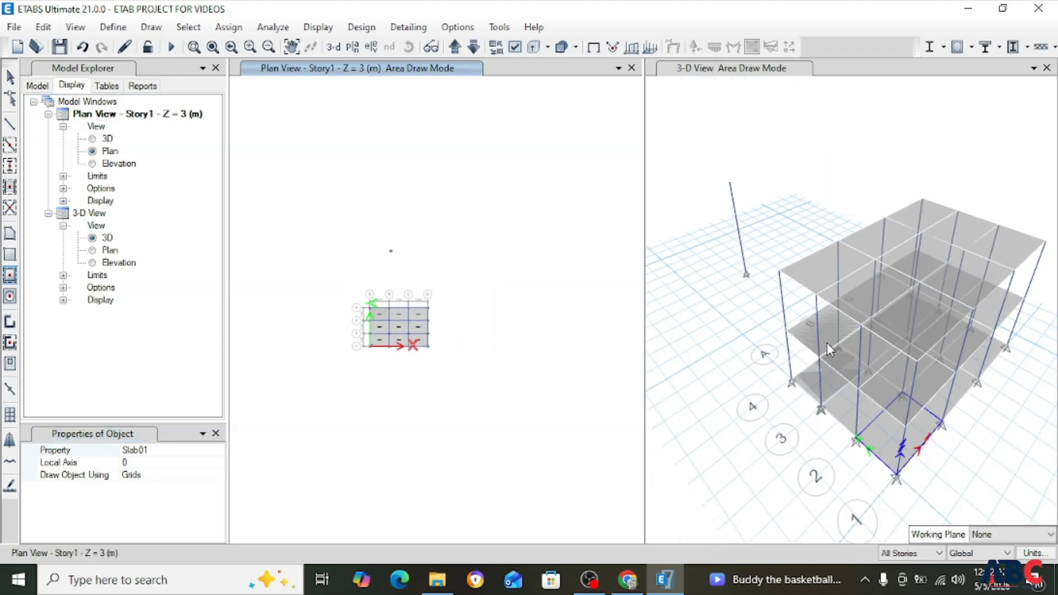
left_click(1004, 538)
left_click(1003, 537)
left_click(989, 535)
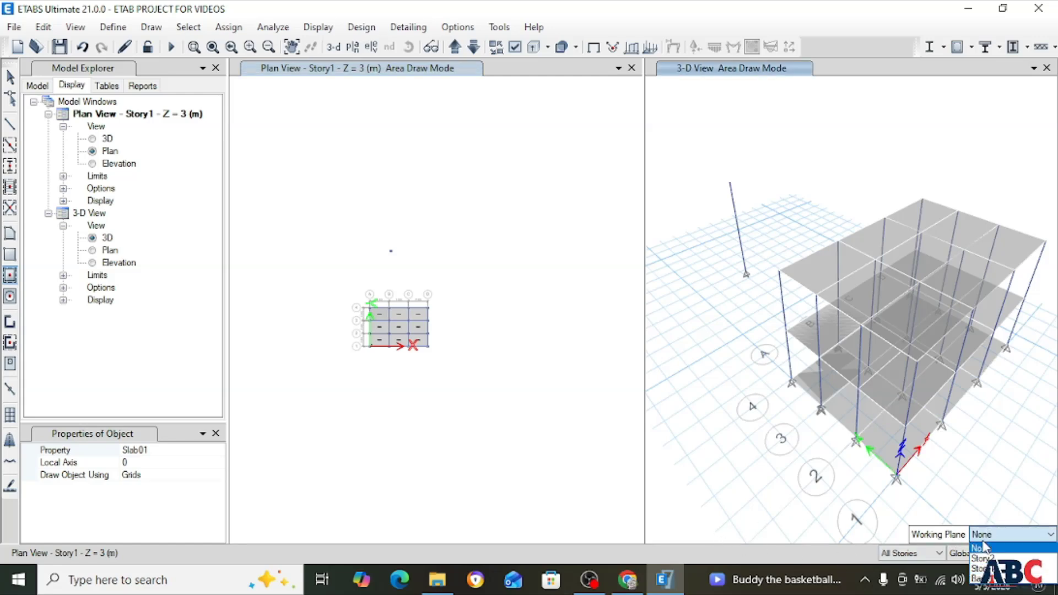
left_click(986, 536)
scroll(429, 348, "up", 1)
scroll(347, 297, "up", 5)
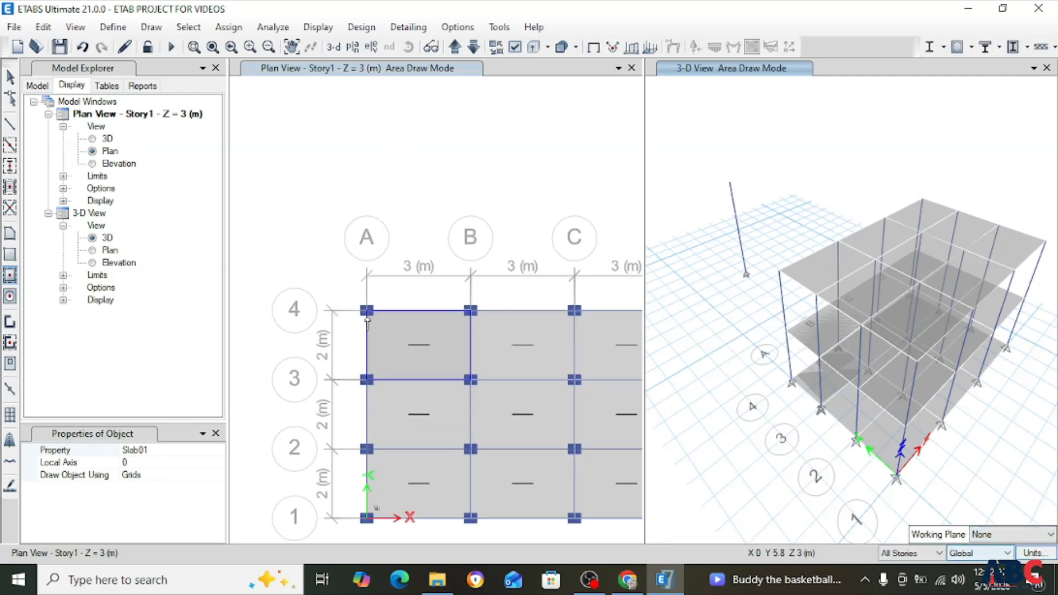
scroll(343, 270, "down", 3)
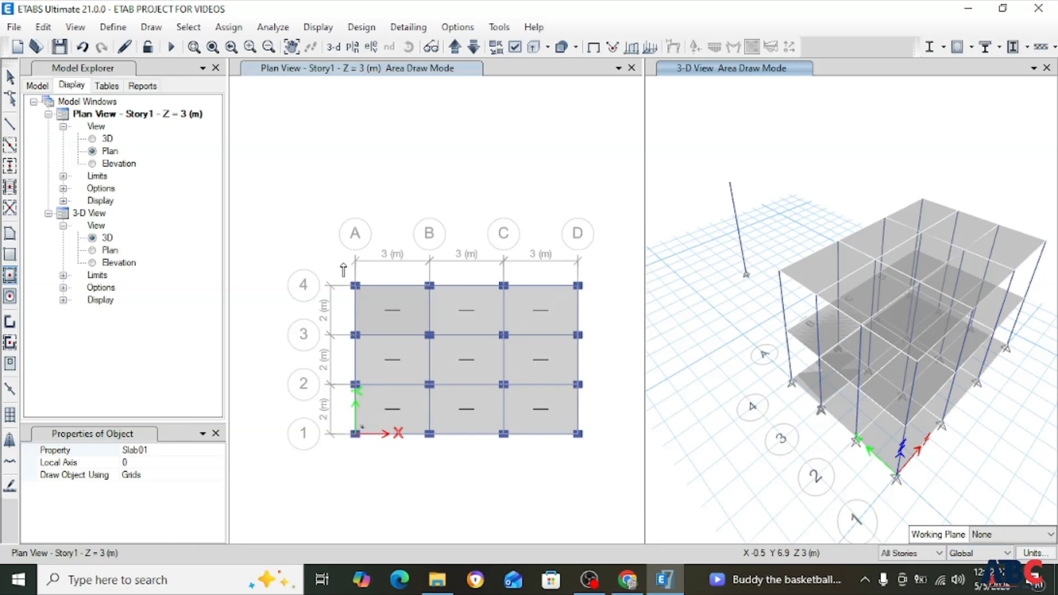
Define a new straight wall stack with a length of 3 m and change its wall thickness.
left_click(151, 27)
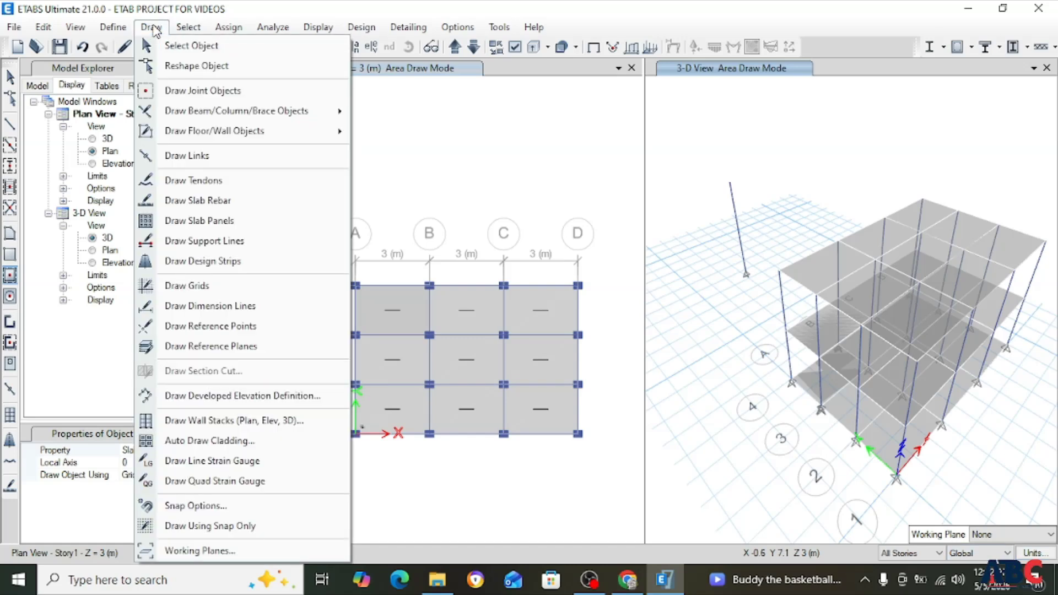
mouse_move(230, 132)
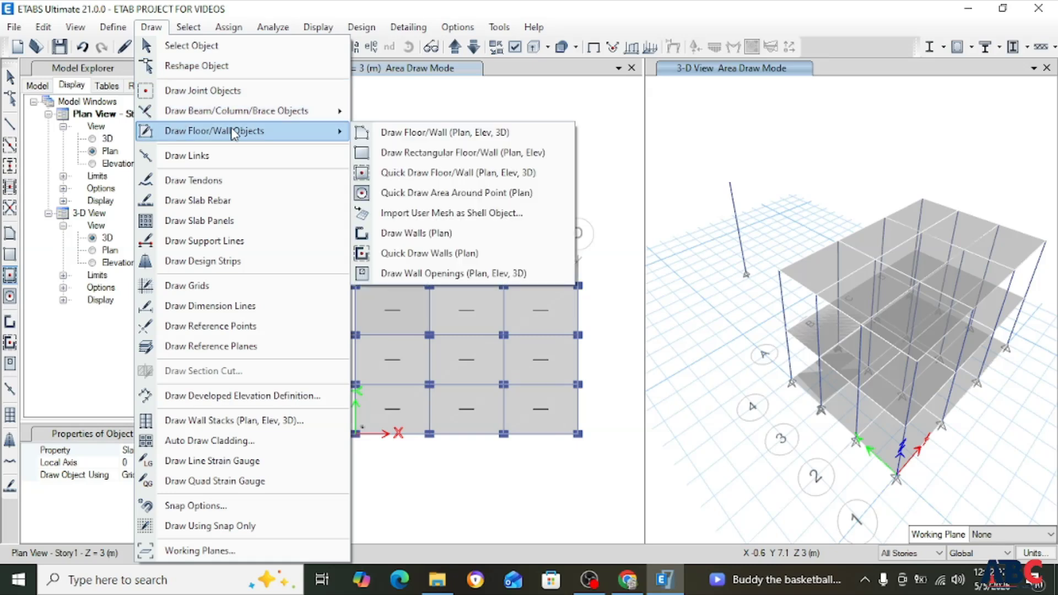
left_click(245, 427)
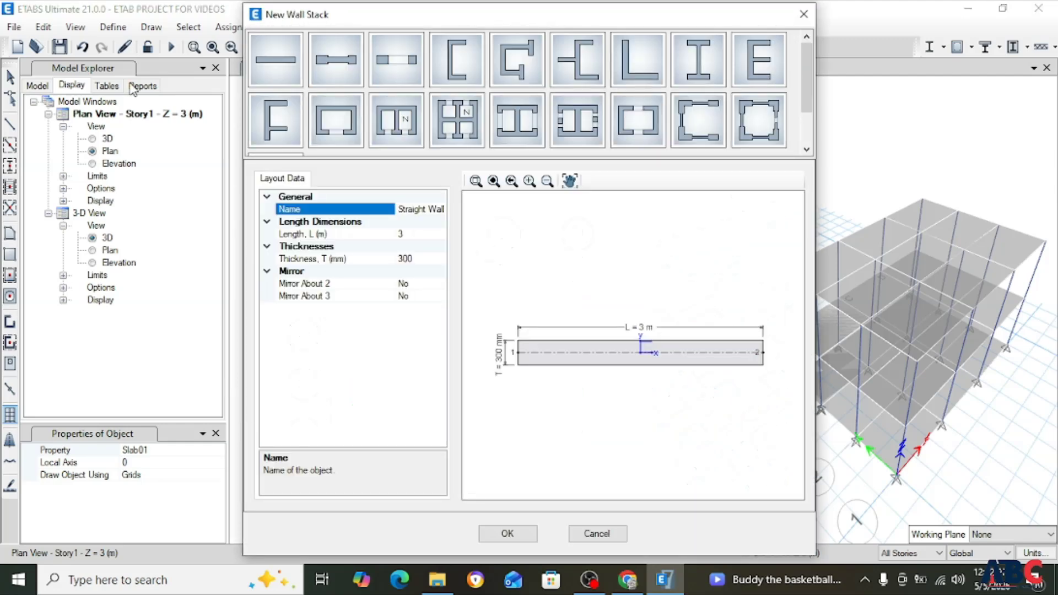
left_click(274, 63)
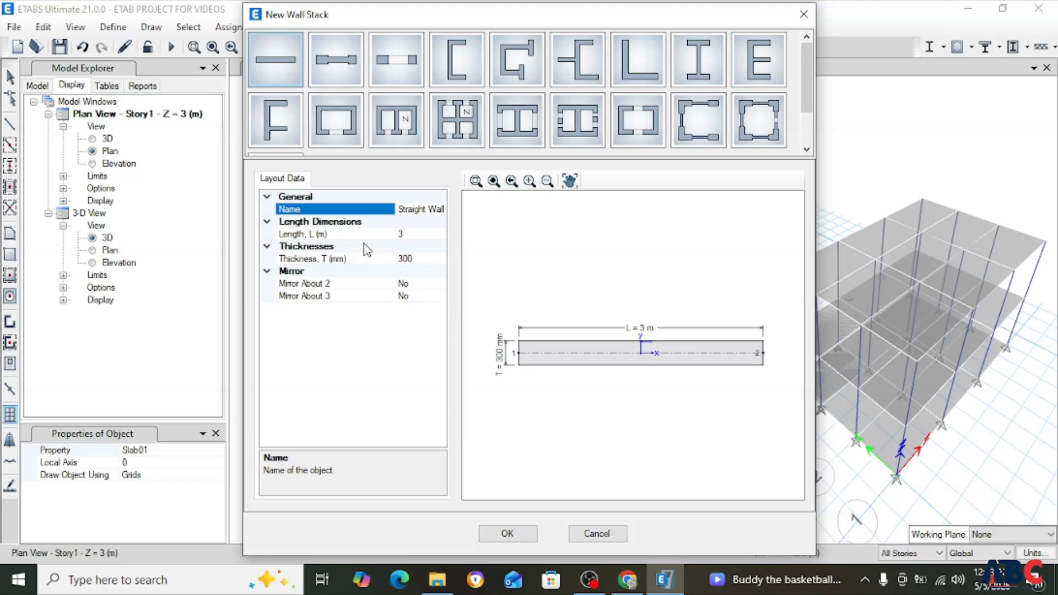
left_click(401, 235)
left_click_drag(441, 28, 504, 40)
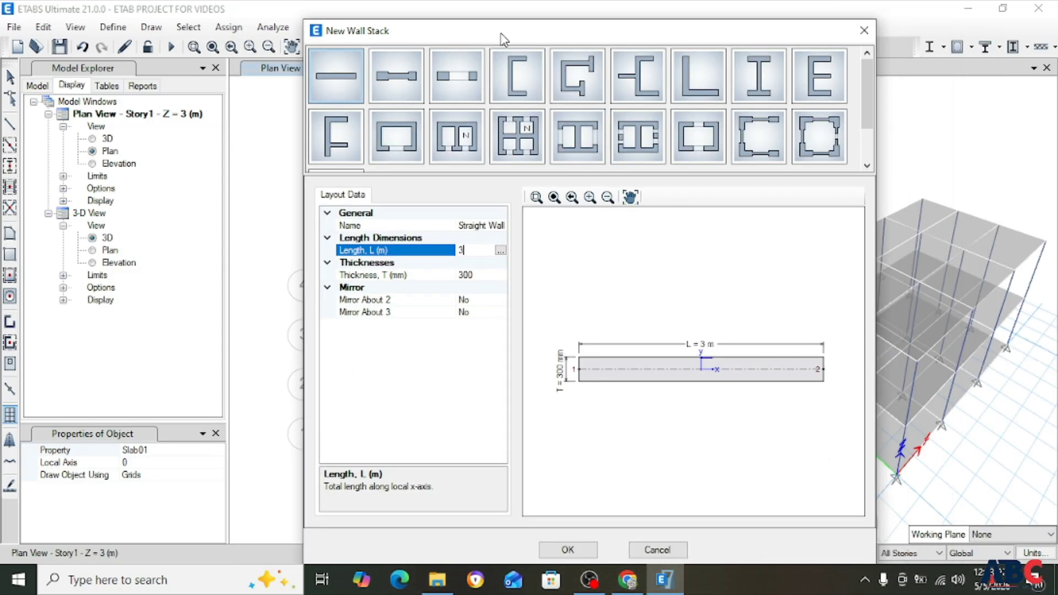
left_click(484, 275)
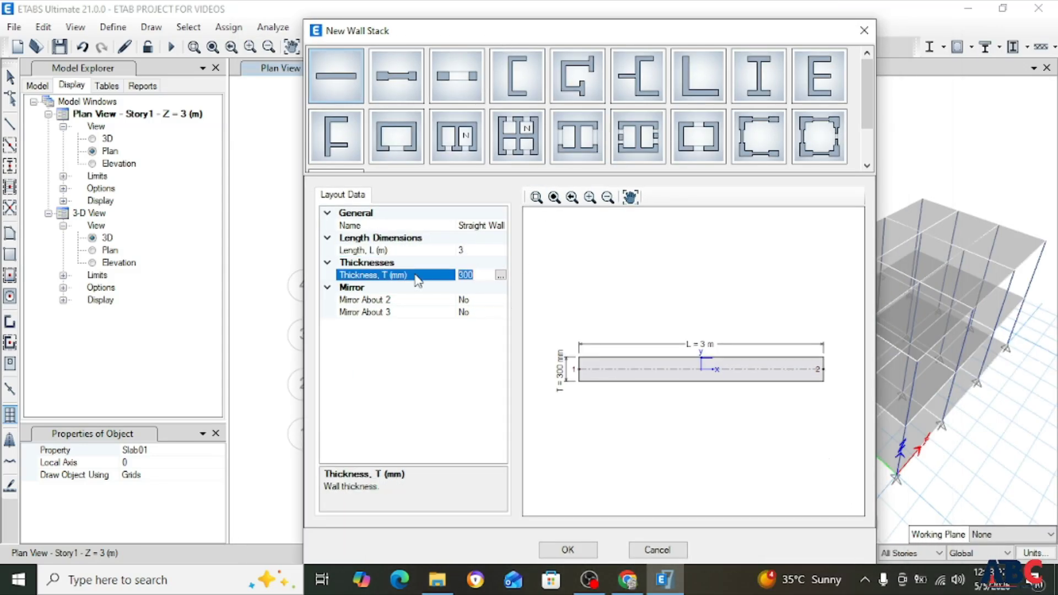
type("1")
left_click(575, 551)
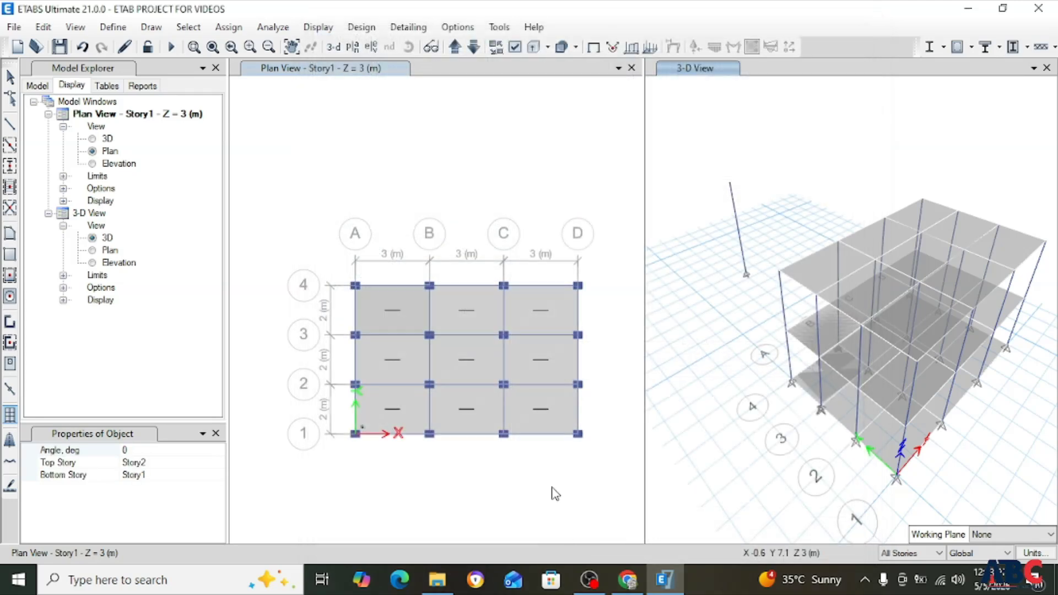
Place straight wall stacks along grid line 4 in the Story1 plan, spanning bays A–B and B–C.
left_click(389, 285)
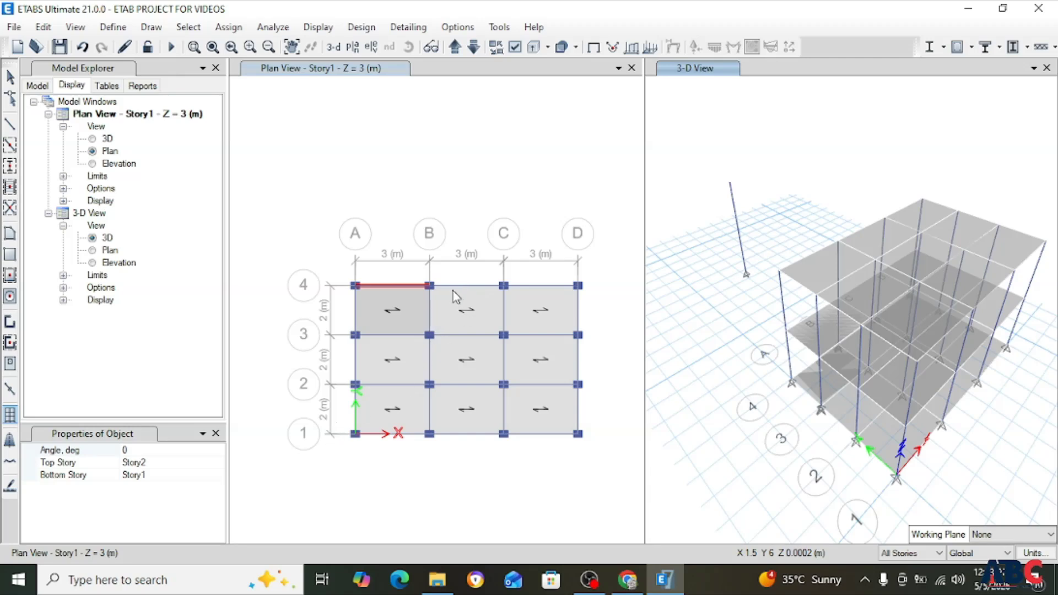
scroll(457, 273, "up", 2)
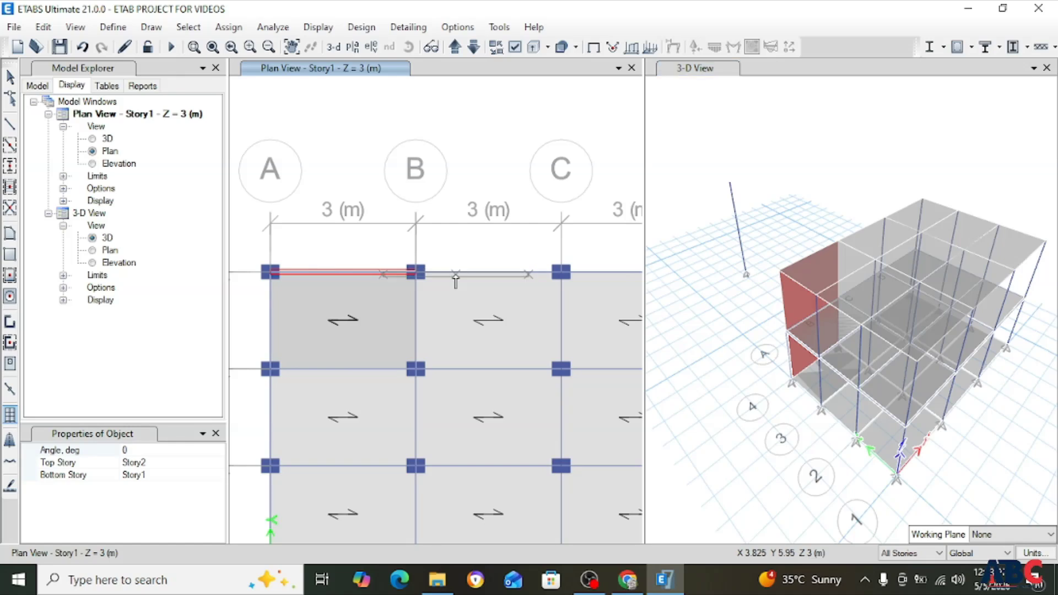
left_click(491, 275)
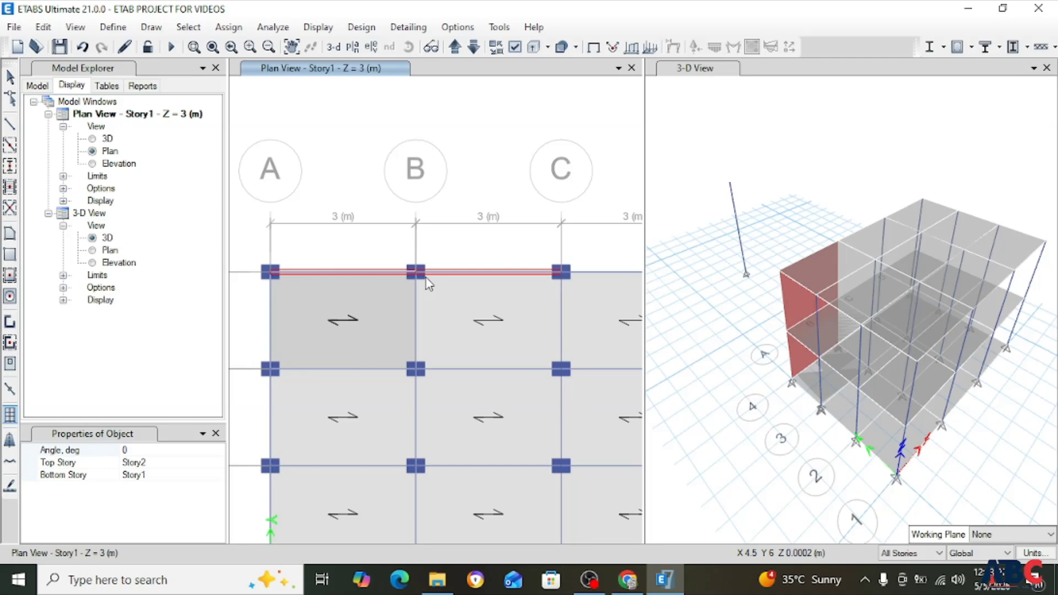
Place straight wall stacks along grid line 1 in the Story1 plan, covering the bays from A to D, and finish drawing.
scroll(428, 283, "down", 3)
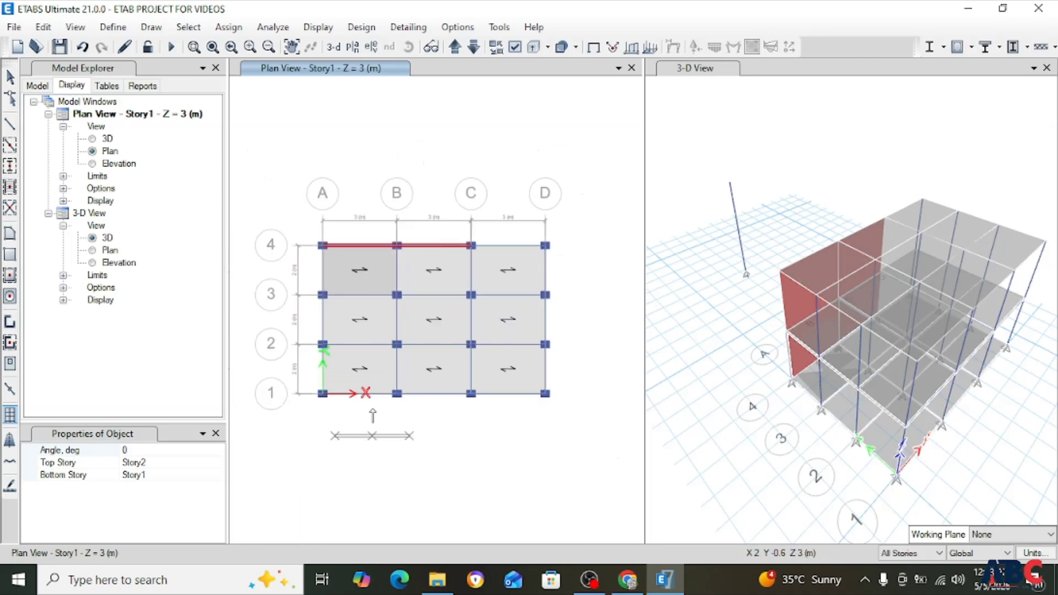
scroll(351, 395, "up", 5)
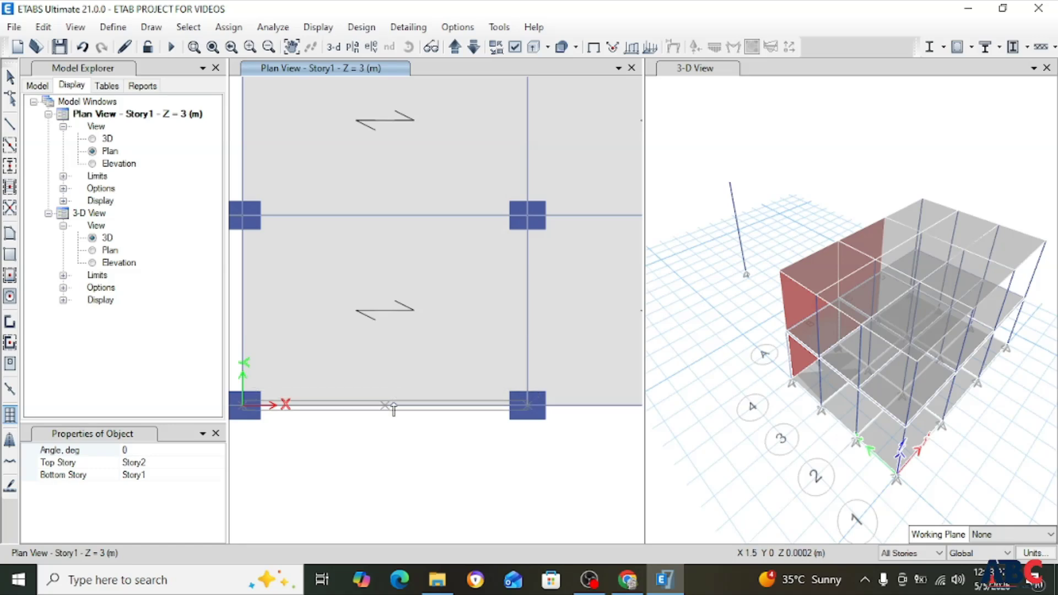
left_click(394, 409)
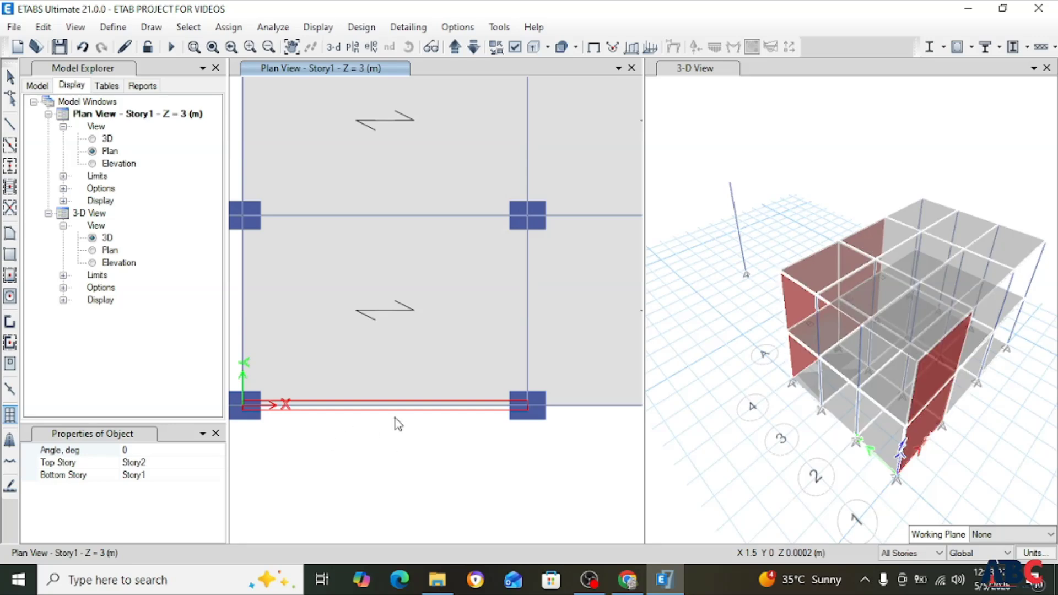
scroll(397, 422, "down", 3)
scroll(391, 440, "down", 2)
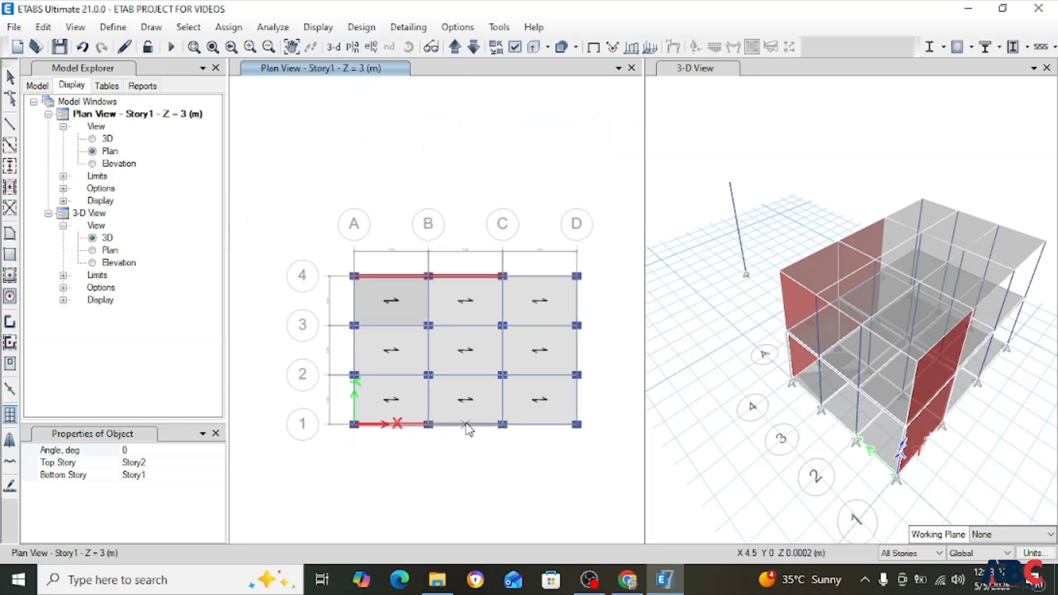
left_click(533, 425)
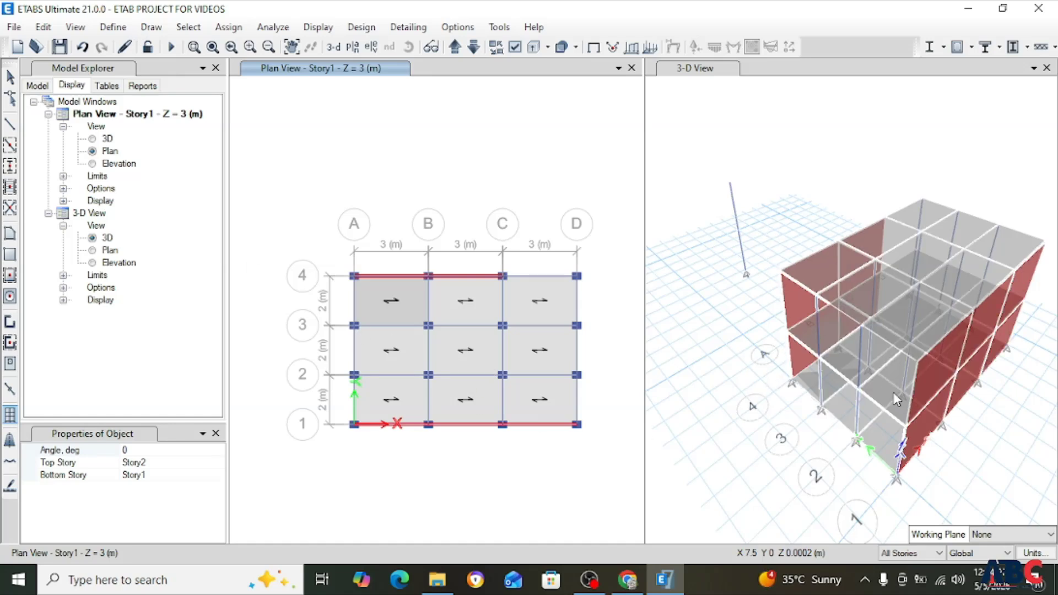
middle_click_drag(877, 412, 770, 359)
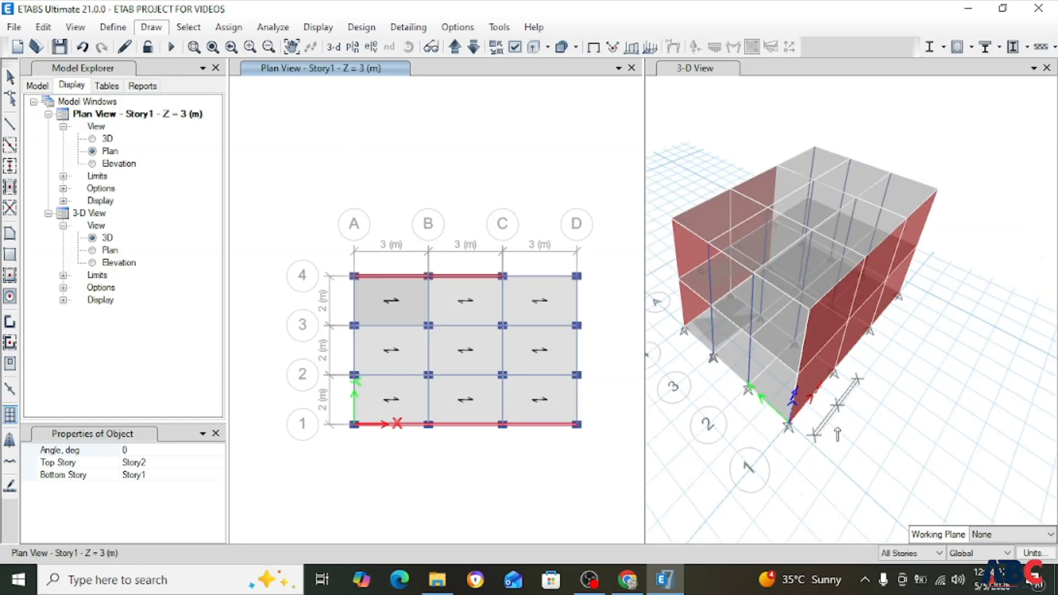
left_click(8, 77)
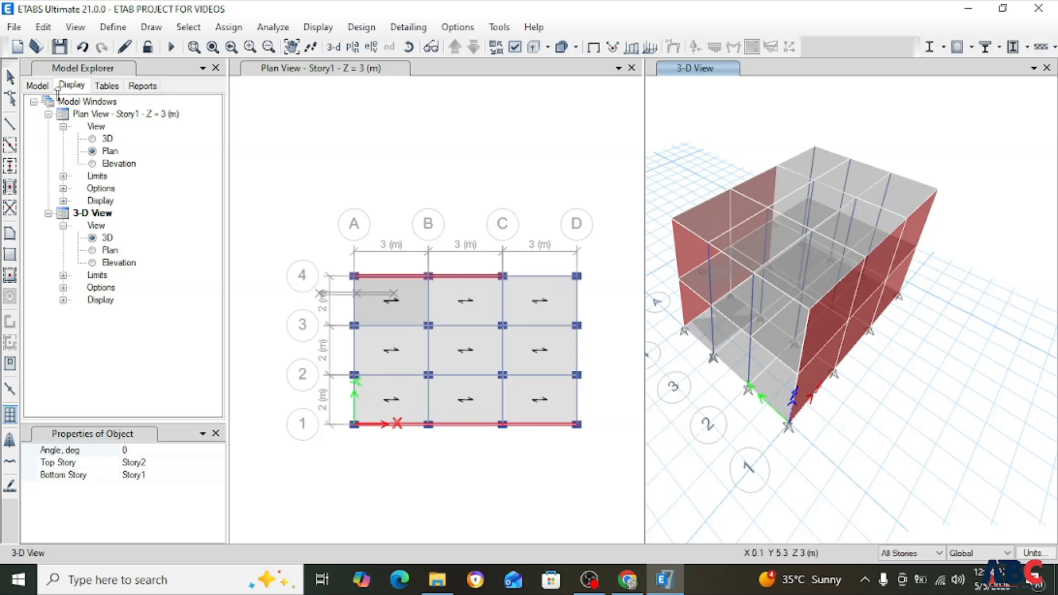
left_click(10, 78)
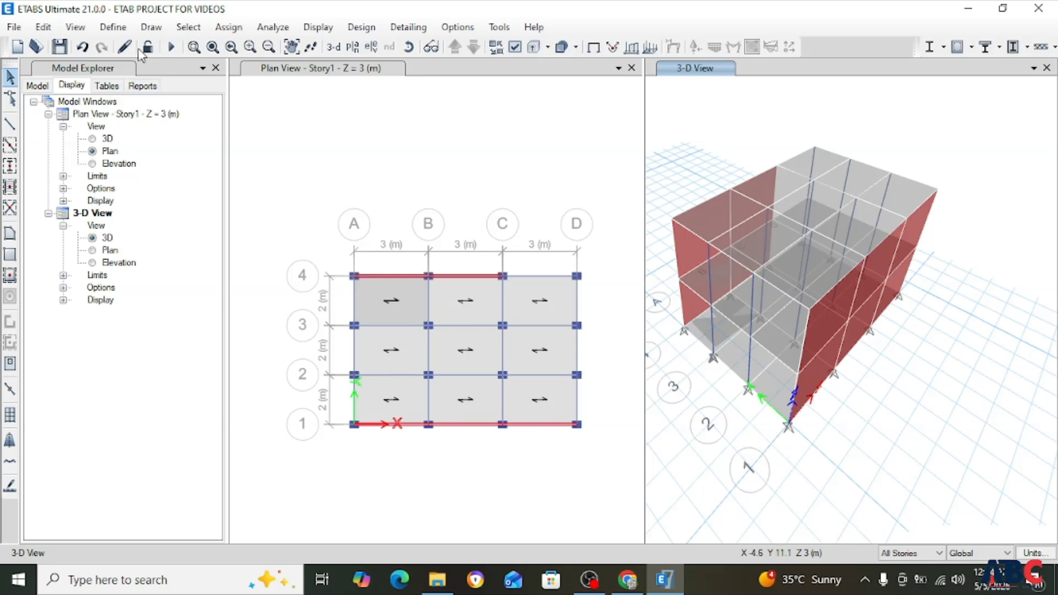
Define a new straight wall stack with a length of 2 m and a thickness of 100 mm.
left_click(148, 28)
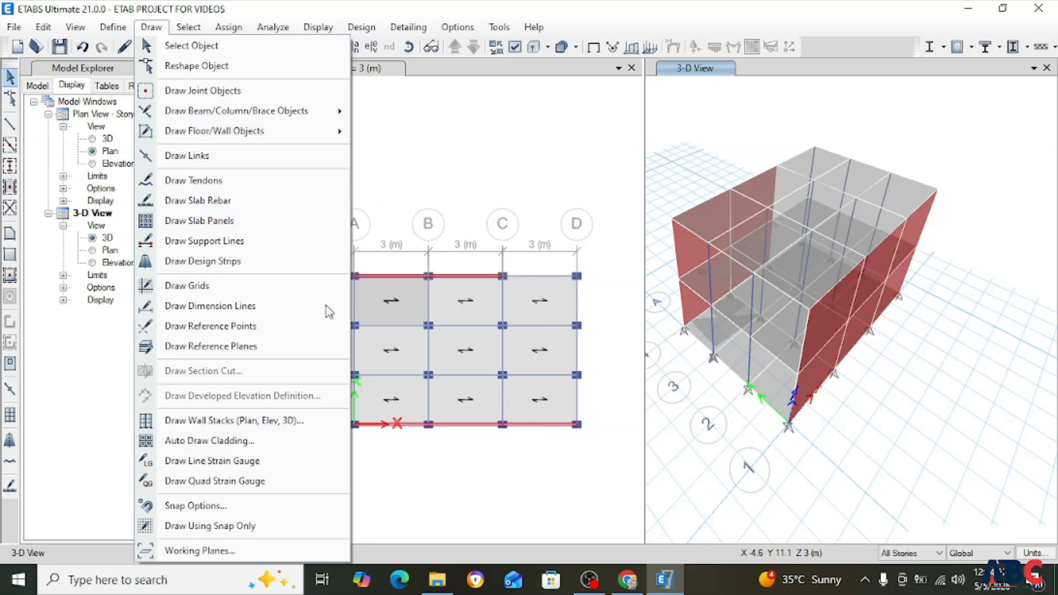
left_click(215, 428)
left_click(445, 309)
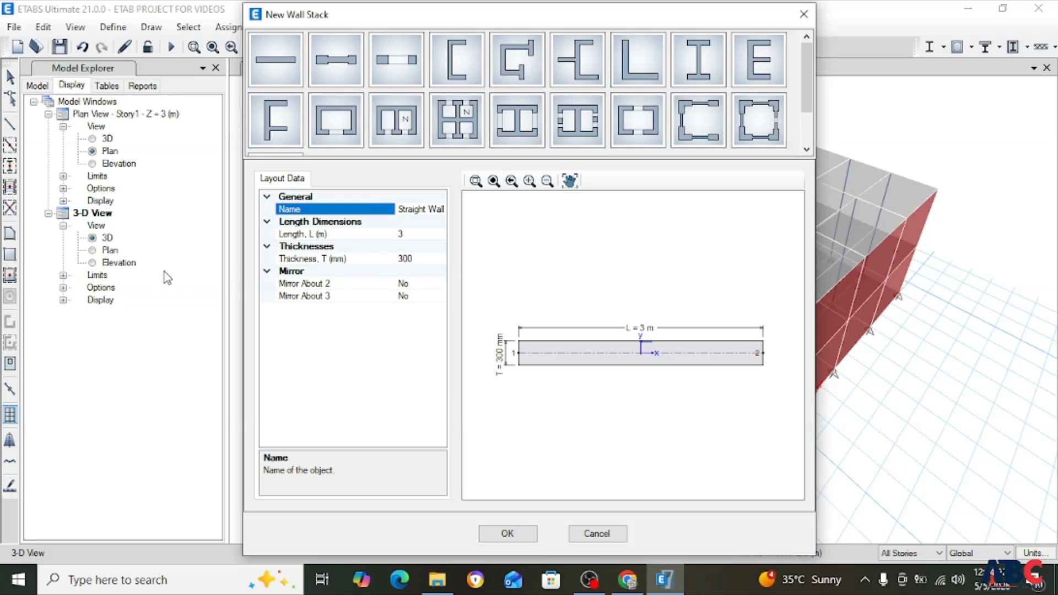
left_click(401, 233)
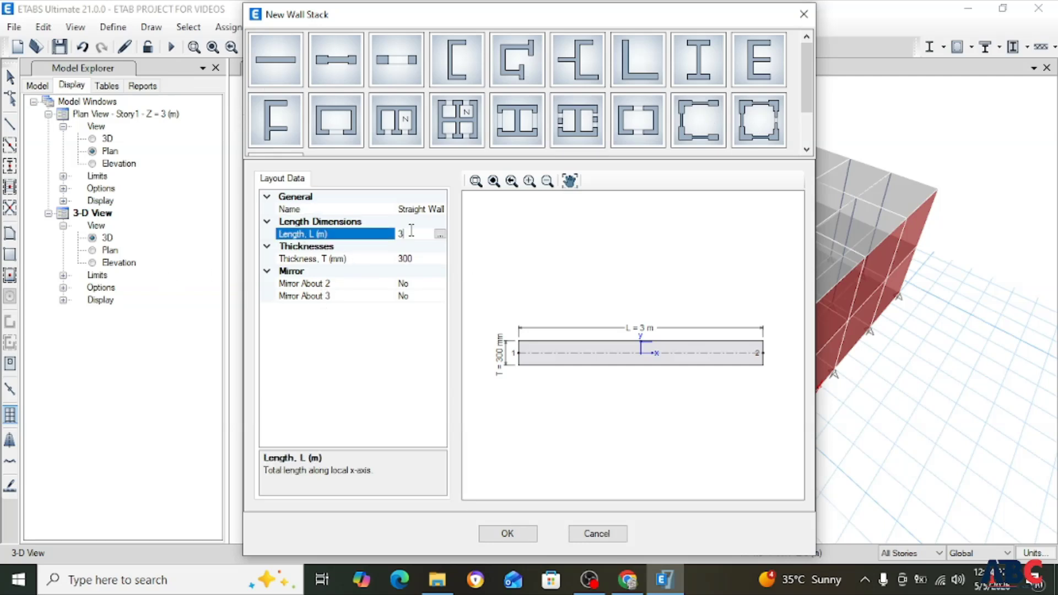
type("2")
key("Return")
left_click(437, 258)
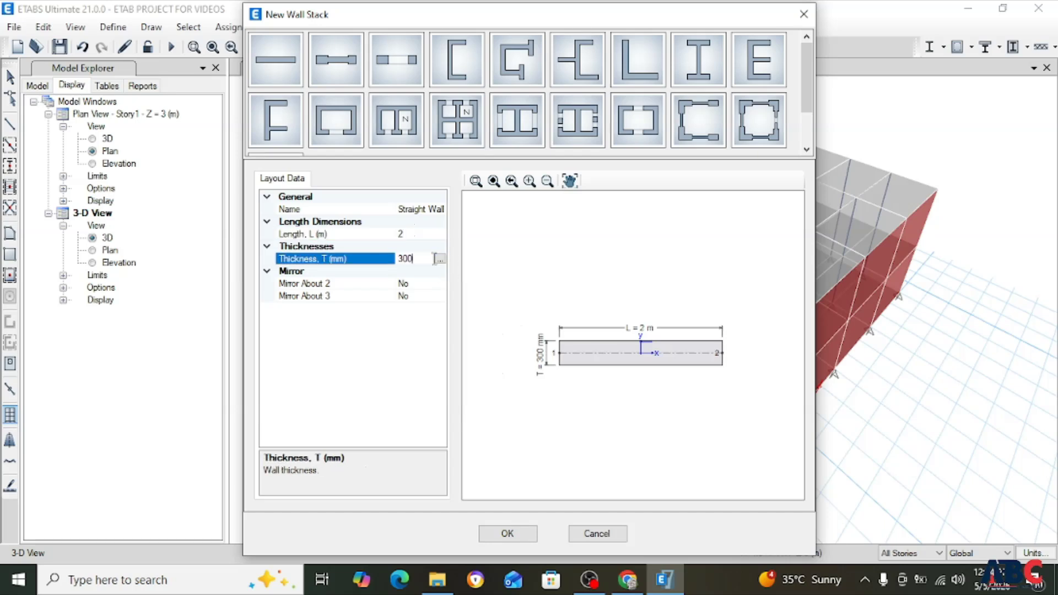
double_click(424, 260)
type("1")
left_click(309, 211)
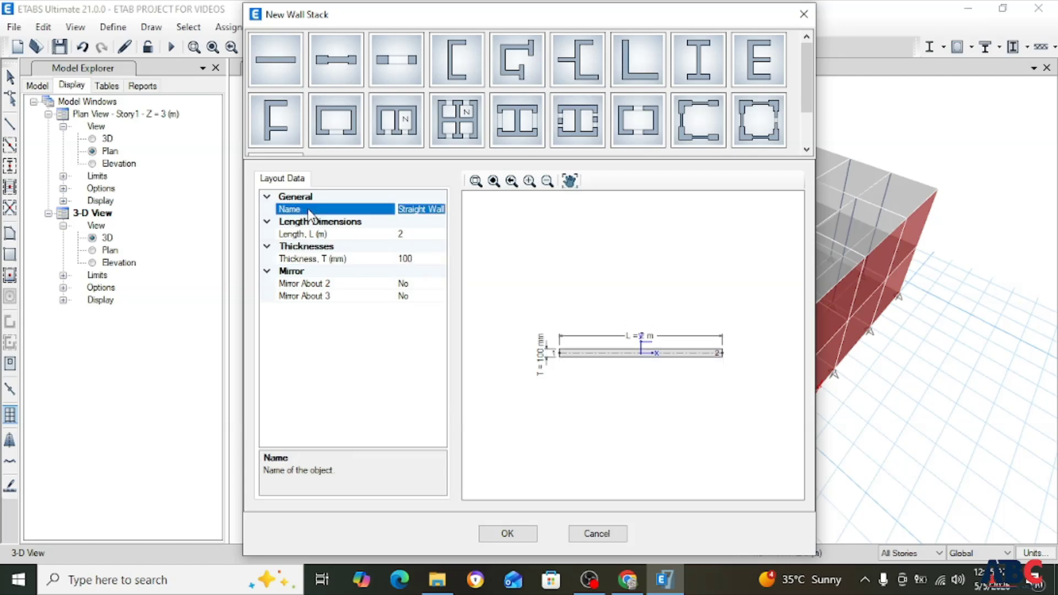
left_click(309, 213)
type("3")
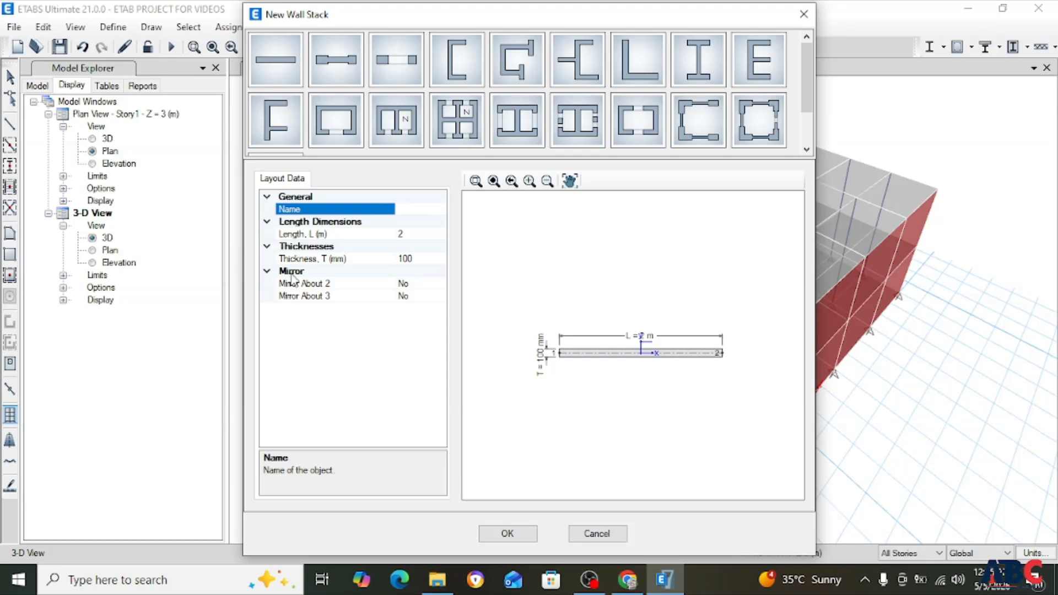
left_click(507, 534)
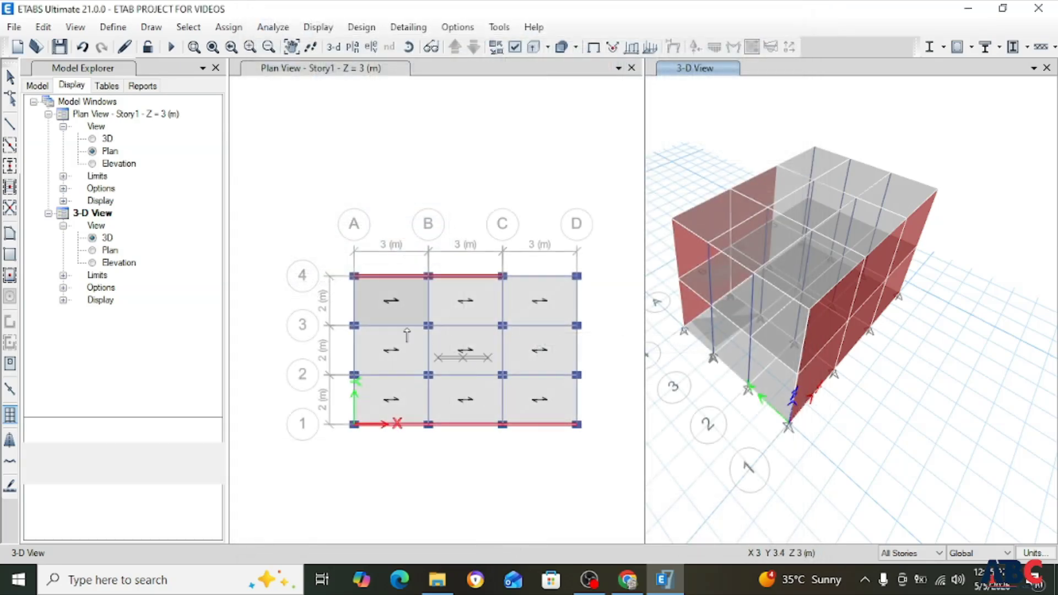
Try to position the 2 m wall stack along grid lines A and D in the Story1 plan.
scroll(340, 304, "up", 3)
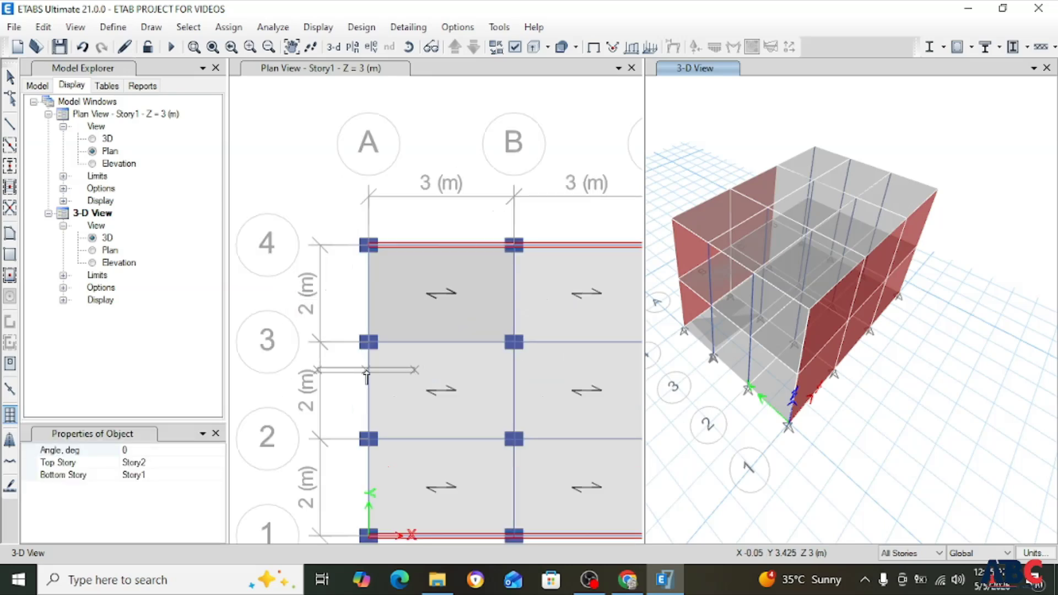
scroll(366, 377, "down", 4)
scroll(474, 353, "up", 2)
scroll(479, 336, "up", 2)
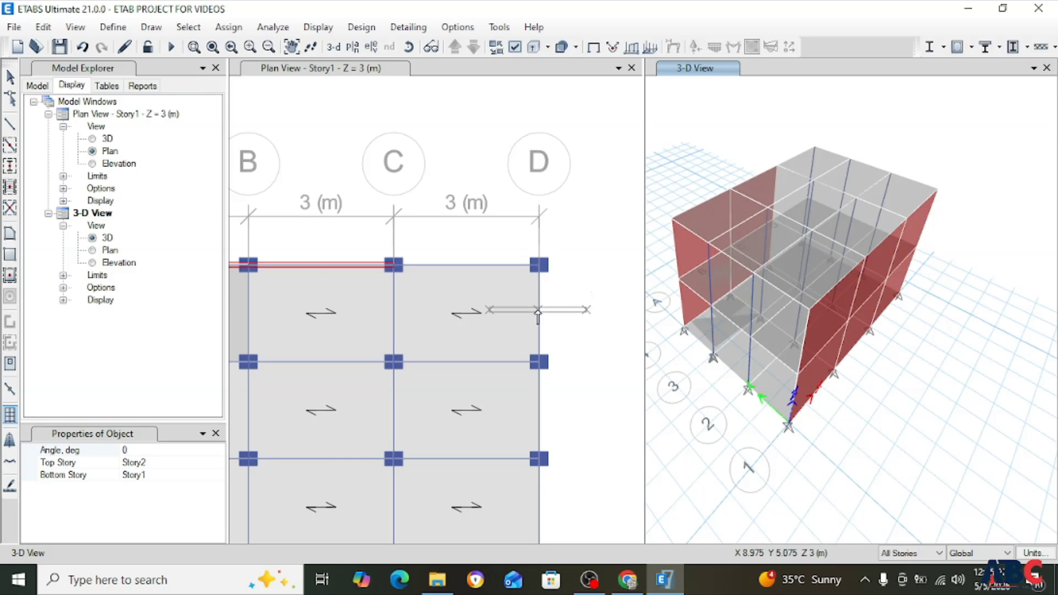
scroll(537, 315, "down", 4)
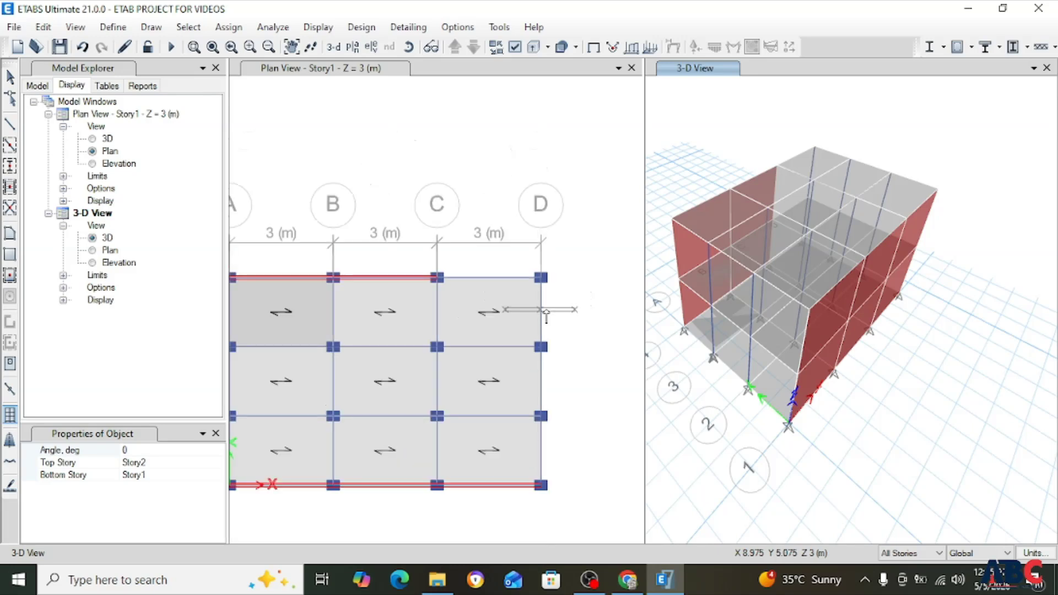
Define a new straight wall stack, keeping the 3 m length and setting the thickness to 100 mm.
left_click(150, 27)
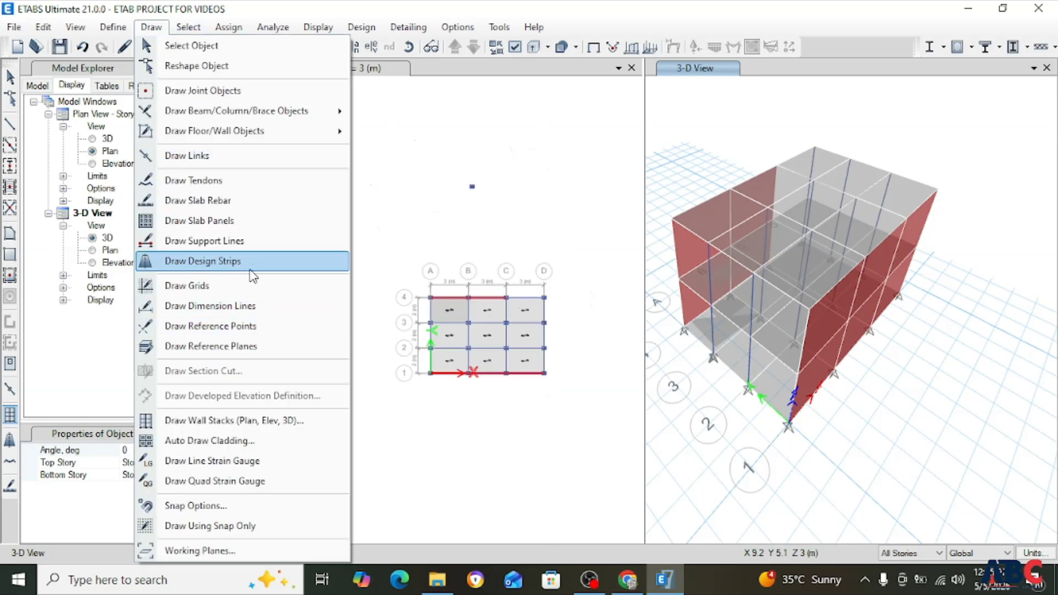
left_click(235, 424)
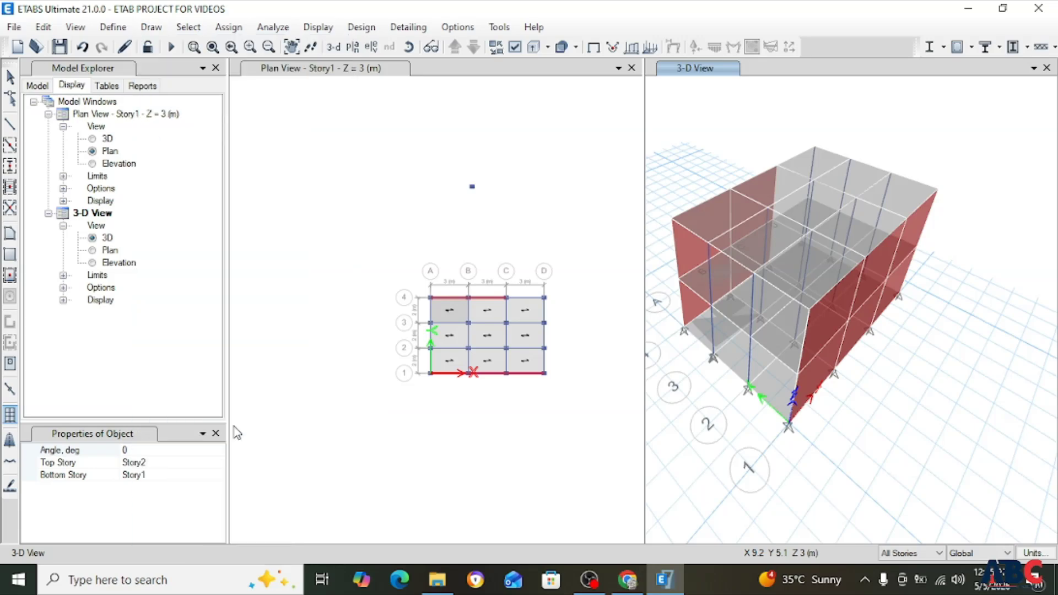
left_click(413, 276)
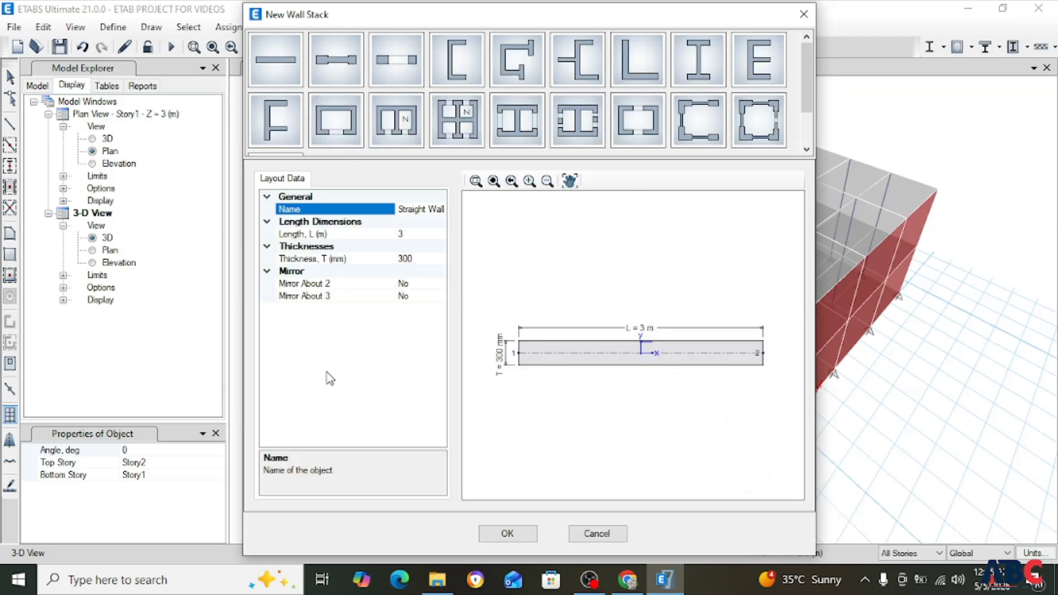
left_click(351, 237)
left_click(440, 234)
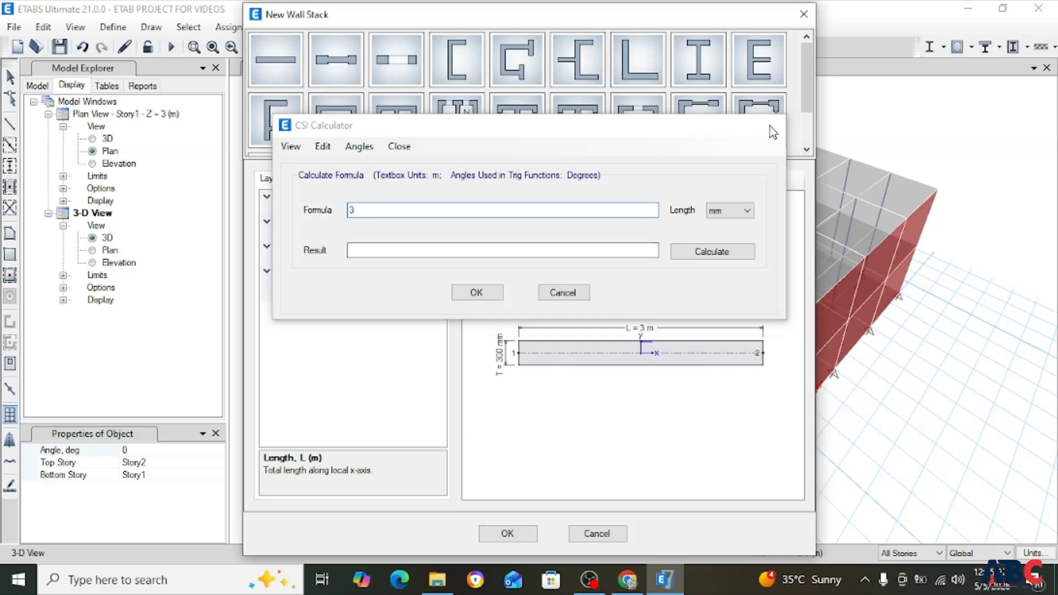
left_click(773, 125)
left_click(406, 257)
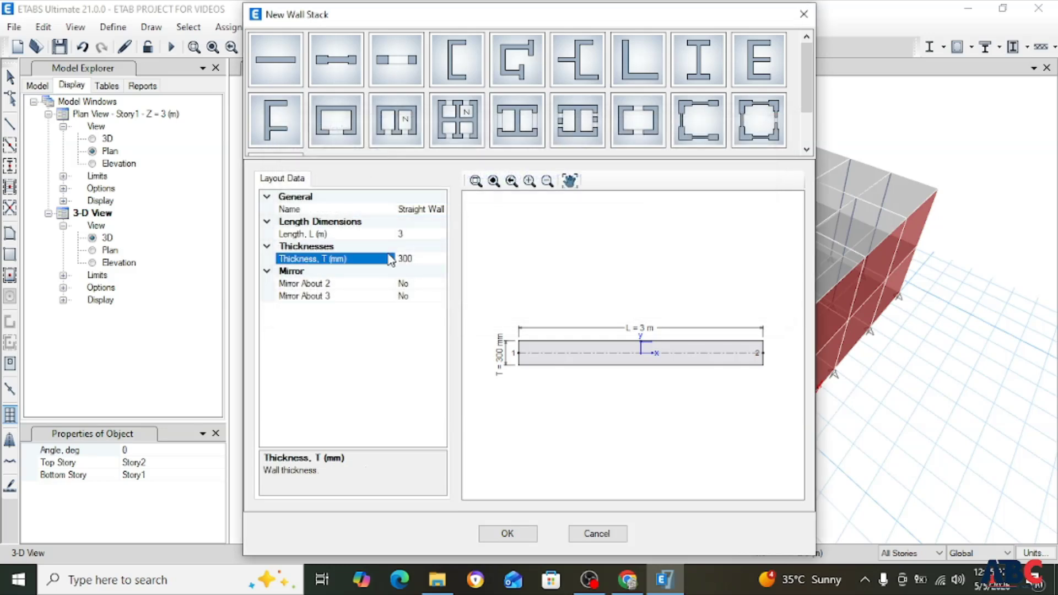
left_click_drag(408, 259, 396, 259)
type("10")
left_click(426, 209)
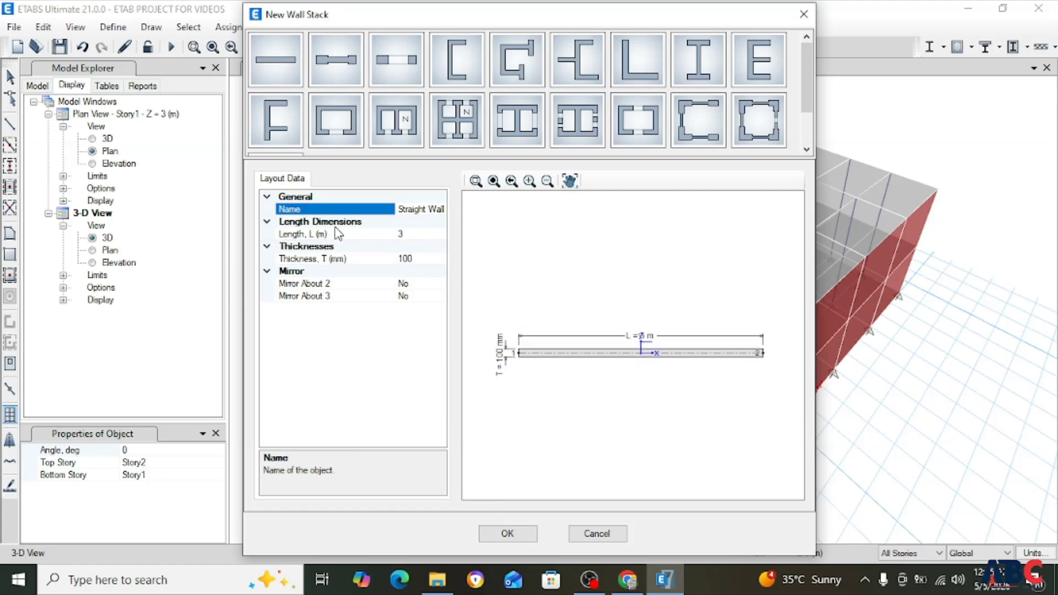
left_click(504, 533)
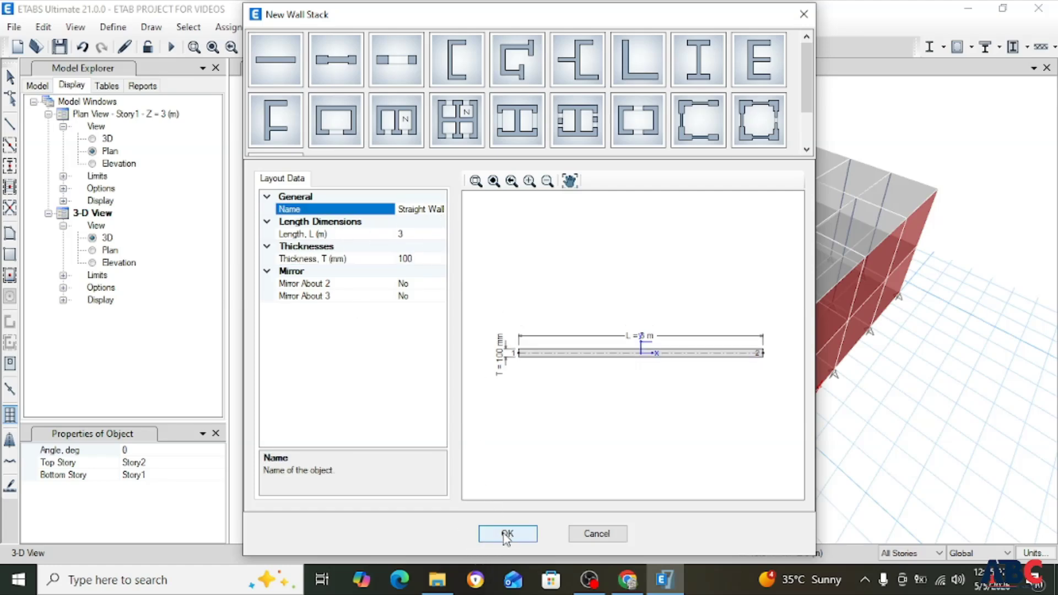